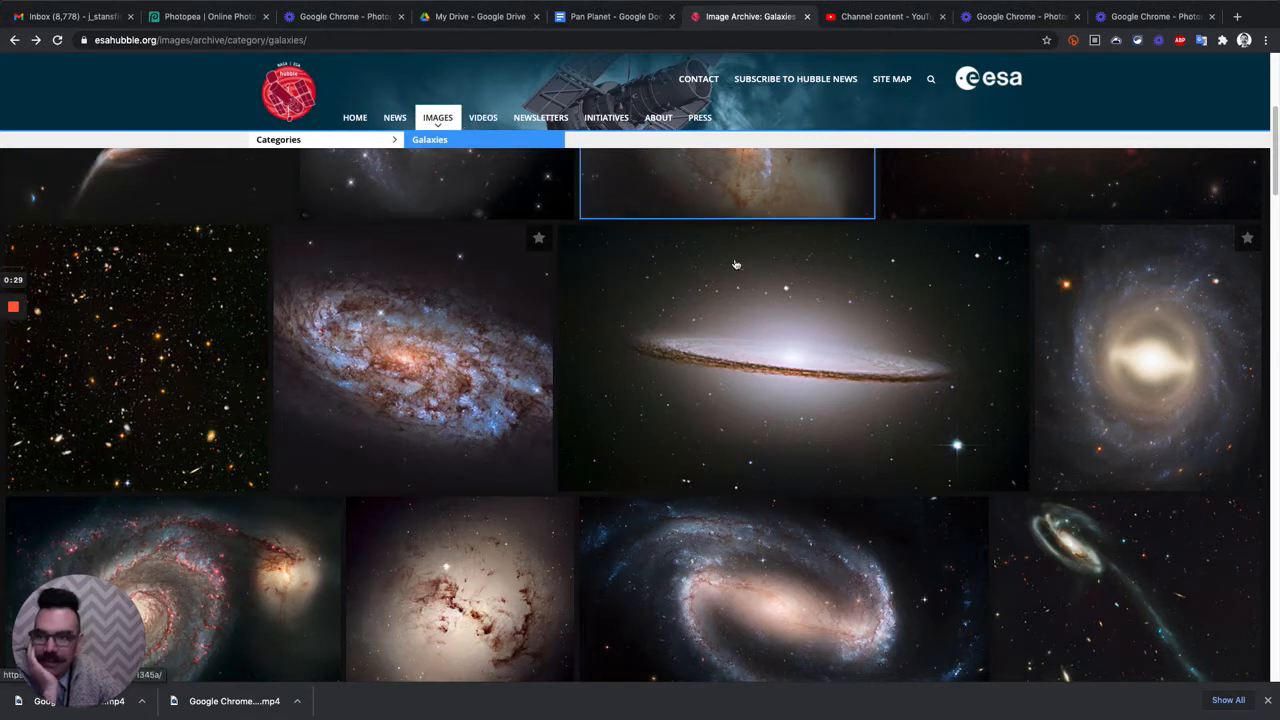
# - Open the Sombrero Galaxy image page in the Hubble galaxies archive and load its Large JPEG version
pyautogui.click(803, 322)
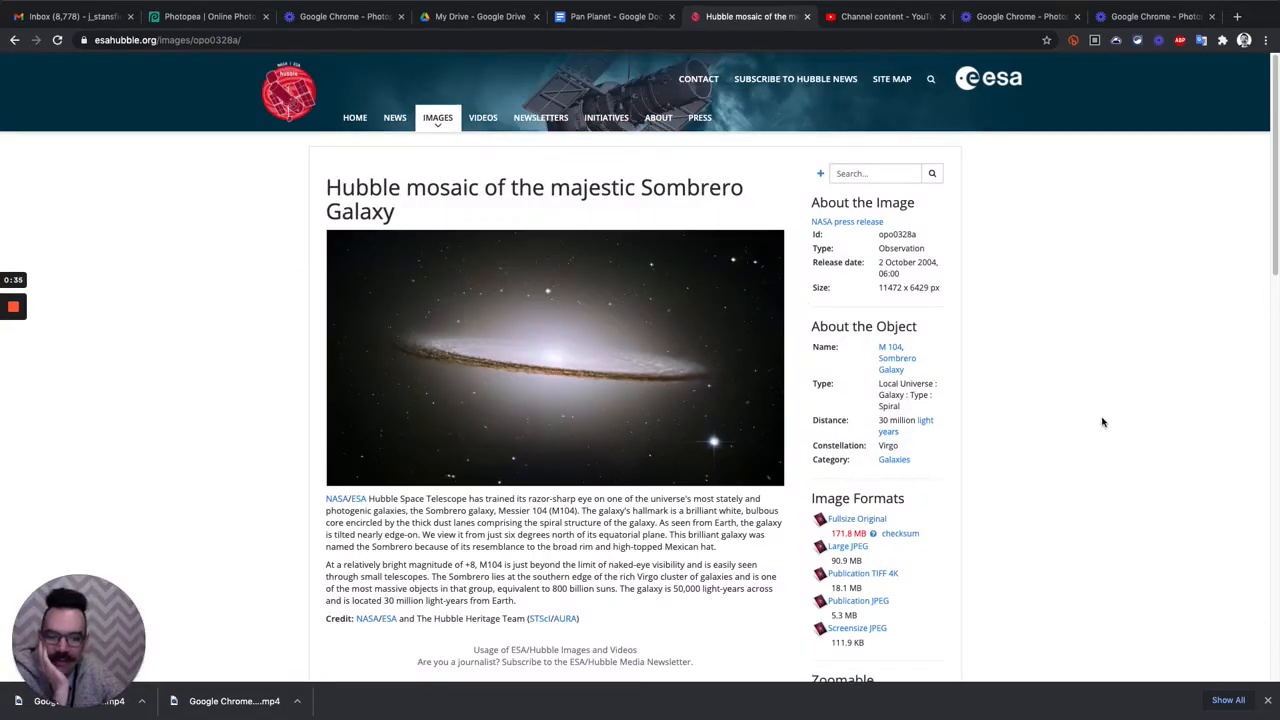
pyautogui.moveTo(1275, 228); pyautogui.dragTo(1260, 317)
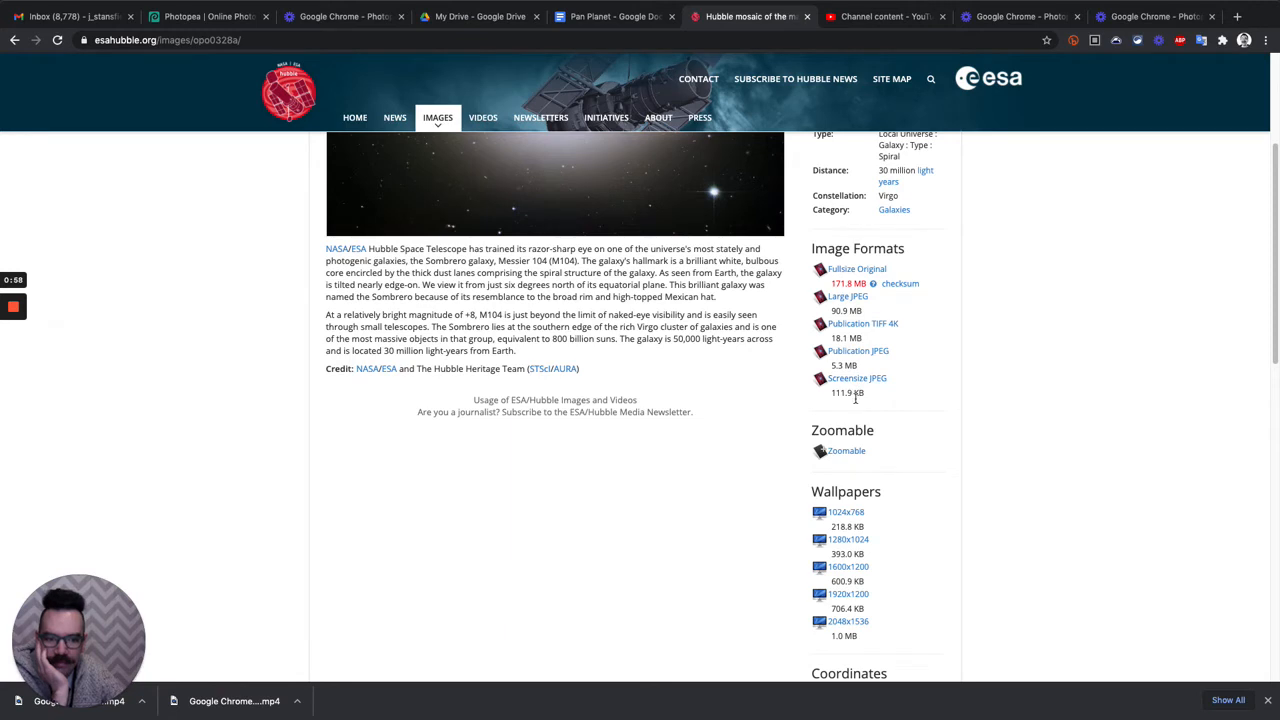
pyautogui.click(853, 299)
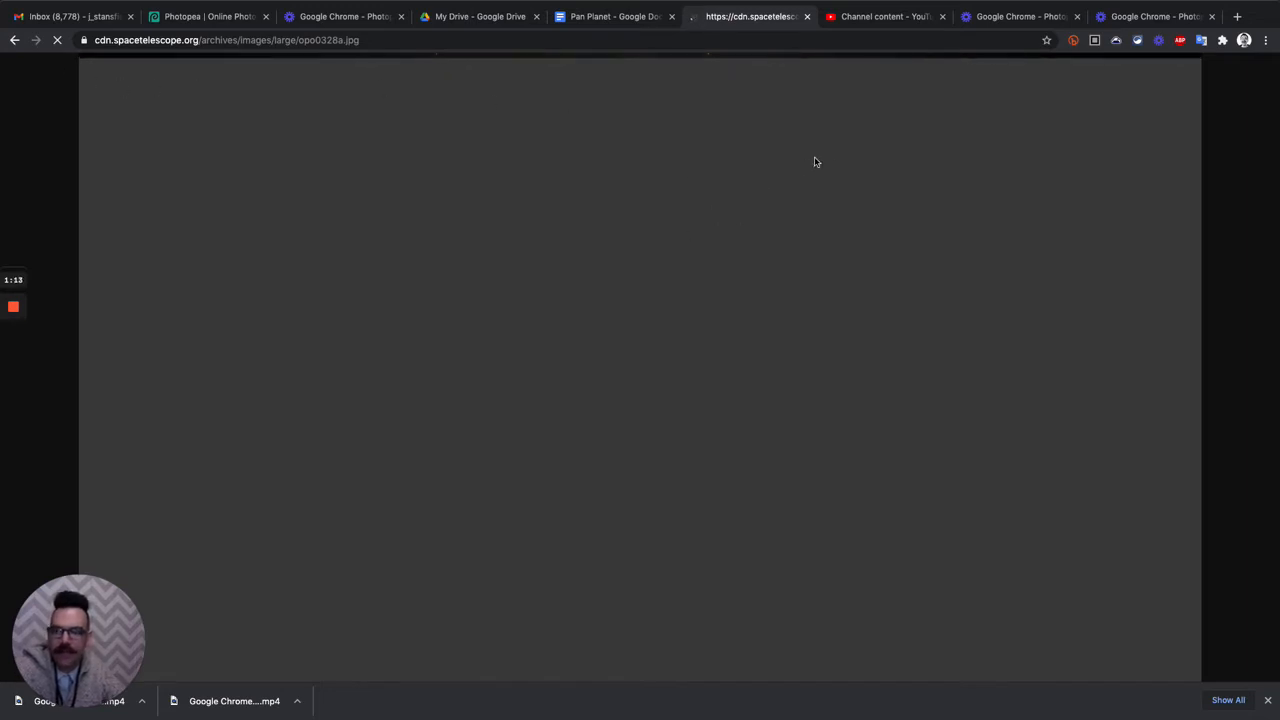
# - Copy the web address of the Large JPEG and switch to Photopea
pyautogui.click(355, 41)
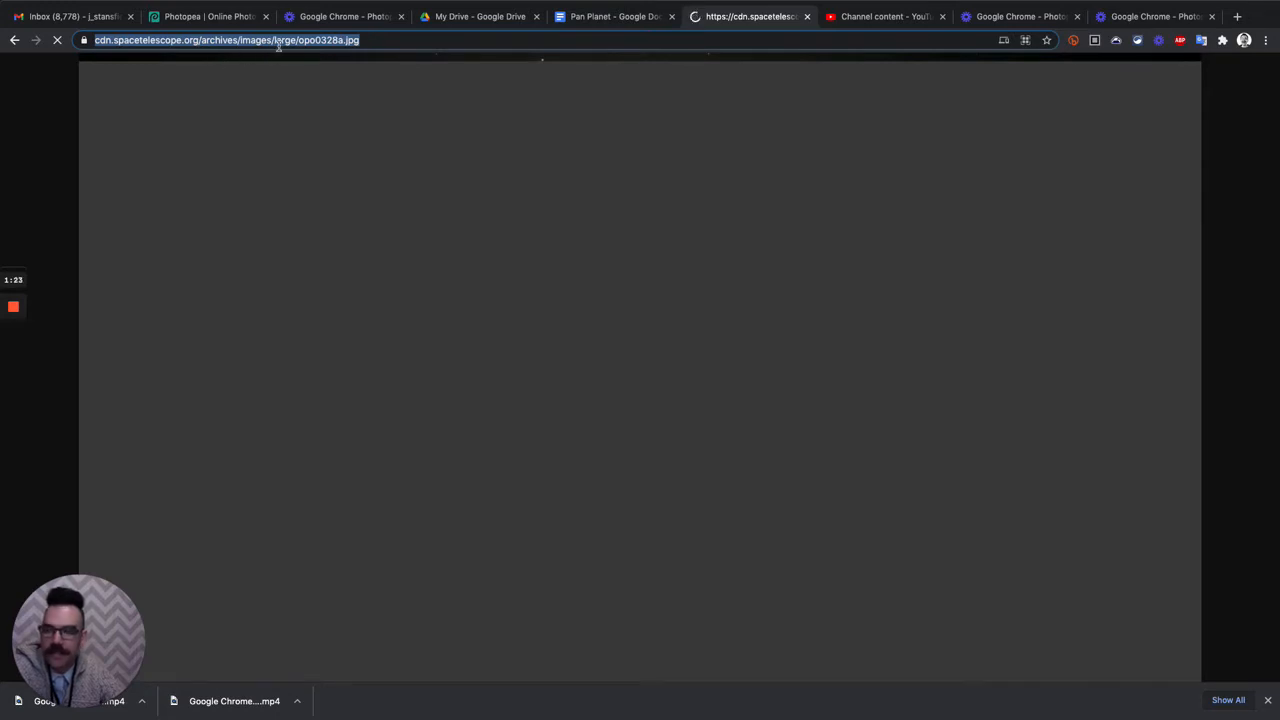
pyautogui.click(222, 17)
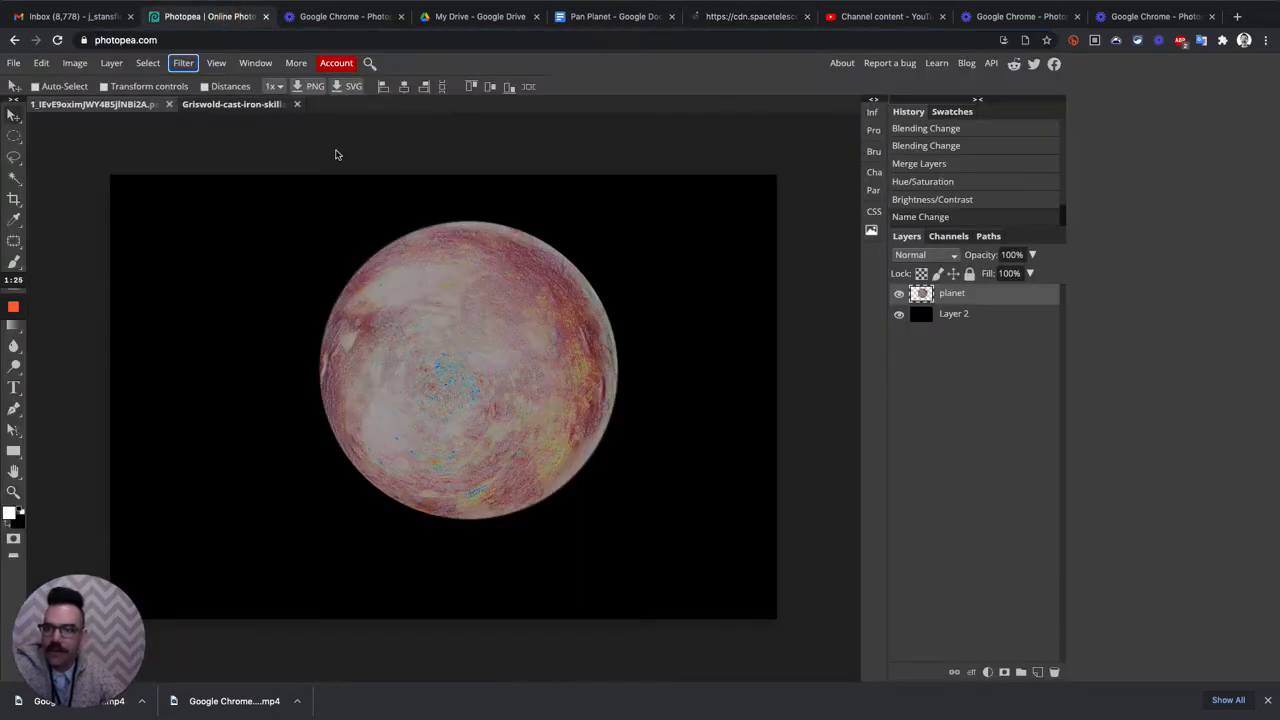
pyautogui.click(13, 63)
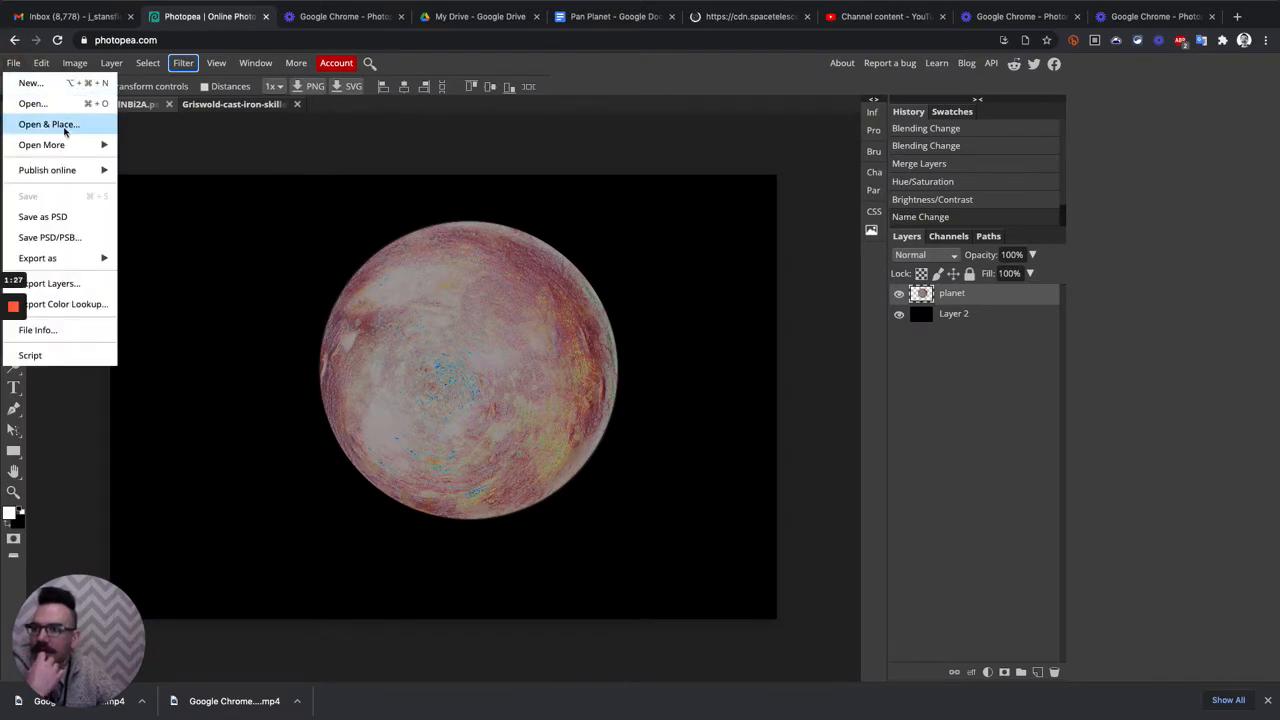
pyautogui.moveTo(81, 146)
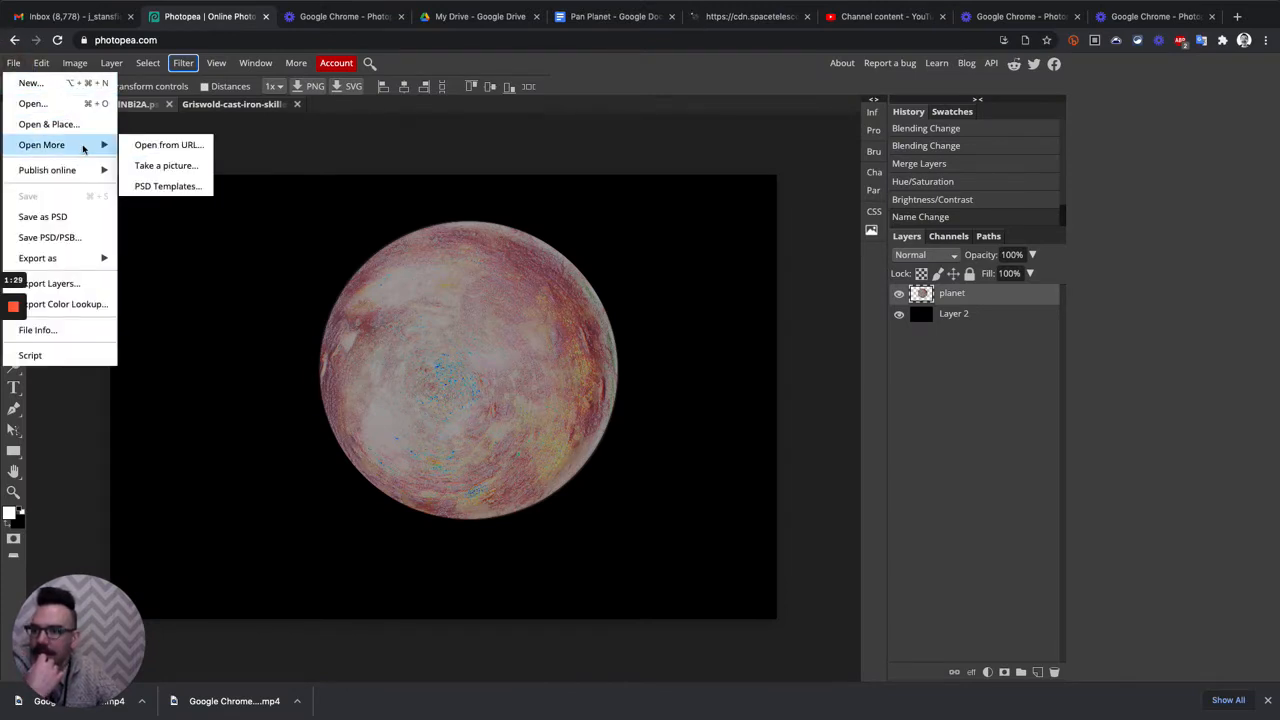
pyautogui.click(91, 126)
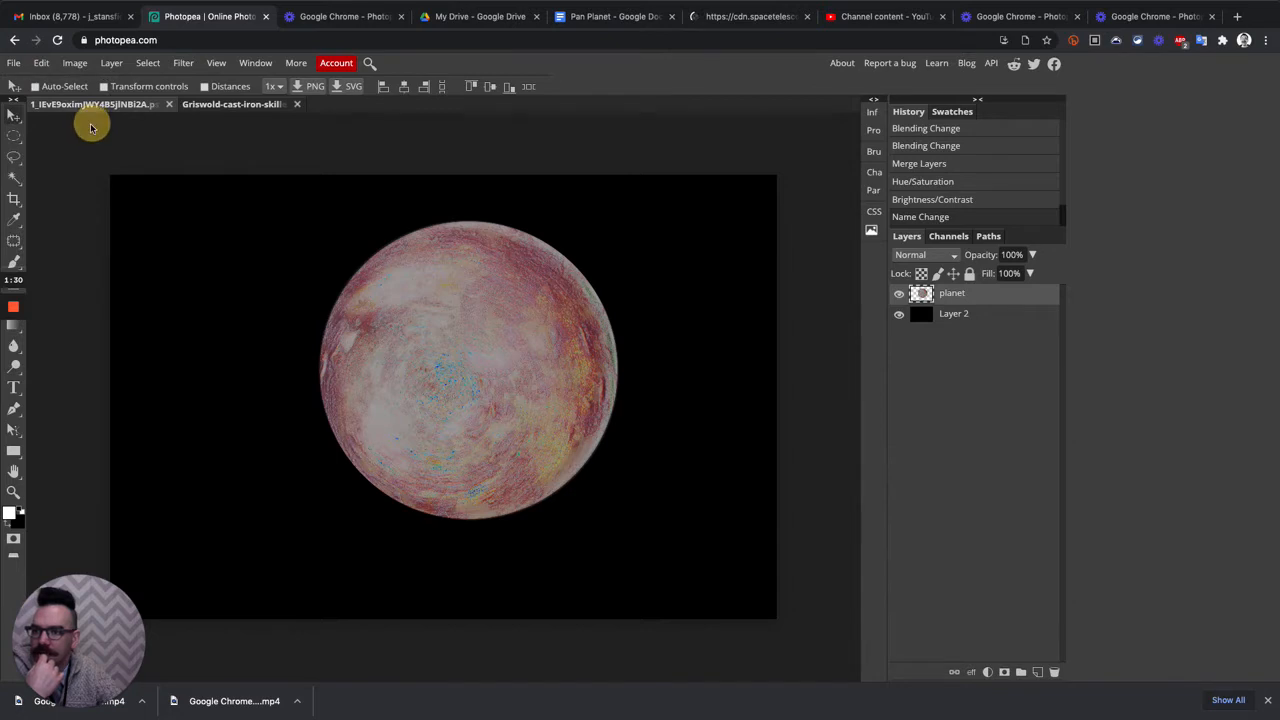
pyautogui.click(819, 286)
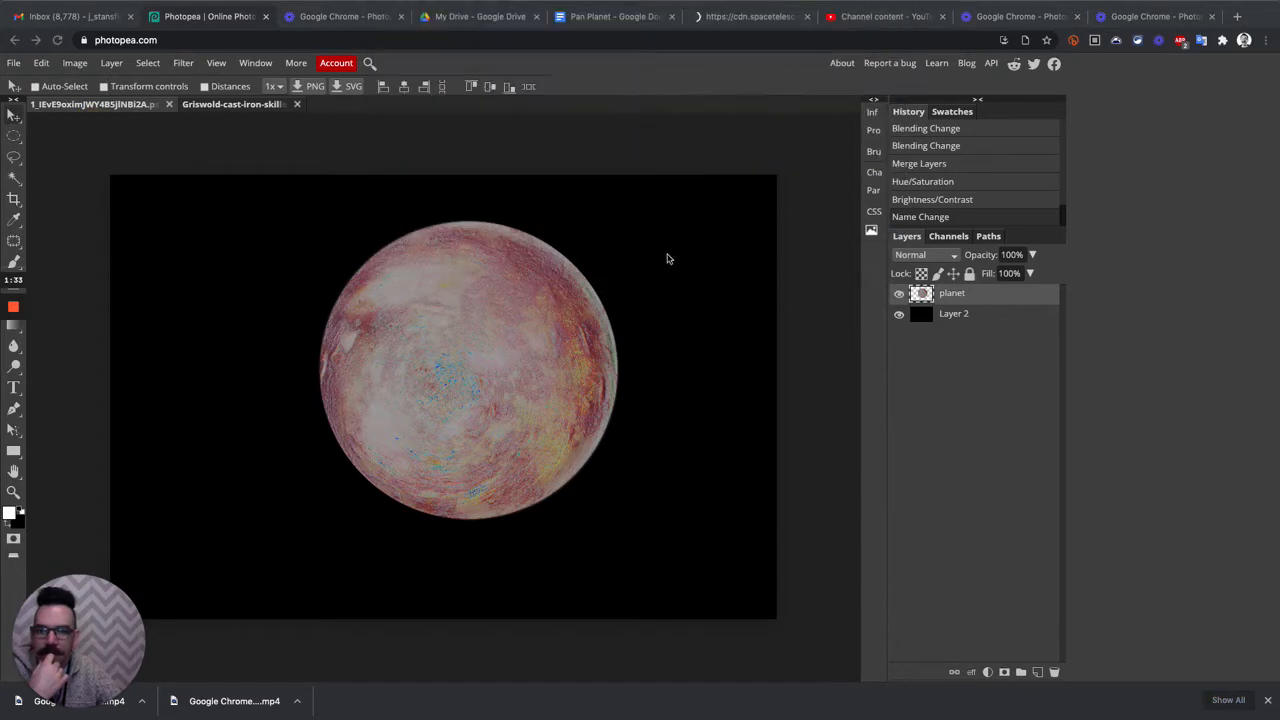
pyautogui.click(14, 63)
pyautogui.click(14, 65)
pyautogui.click(15, 65)
pyautogui.click(50, 104)
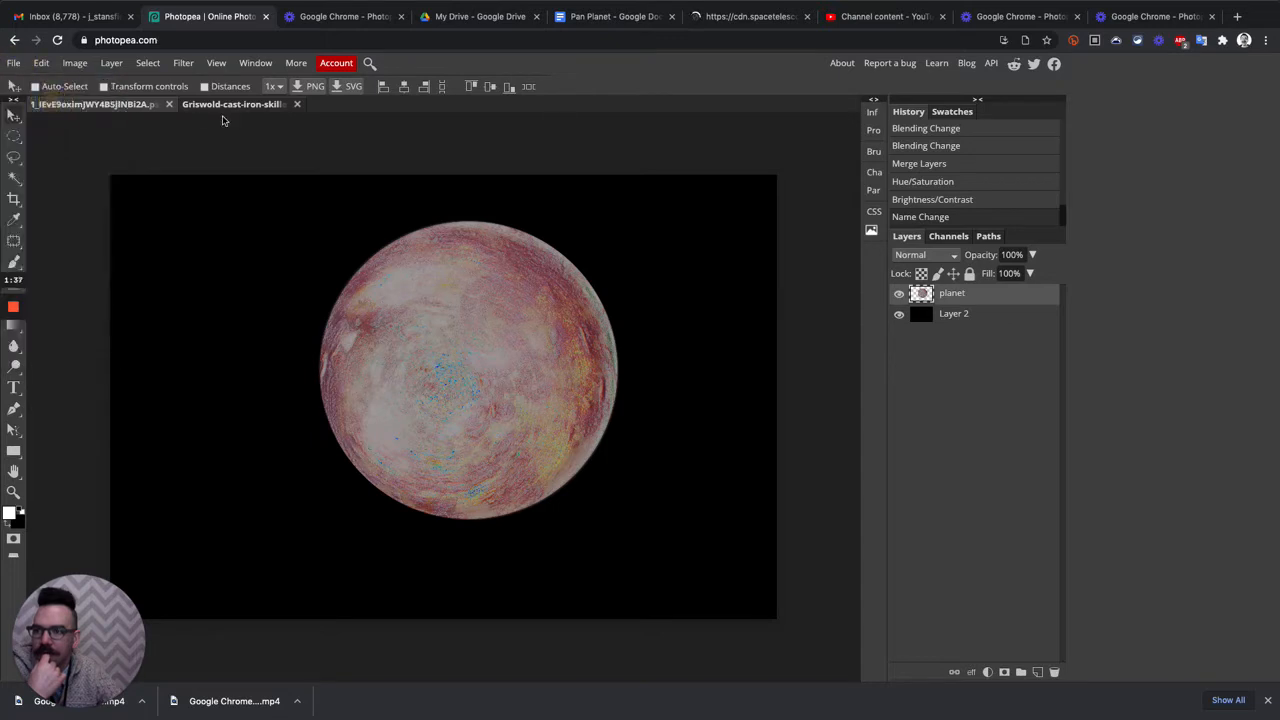
pyautogui.click(818, 283)
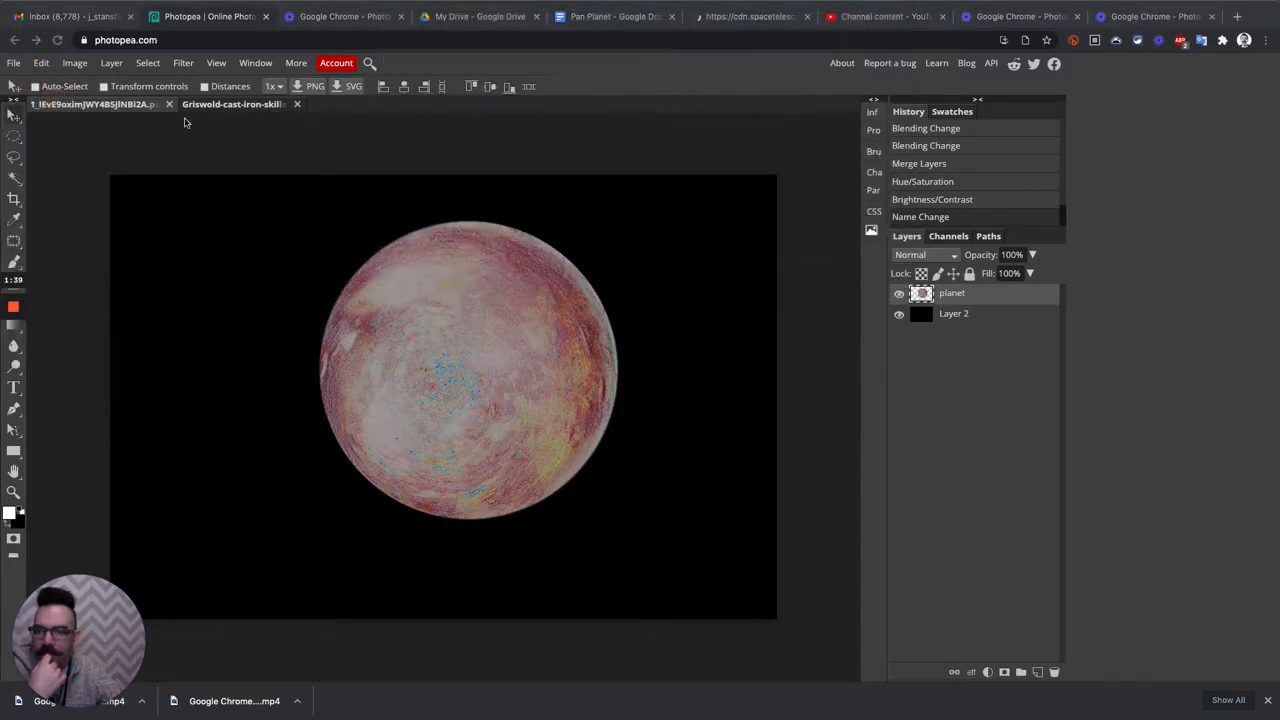
# - Try to open the galaxy image in Photopea from its copied URL
pyautogui.click(14, 63)
pyautogui.moveTo(81, 152)
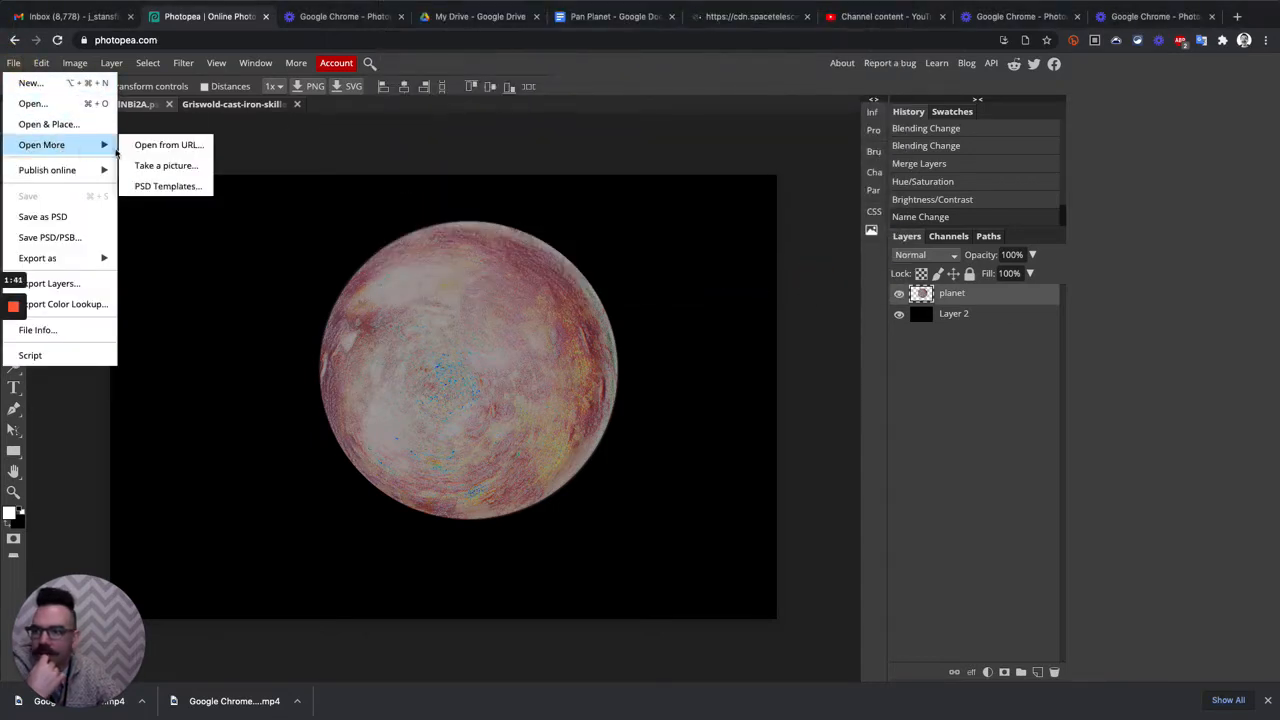
pyautogui.click(195, 149)
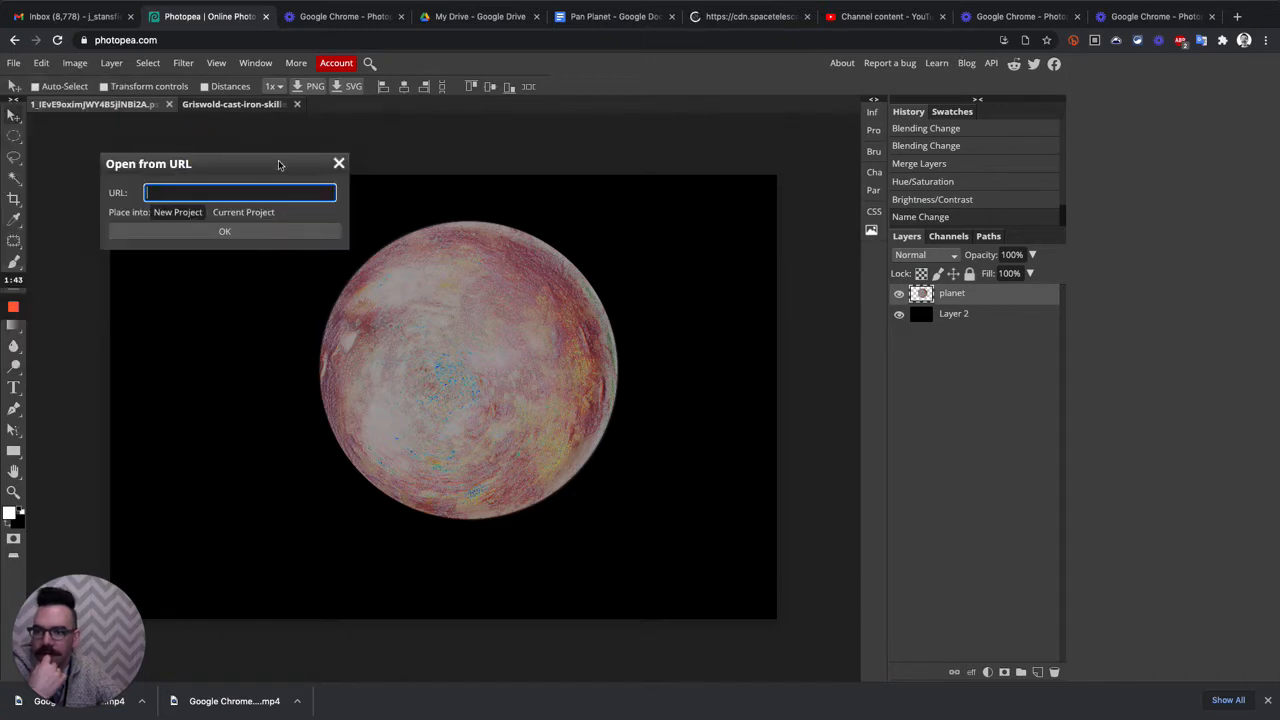
pyautogui.click(240, 193)
pyautogui.press('super+v')
pyautogui.click(266, 232)
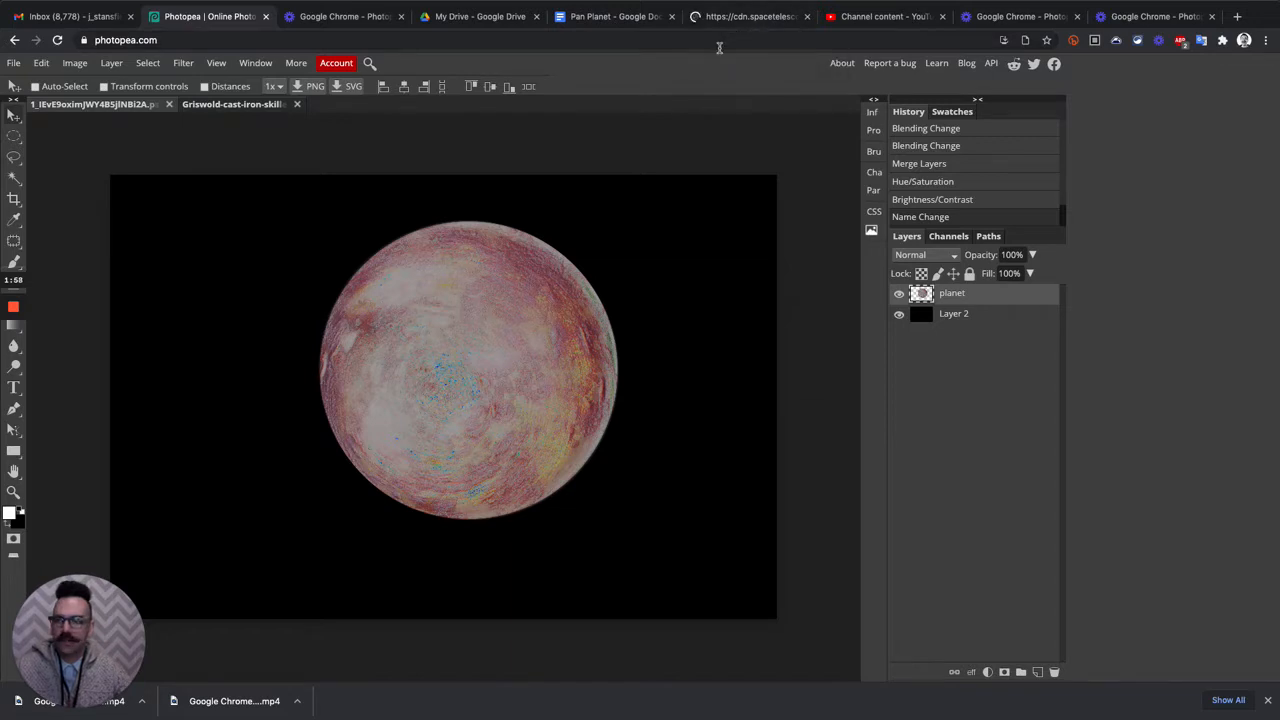
# - Return the image tab to the Sombrero Galaxy page and check the planet document's image size in Photopea
pyautogui.click(748, 18)
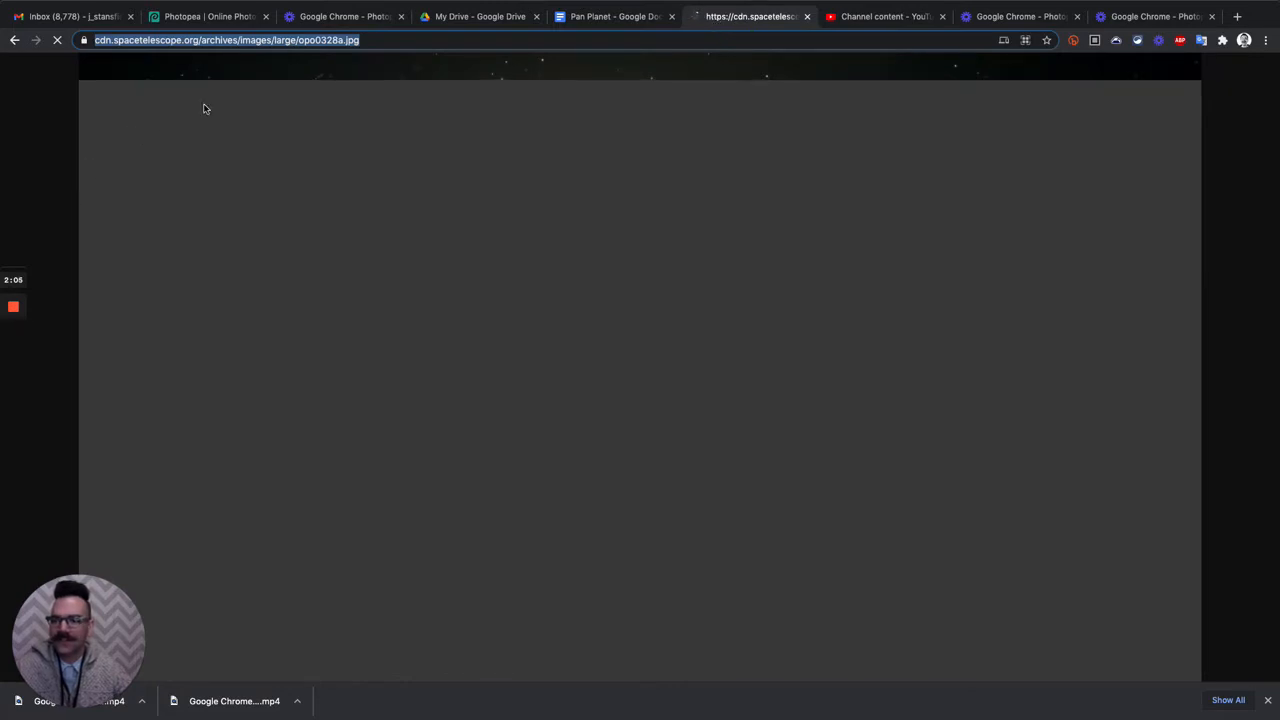
pyautogui.click(14, 40)
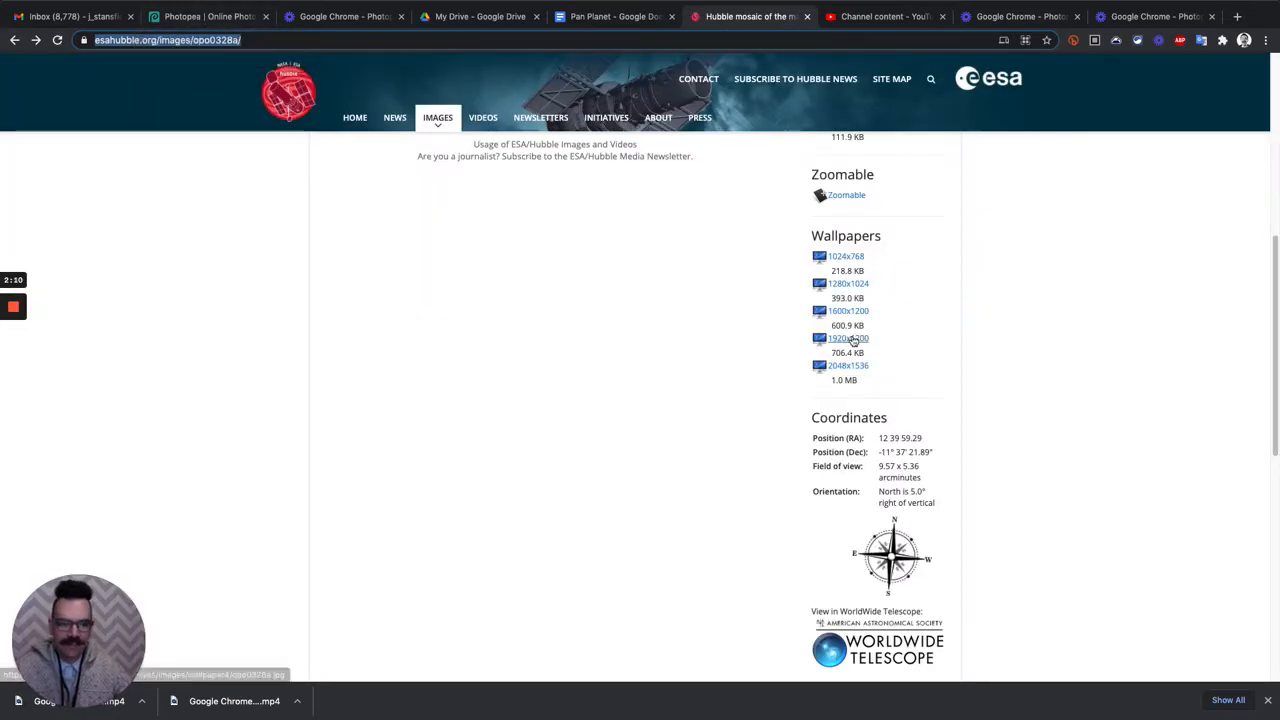
pyautogui.click(212, 18)
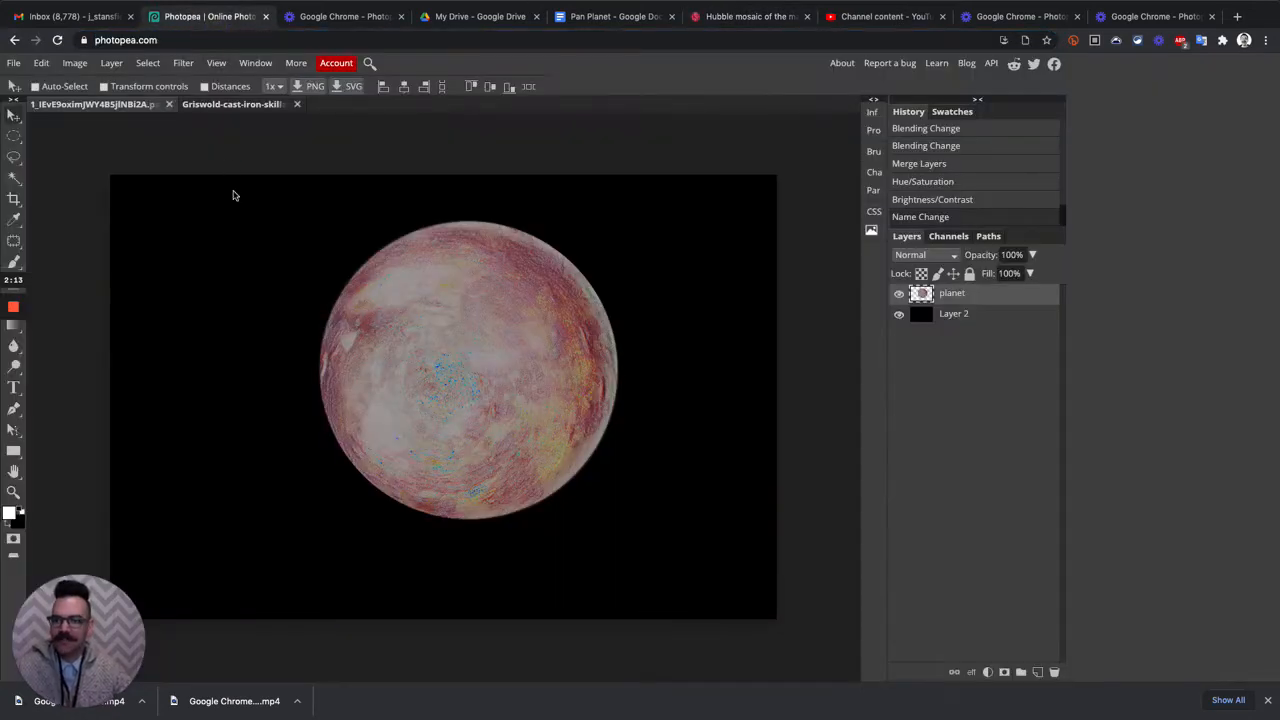
pyautogui.click(75, 63)
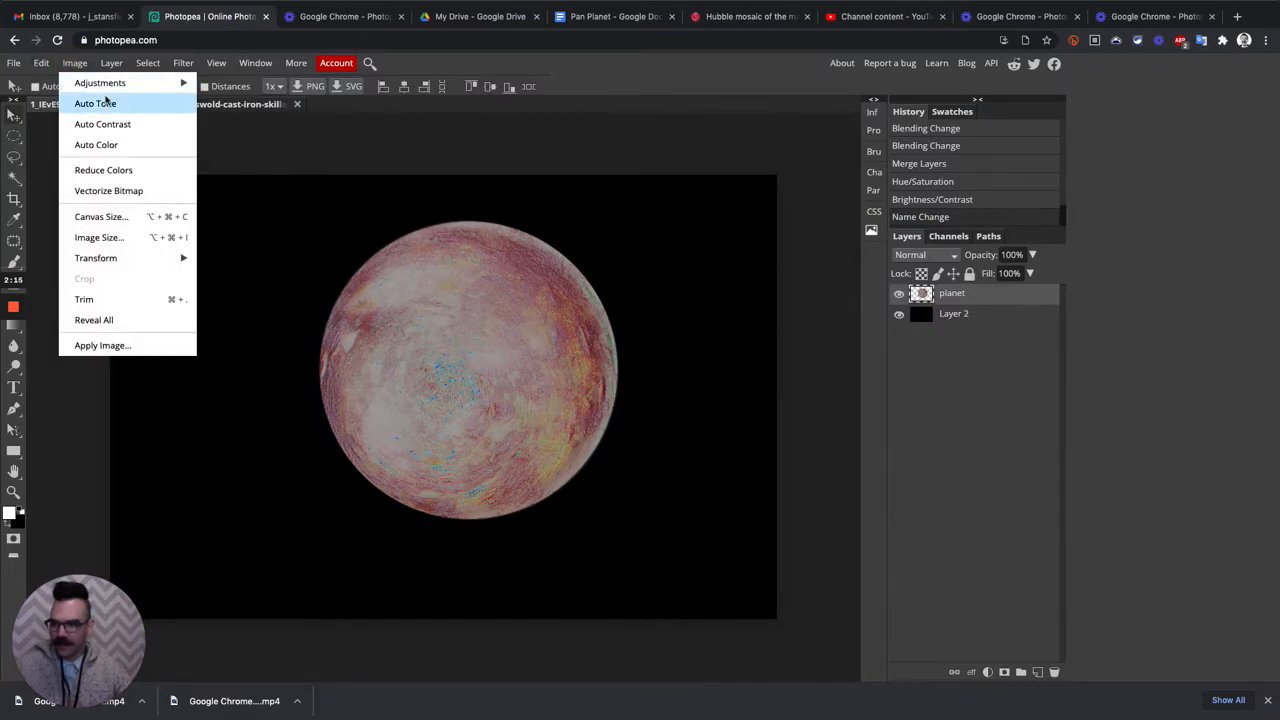
pyautogui.click(138, 238)
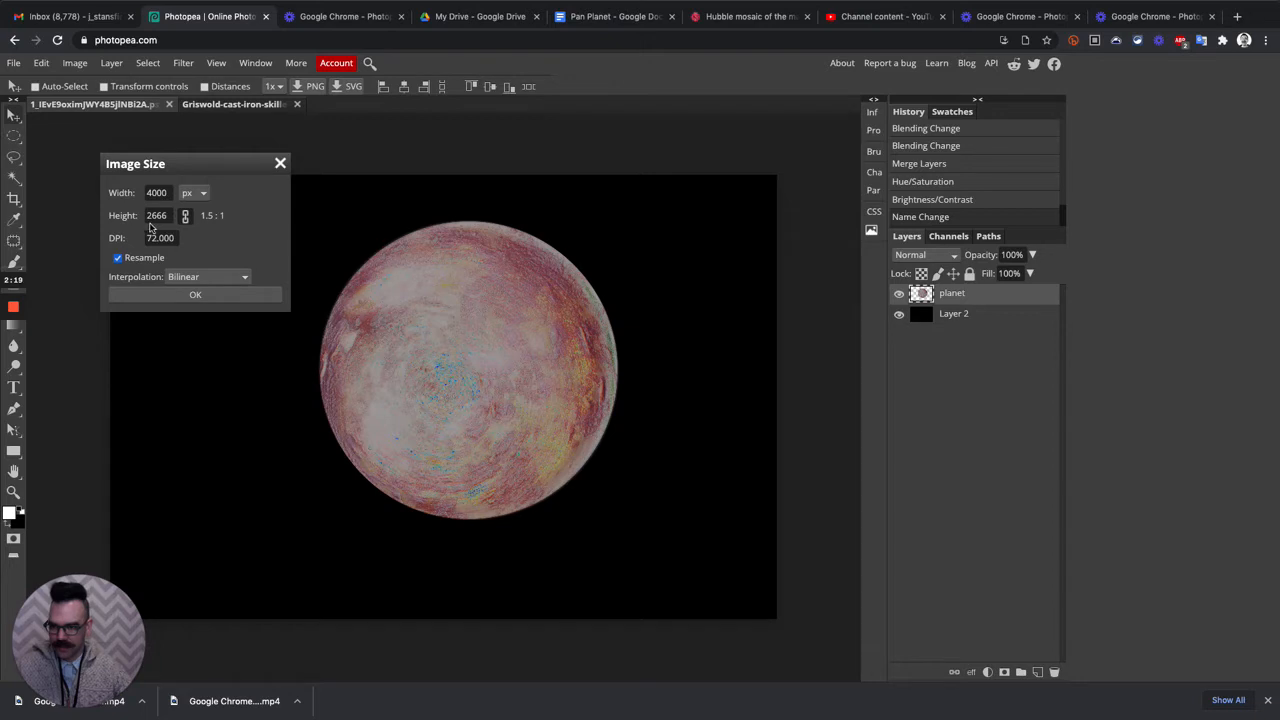
pyautogui.click(280, 163)
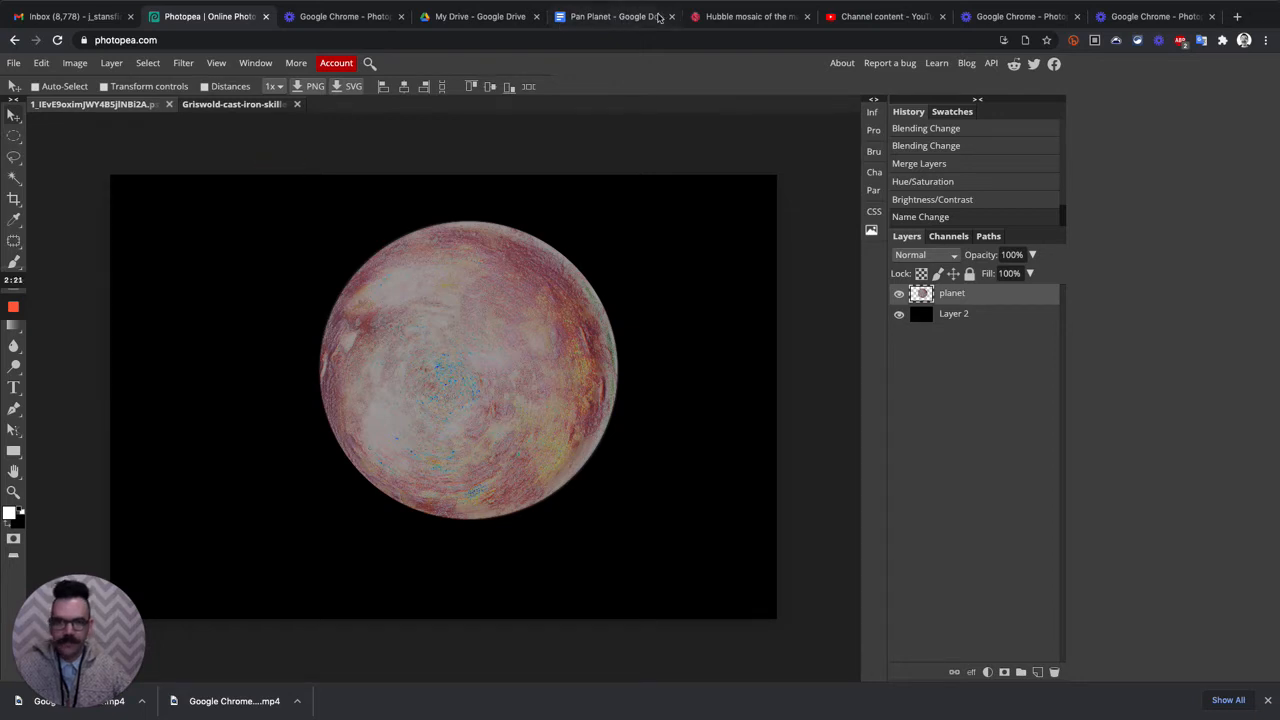
# - Switch back to the Sombrero Galaxy page and open the Large JPEG from its image formats
pyautogui.click(740, 18)
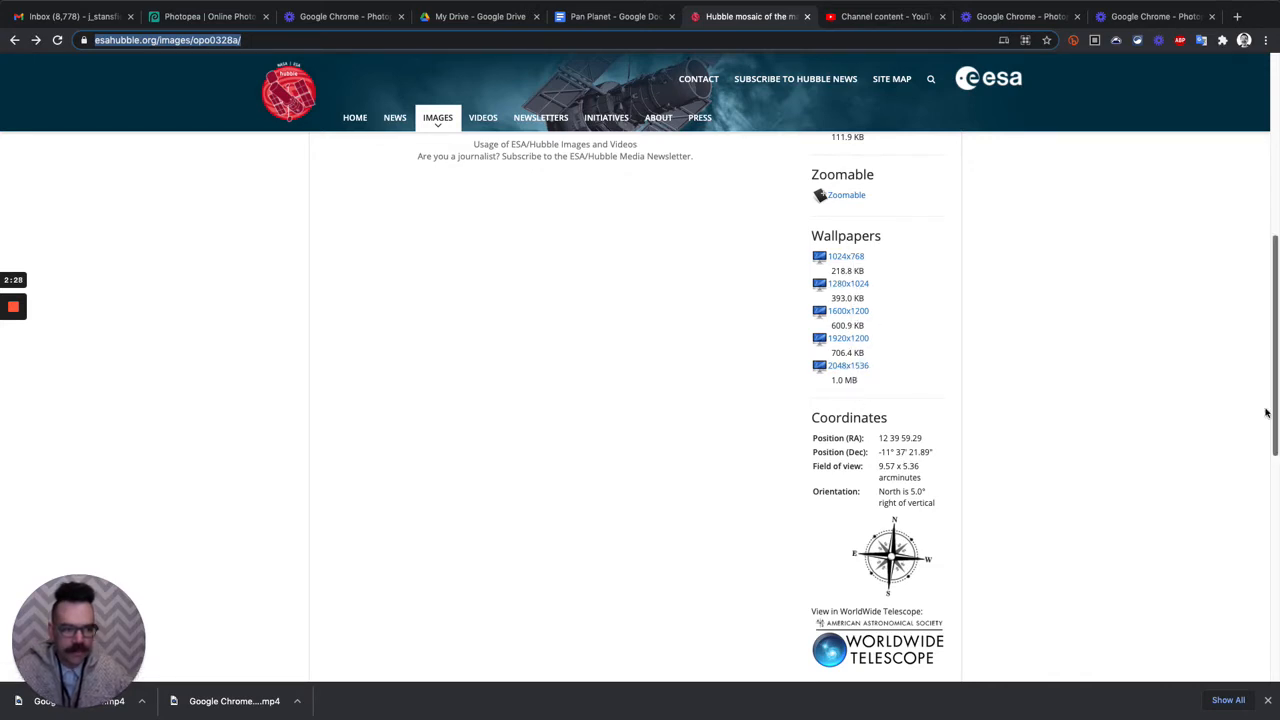
pyautogui.moveTo(1274, 400); pyautogui.dragTo(1271, 329)
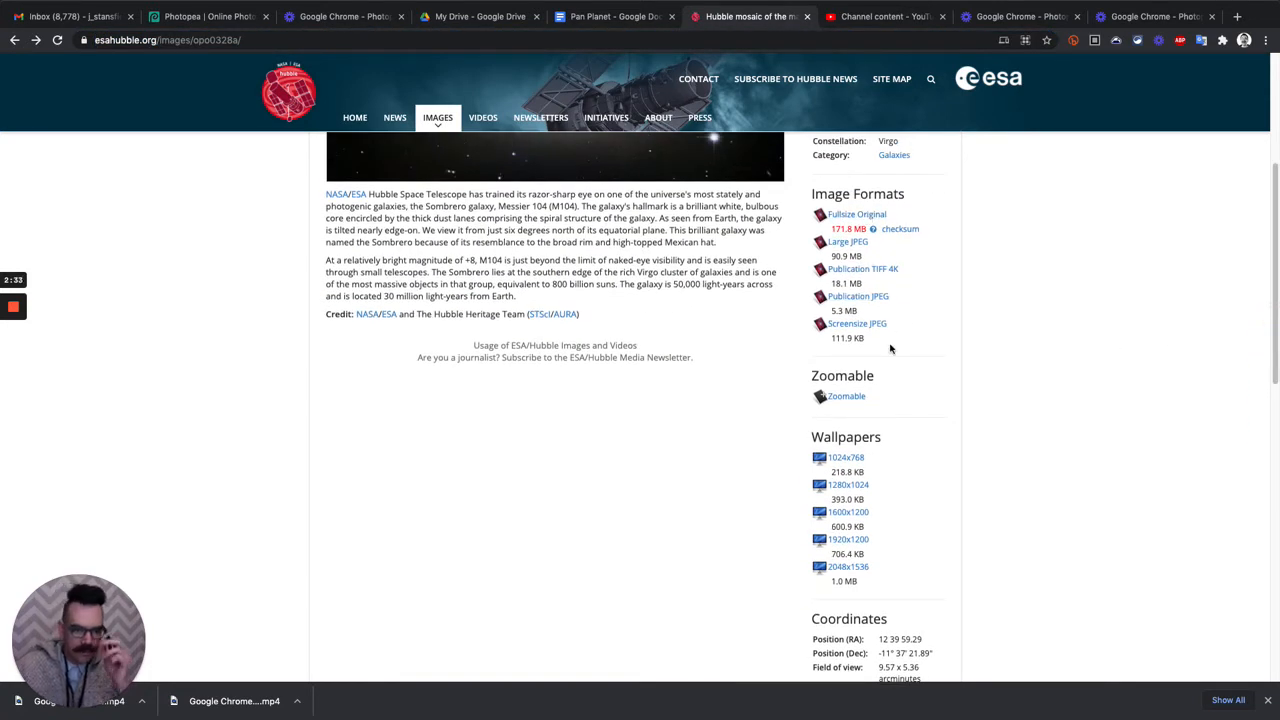
pyautogui.click(848, 243)
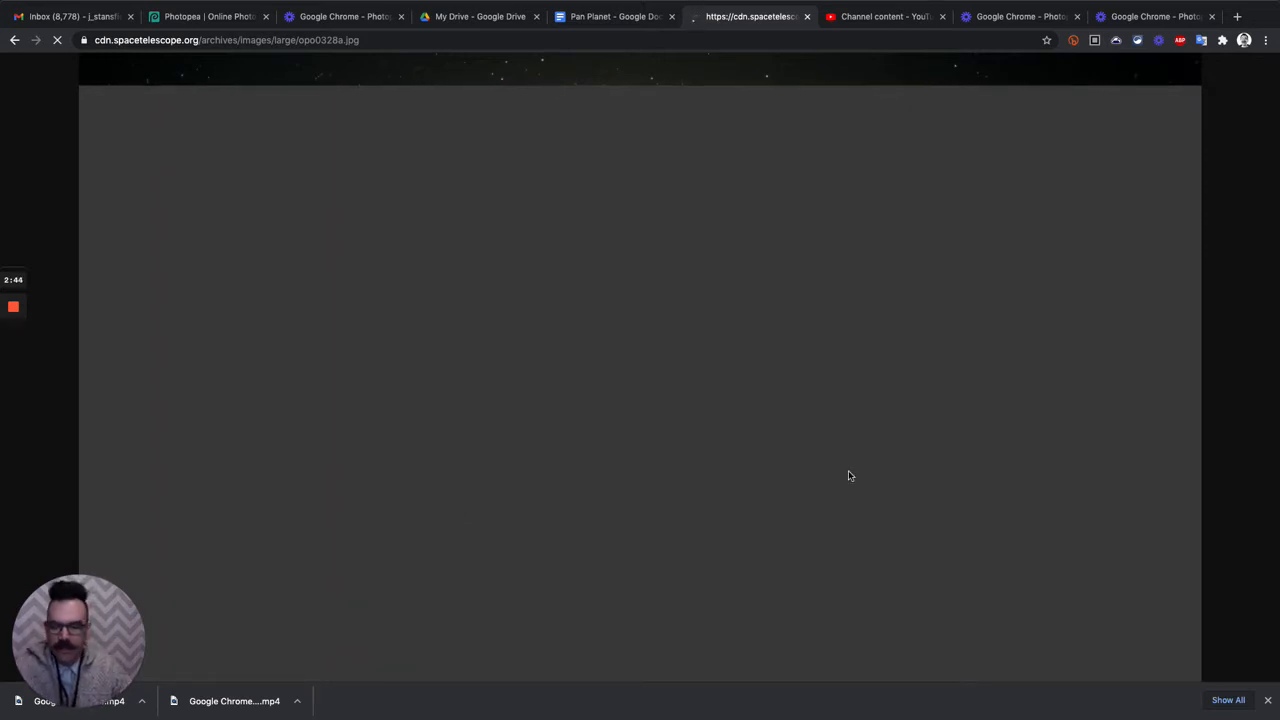
# - Save the galaxy image as opo0328a.jpg in the demos folder on the Desktop
pyautogui.moveTo(20, 302)
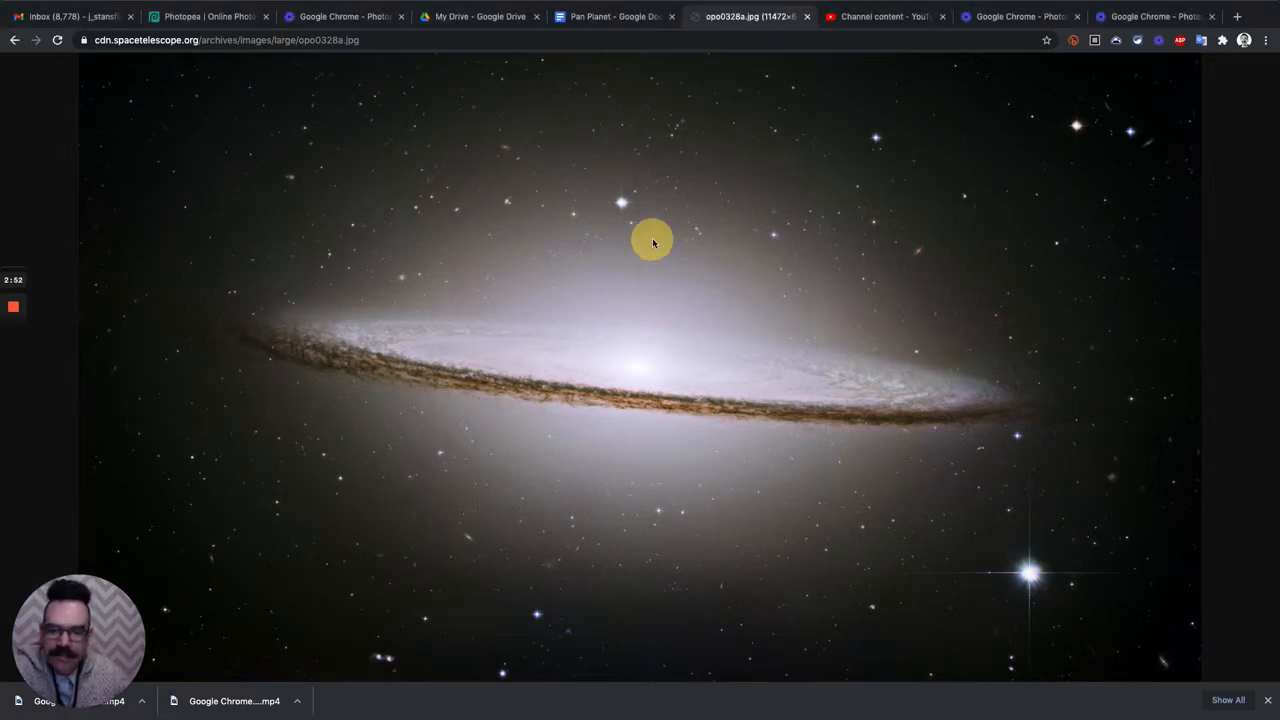
pyautogui.rightClick(663, 241)
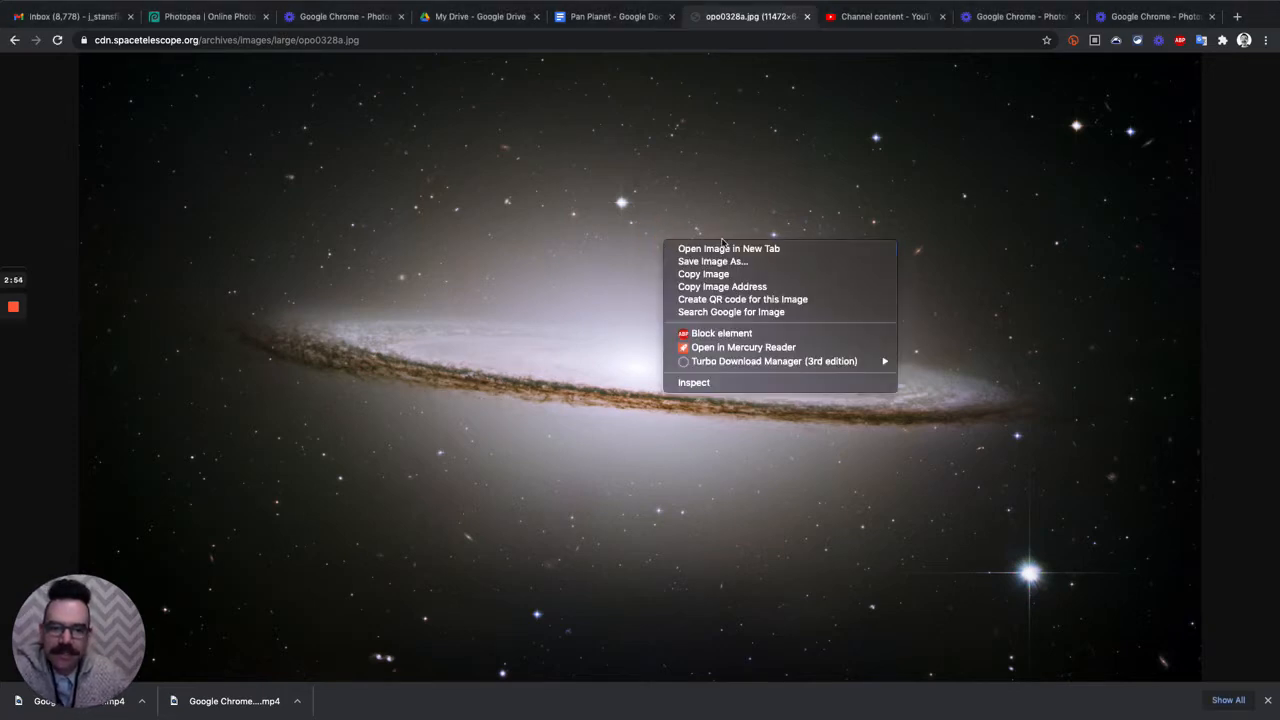
pyautogui.click(745, 262)
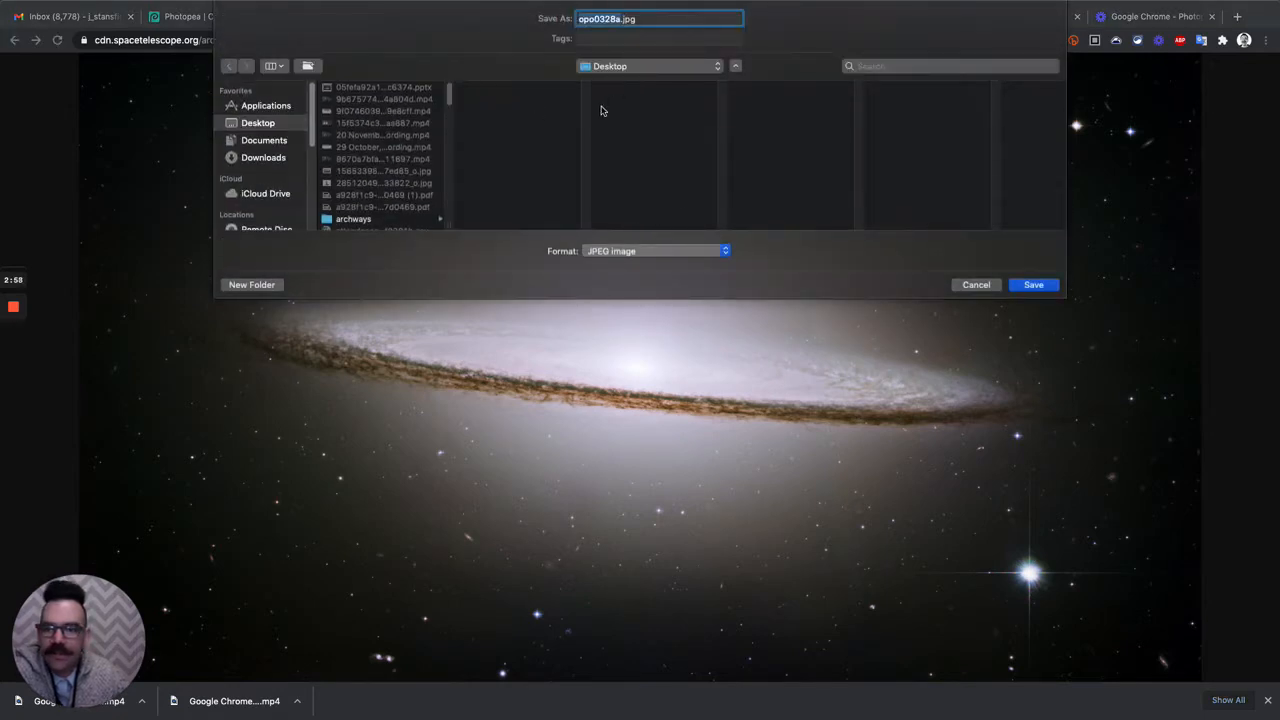
pyautogui.moveTo(449, 94); pyautogui.dragTo(449, 110)
pyautogui.click(405, 202)
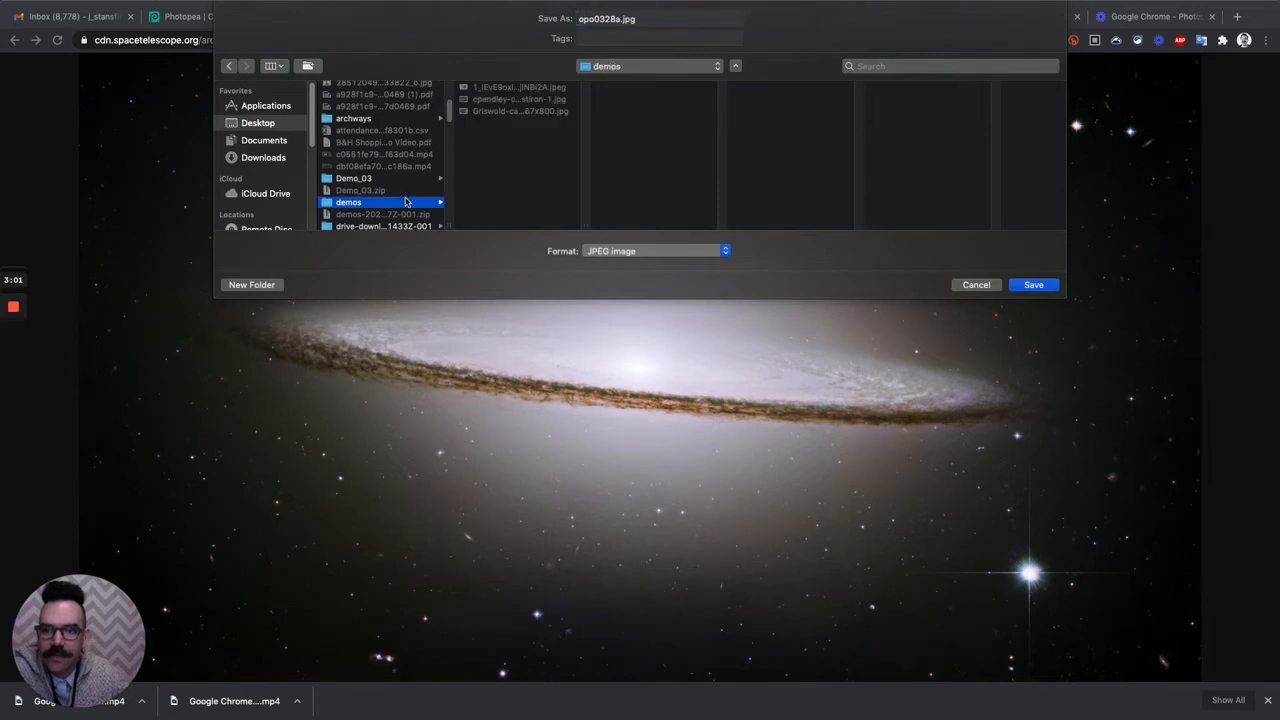
pyautogui.click(1031, 286)
# - Switch to Photopea and open opo0328a.jpg from the demos folder
pyautogui.click(206, 16)
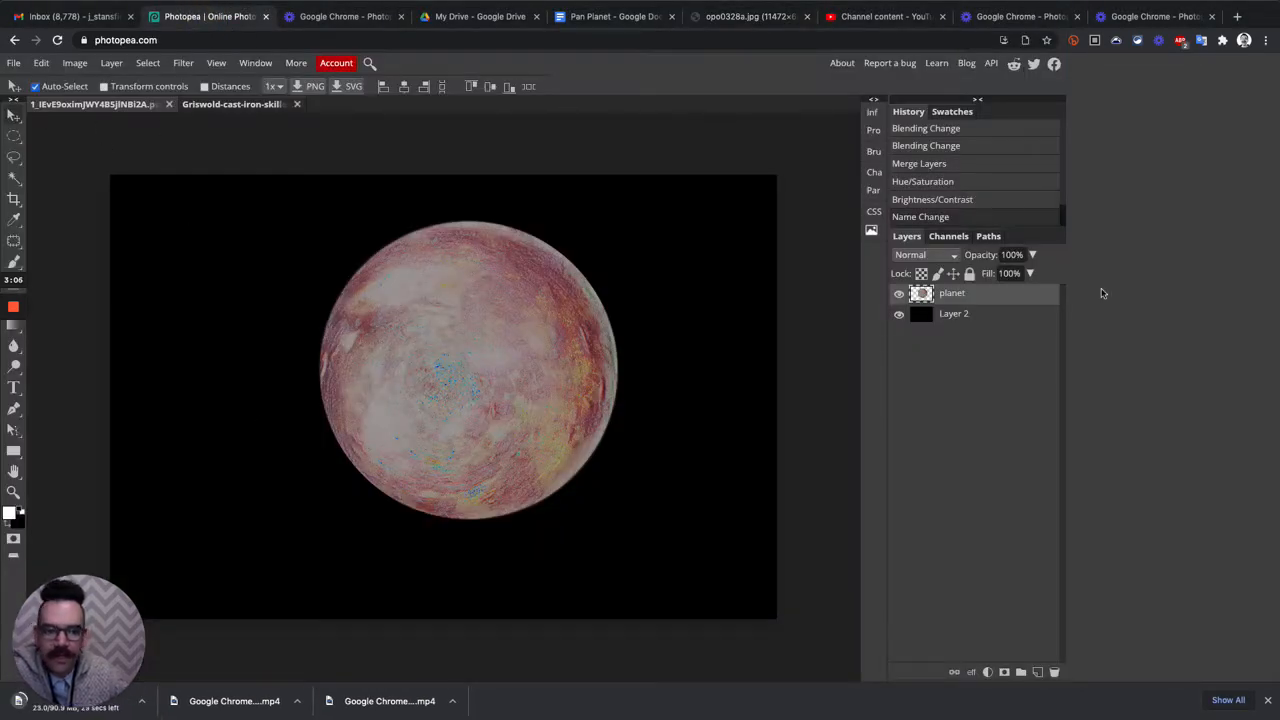
pyautogui.click(950, 314)
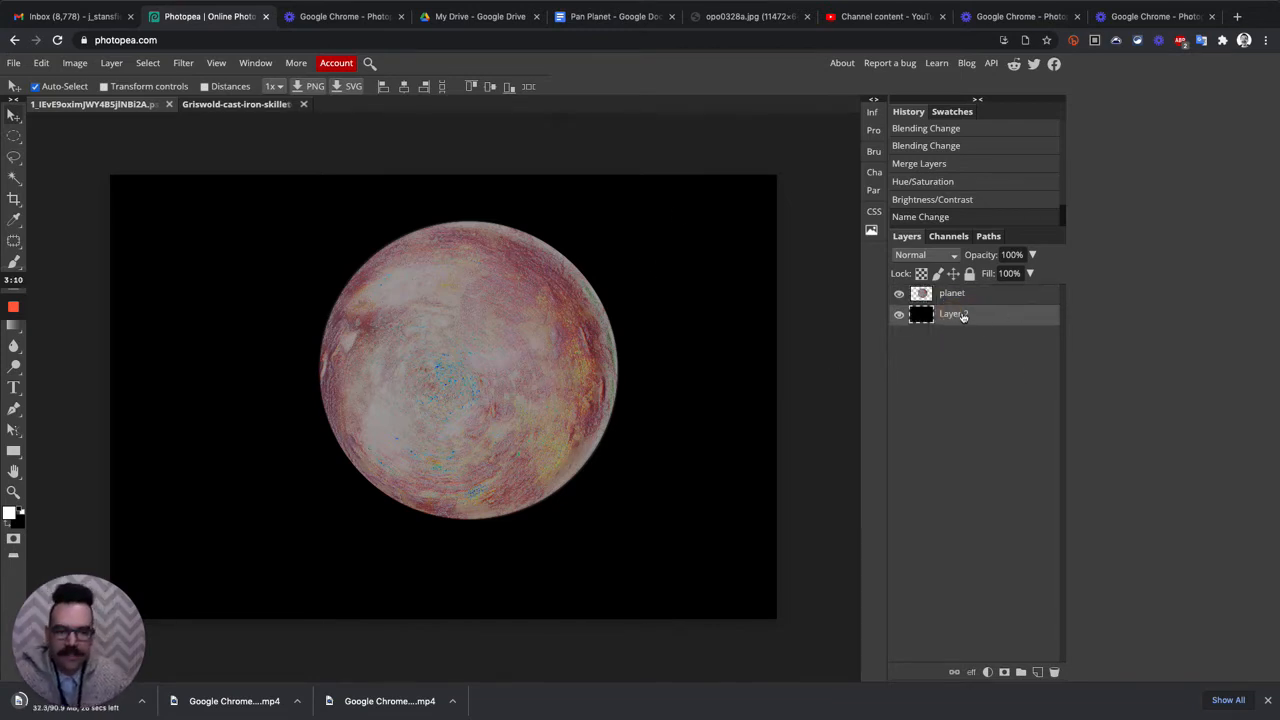
pyautogui.click(14, 63)
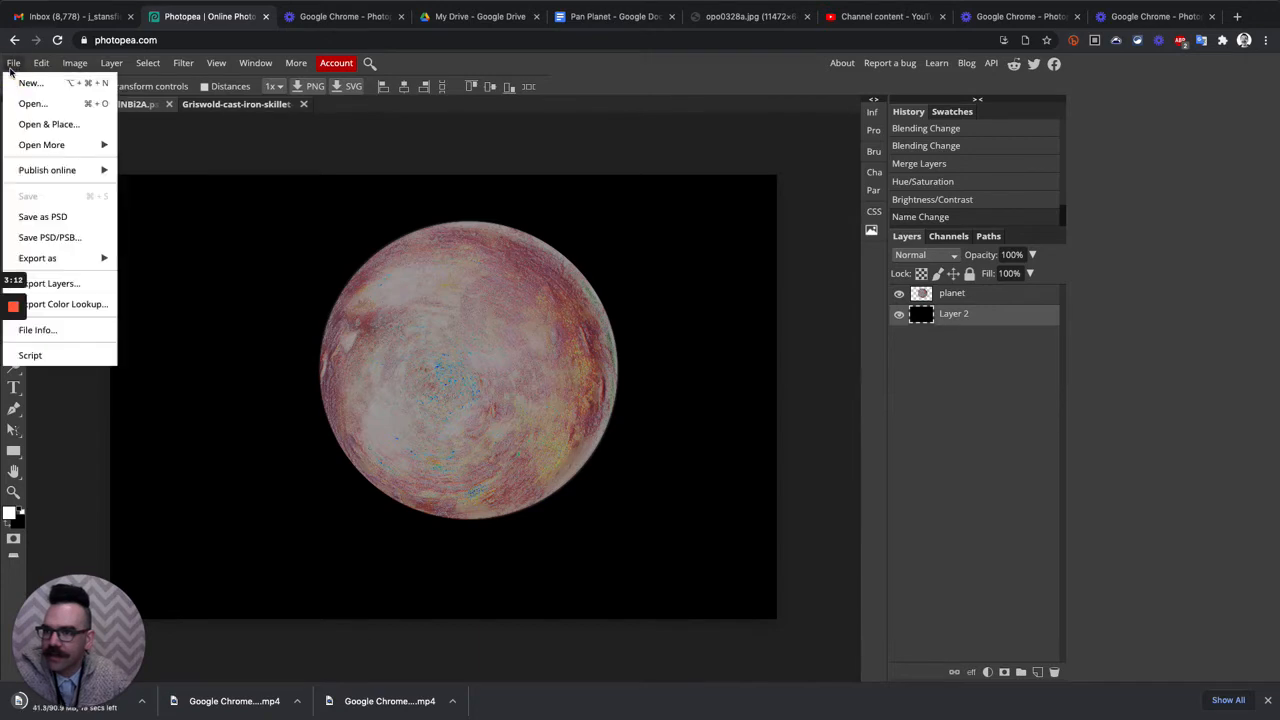
pyautogui.click(49, 126)
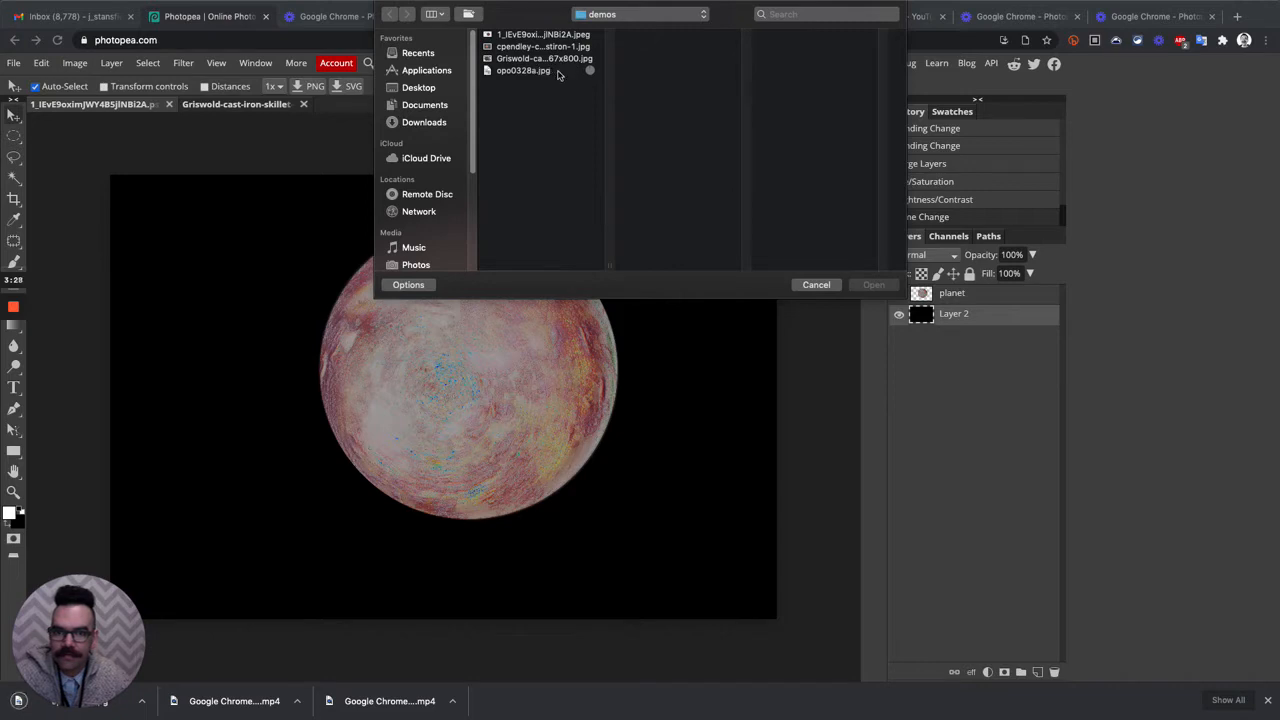
pyautogui.click(553, 72)
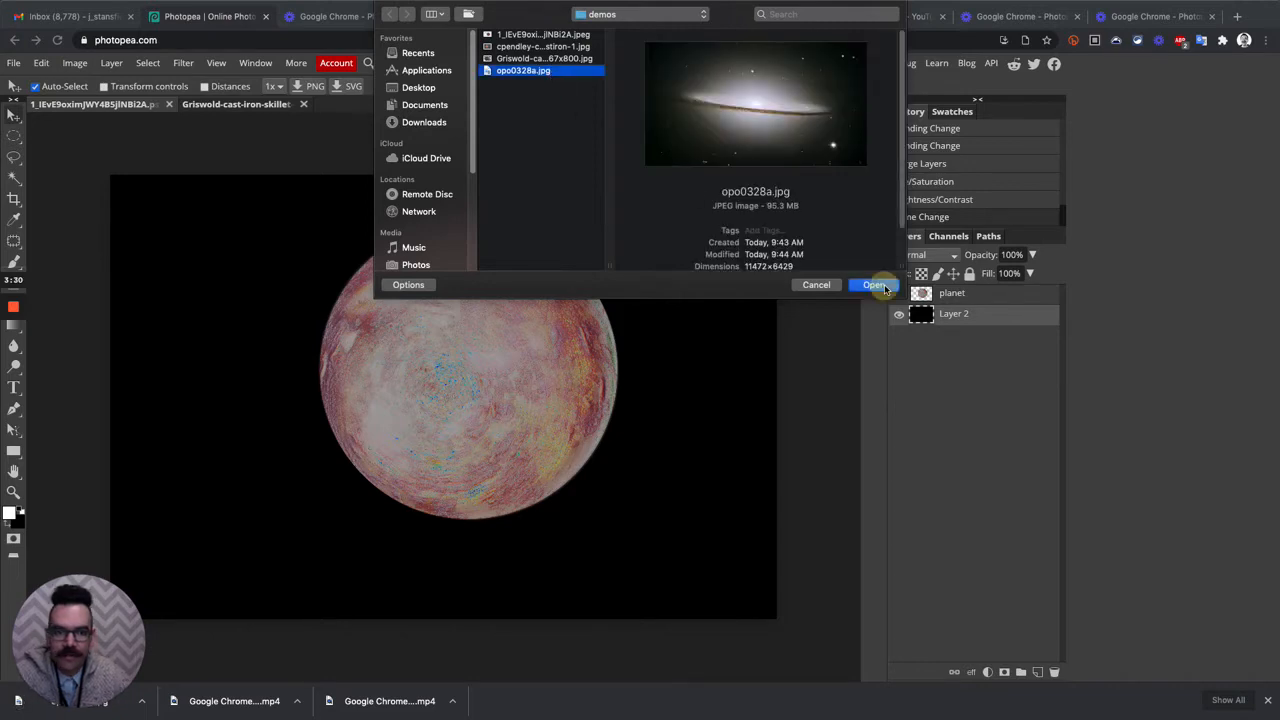
pyautogui.click(873, 285)
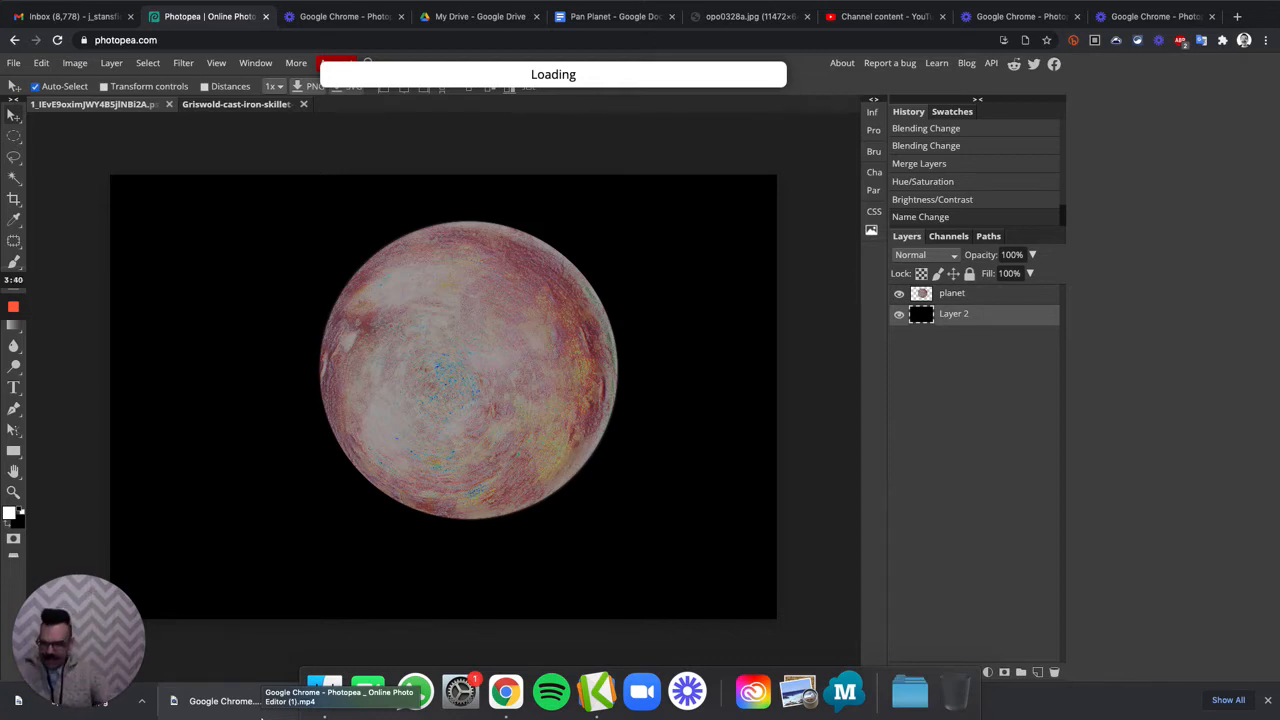
pyautogui.moveTo(8, 364)
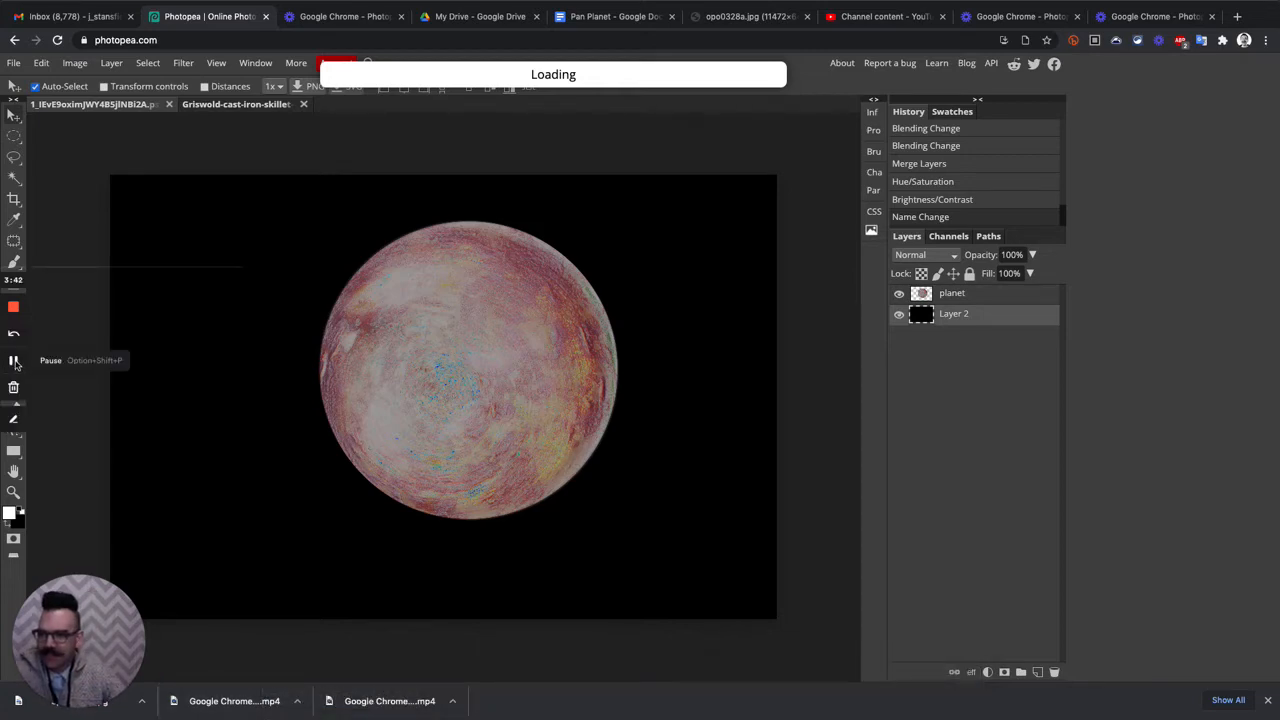
pyautogui.click(14, 362)
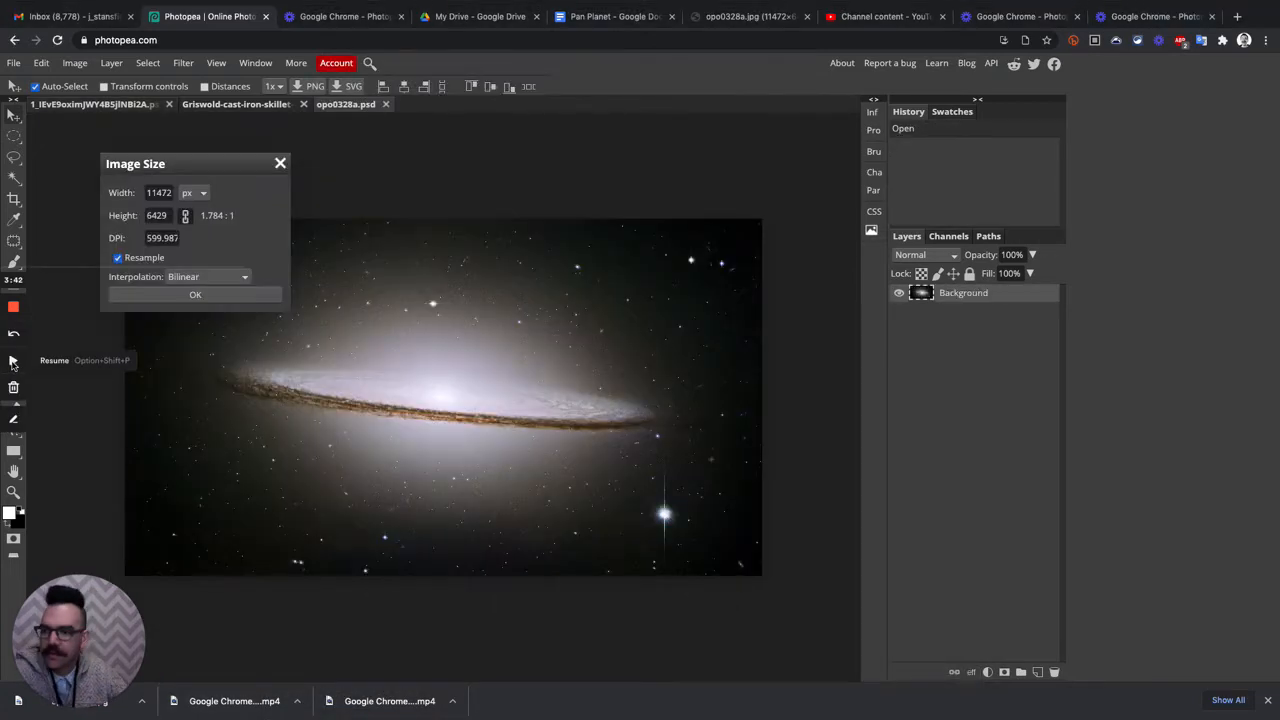
pyautogui.click(12, 364)
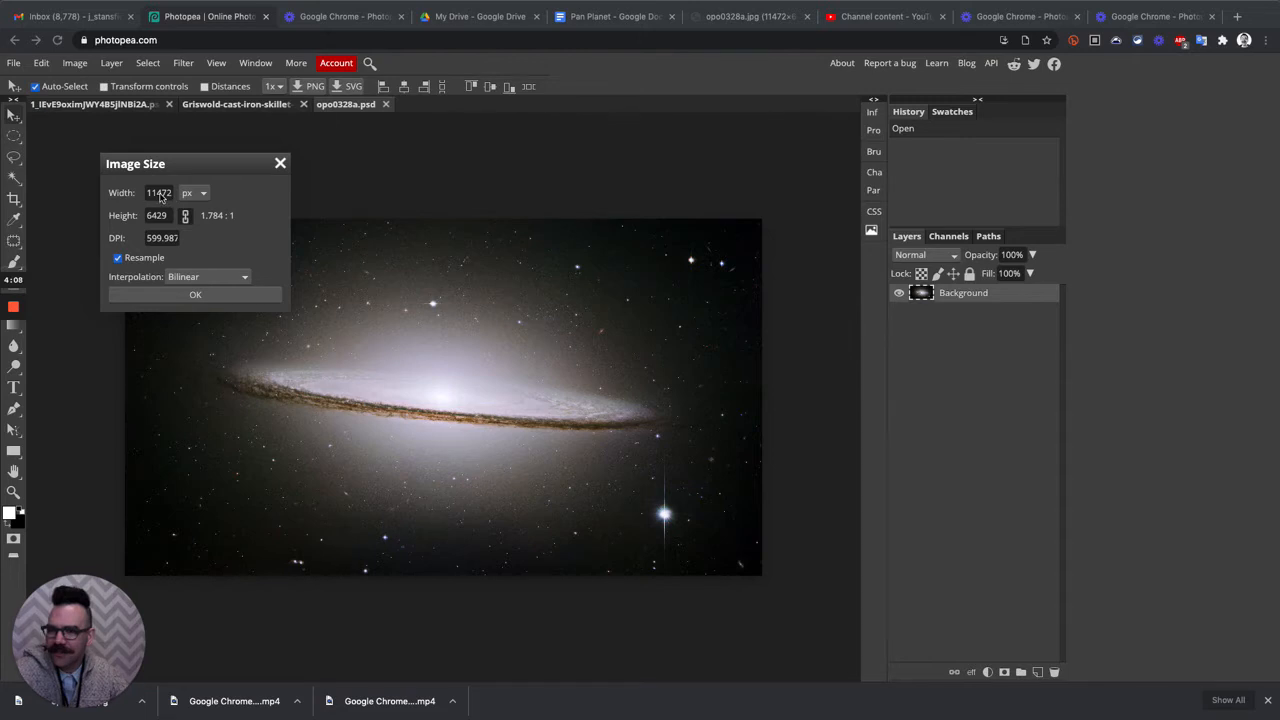
pyautogui.doubleClick(162, 193)
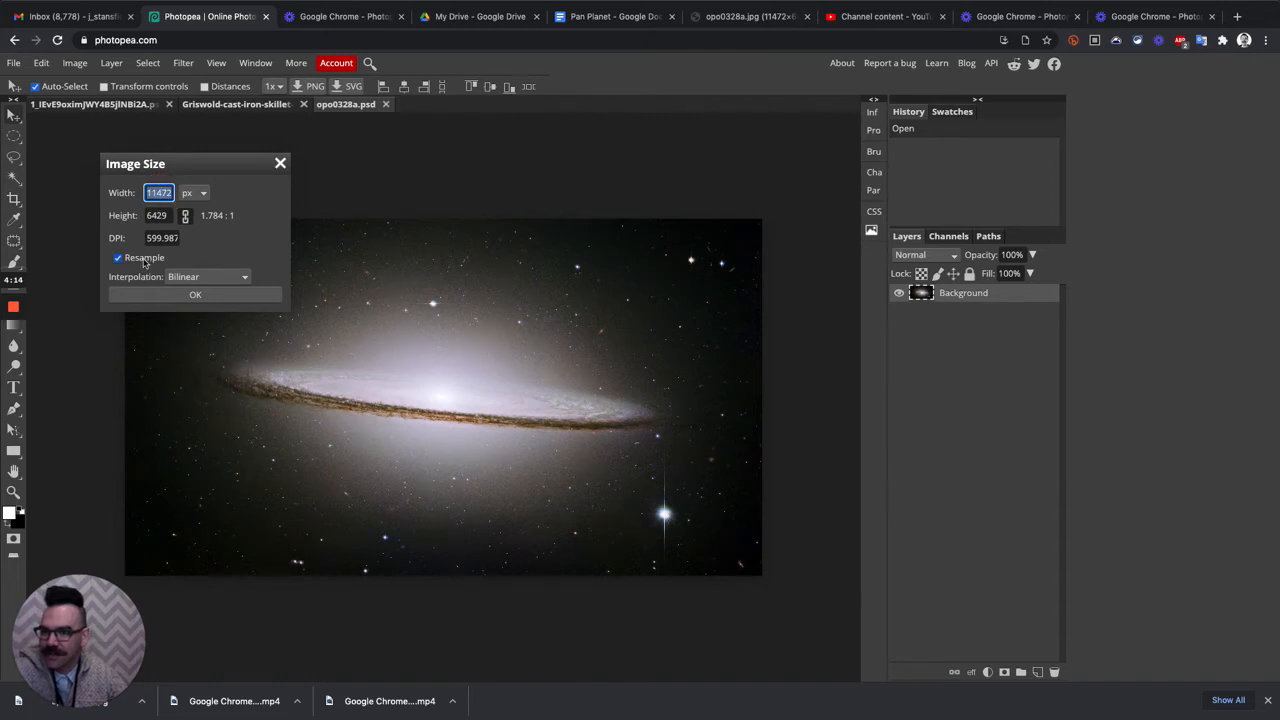
pyautogui.write('5000')
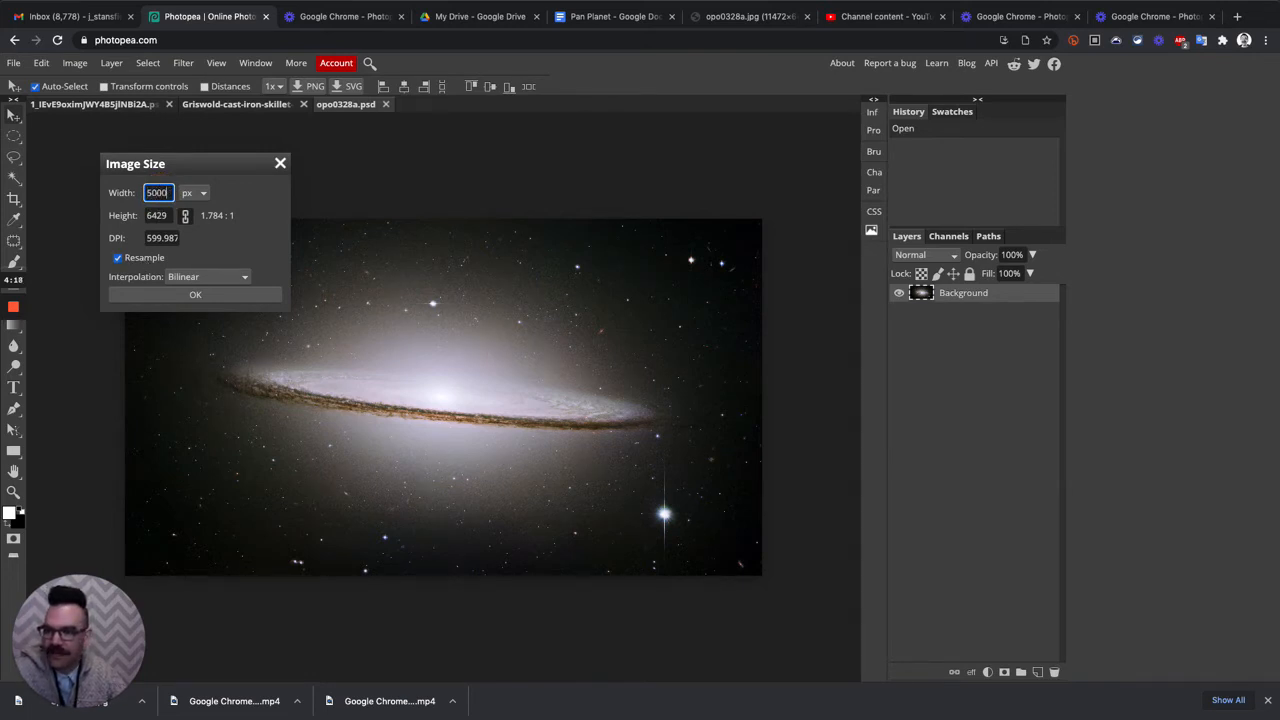
pyautogui.press('Tab')
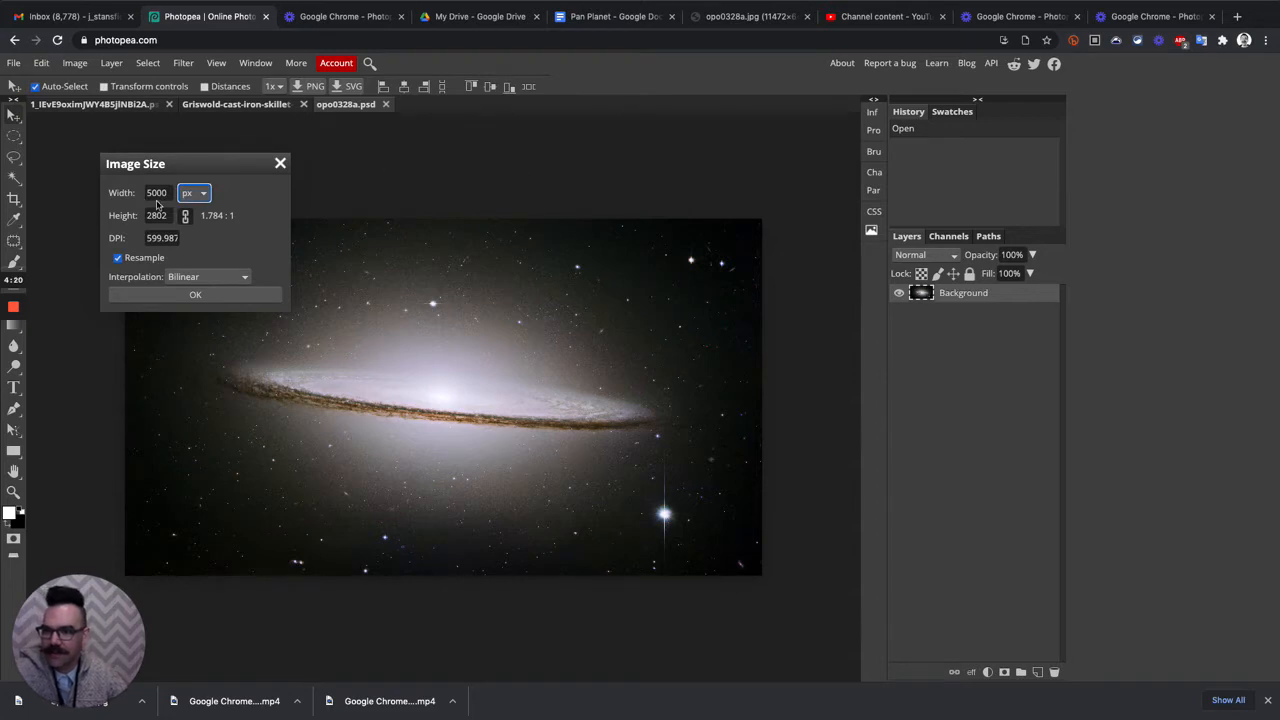
pyautogui.click(160, 238)
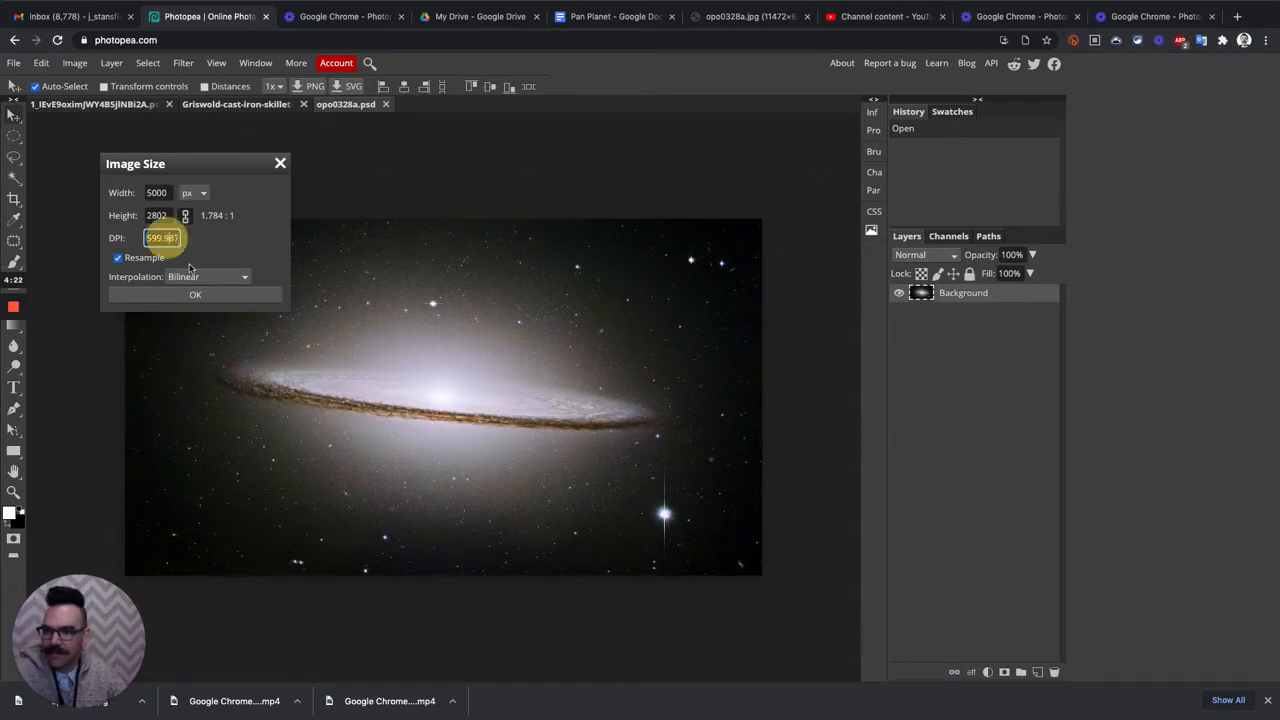
pyautogui.click(280, 165)
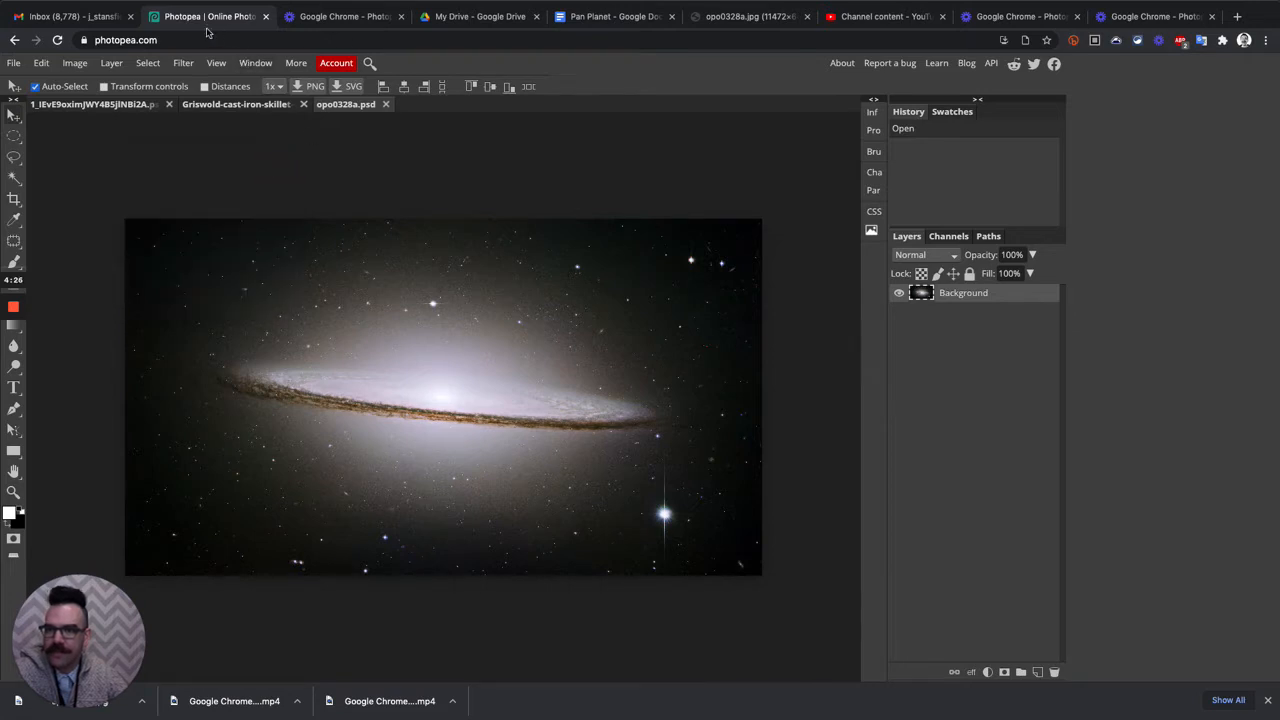
# - Revert the planet document to its Name Change history state, removing the placed galaxy, and check the document's image size
pyautogui.click(114, 106)
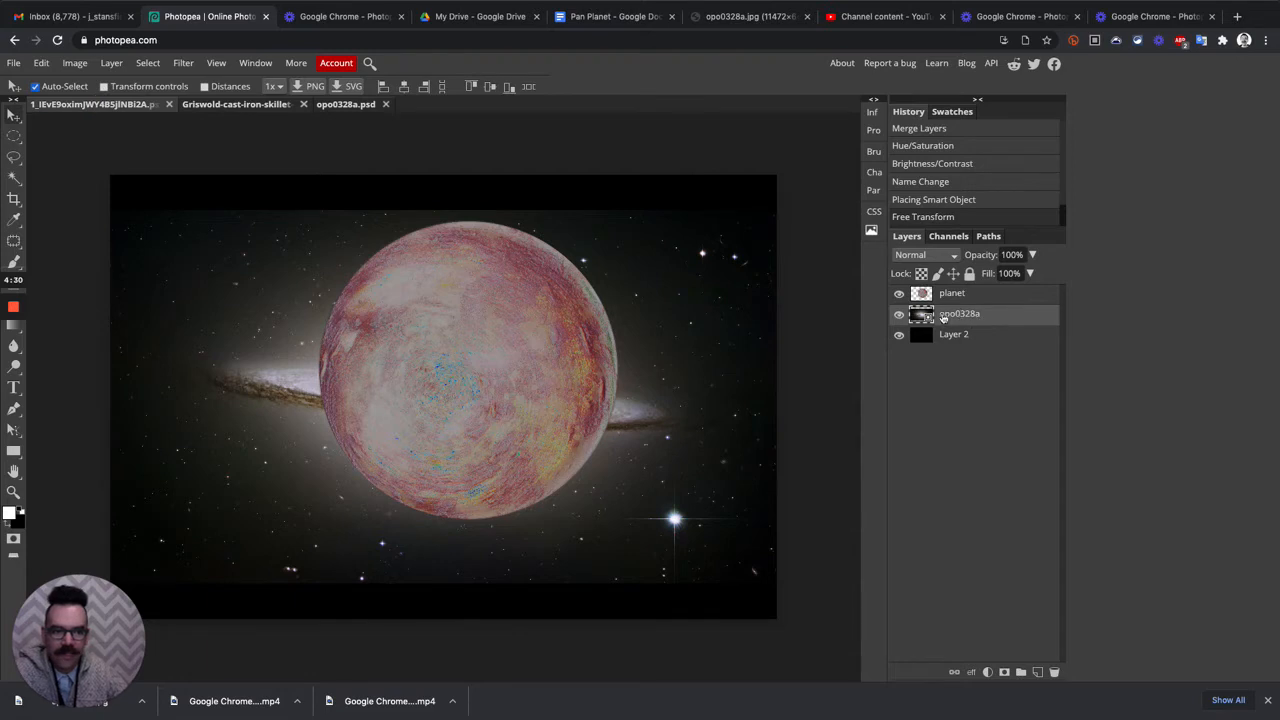
pyautogui.click(955, 182)
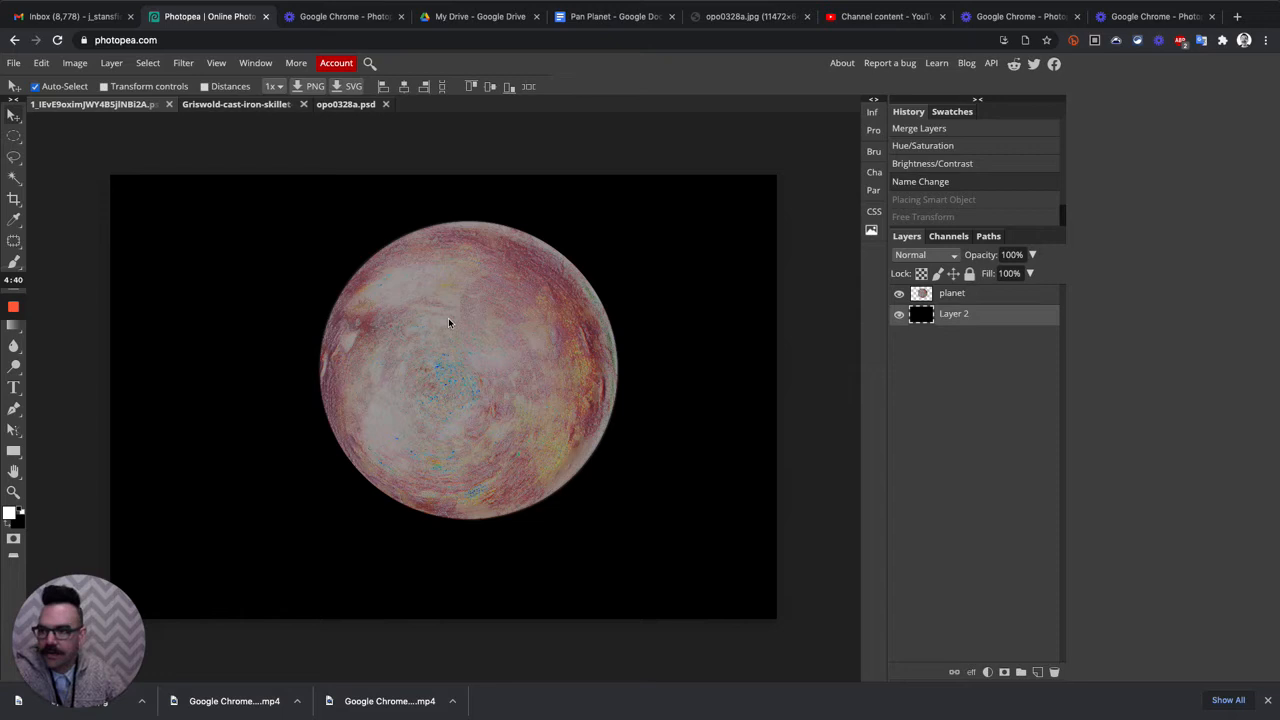
pyautogui.click(75, 63)
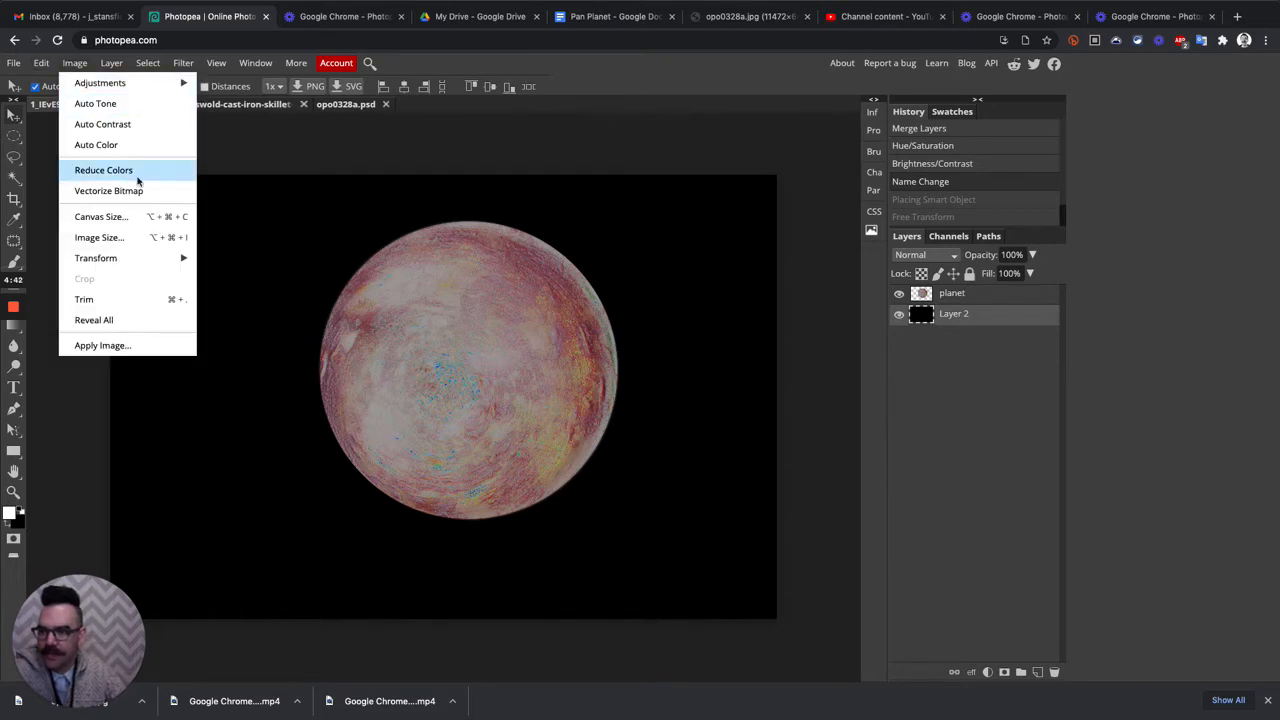
pyautogui.click(128, 237)
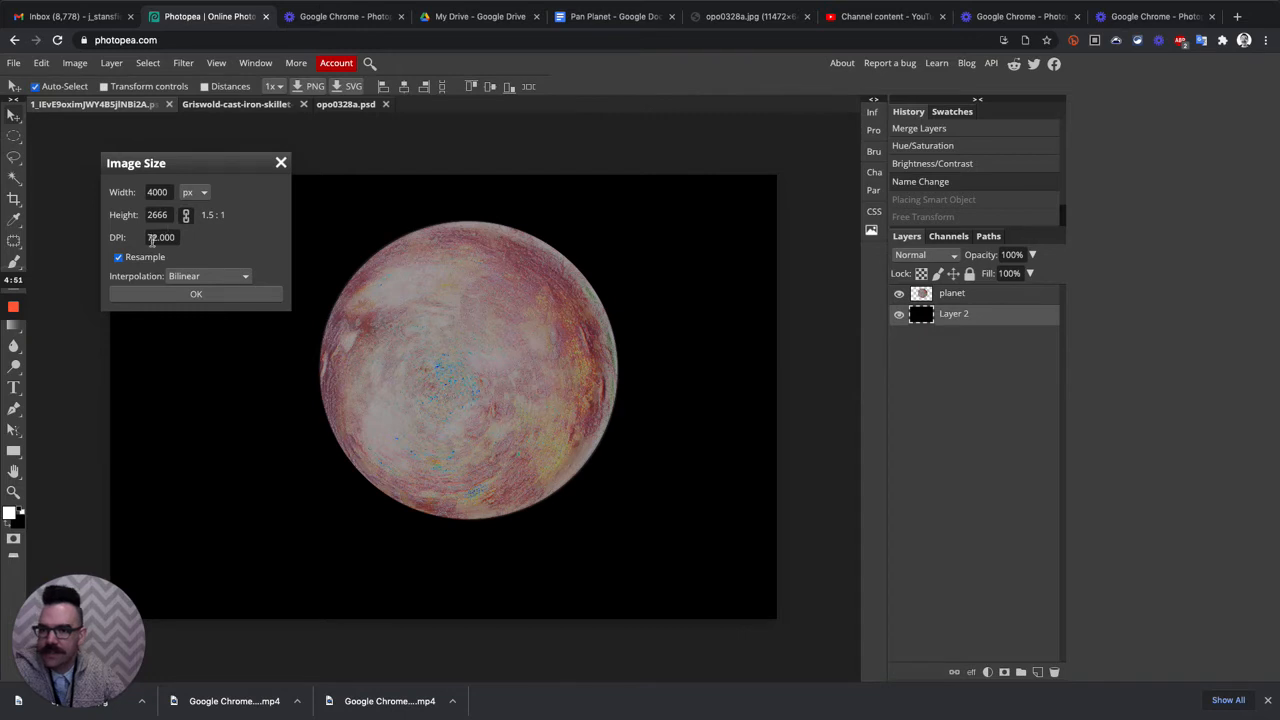
pyautogui.click(279, 164)
# - Open the image size settings of the opo0328a galaxy document and set the height to 3000 px with proportions linked
pyautogui.click(345, 105)
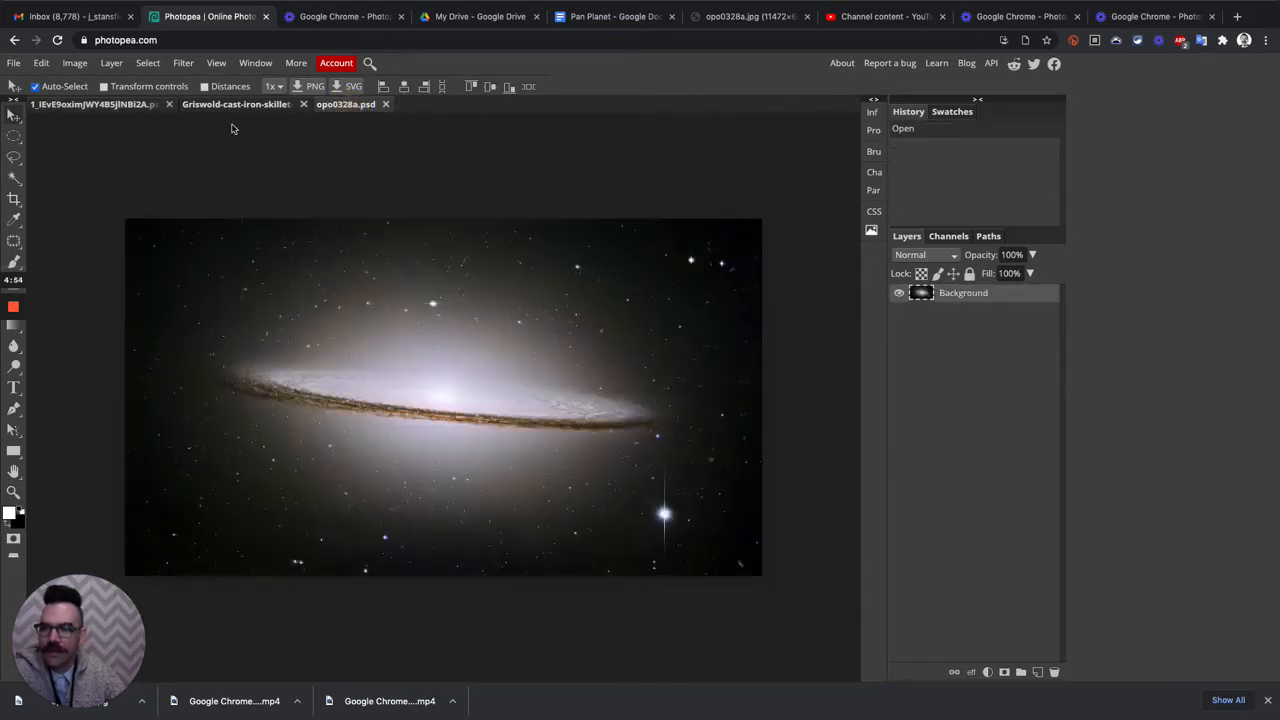
pyautogui.click(75, 63)
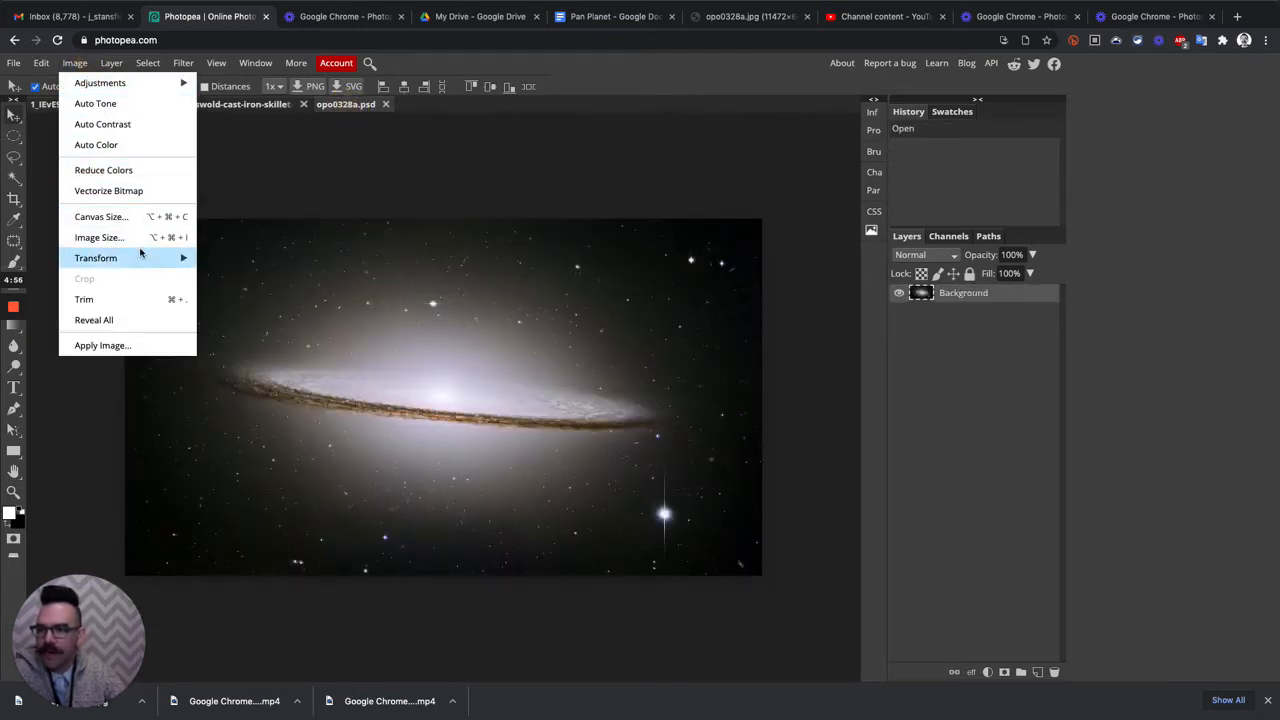
pyautogui.click(155, 237)
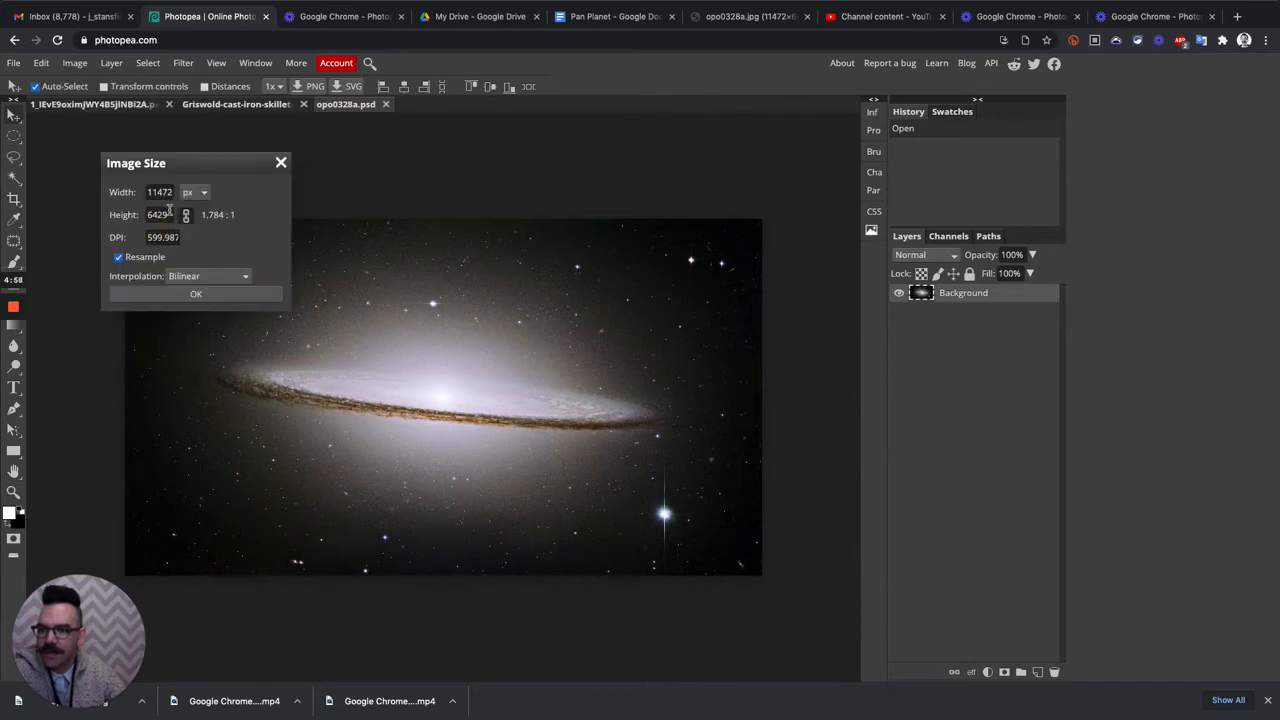
pyautogui.doubleClick(160, 215)
pyautogui.write('300')
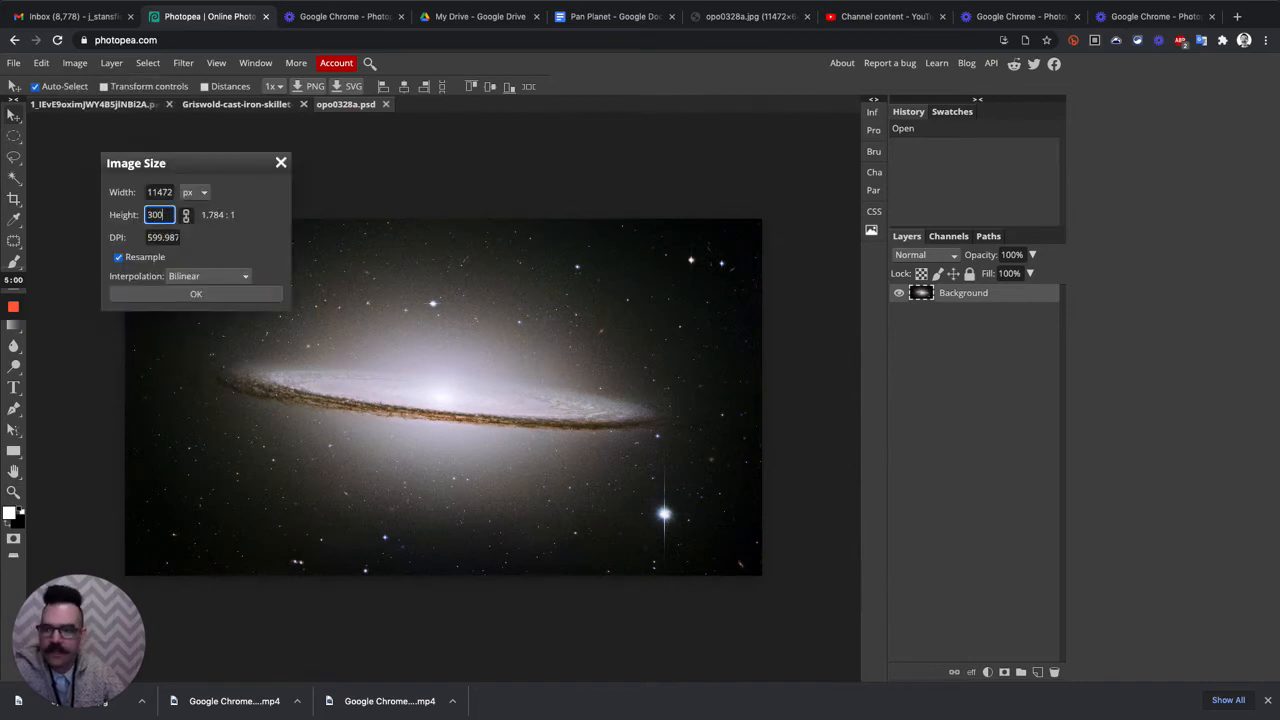
pyautogui.write('0')
pyautogui.press('Tab')
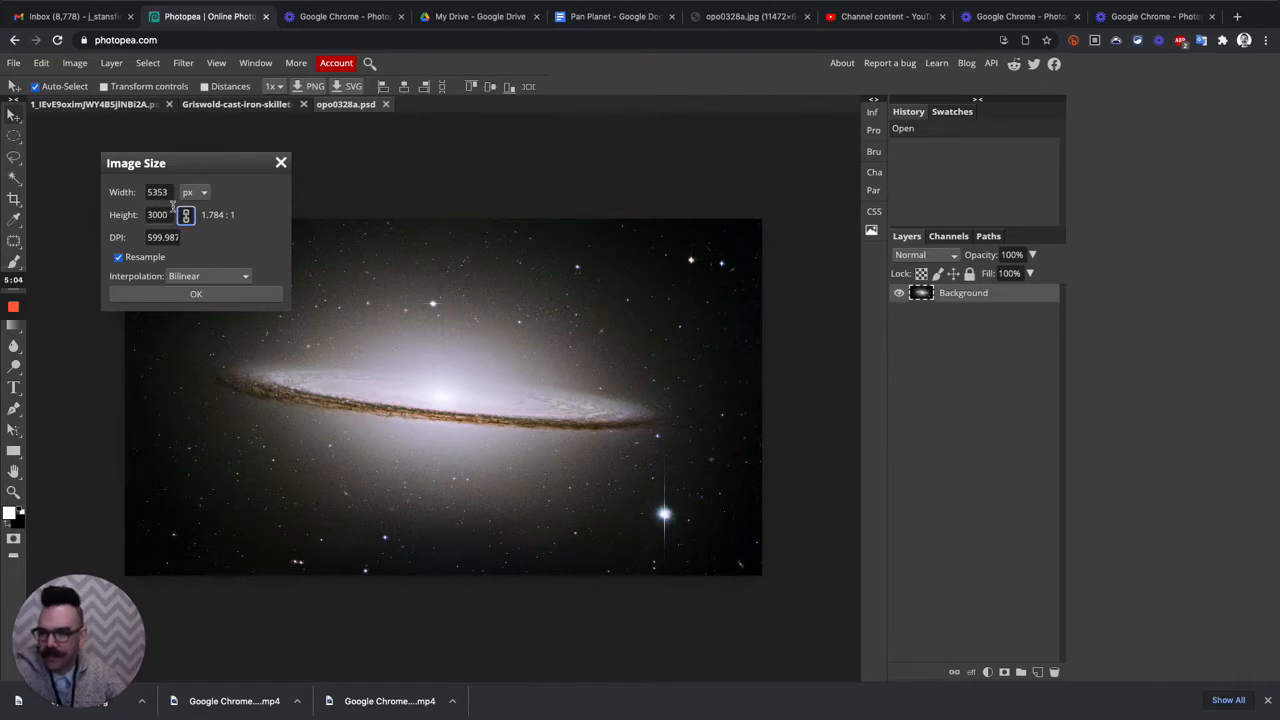
# - Set the galaxy image's resolution to 72 DPI, restore its height to 3000 px, and apply the resize
pyautogui.click(169, 237)
pyautogui.write('72')
pyautogui.press('Tab')
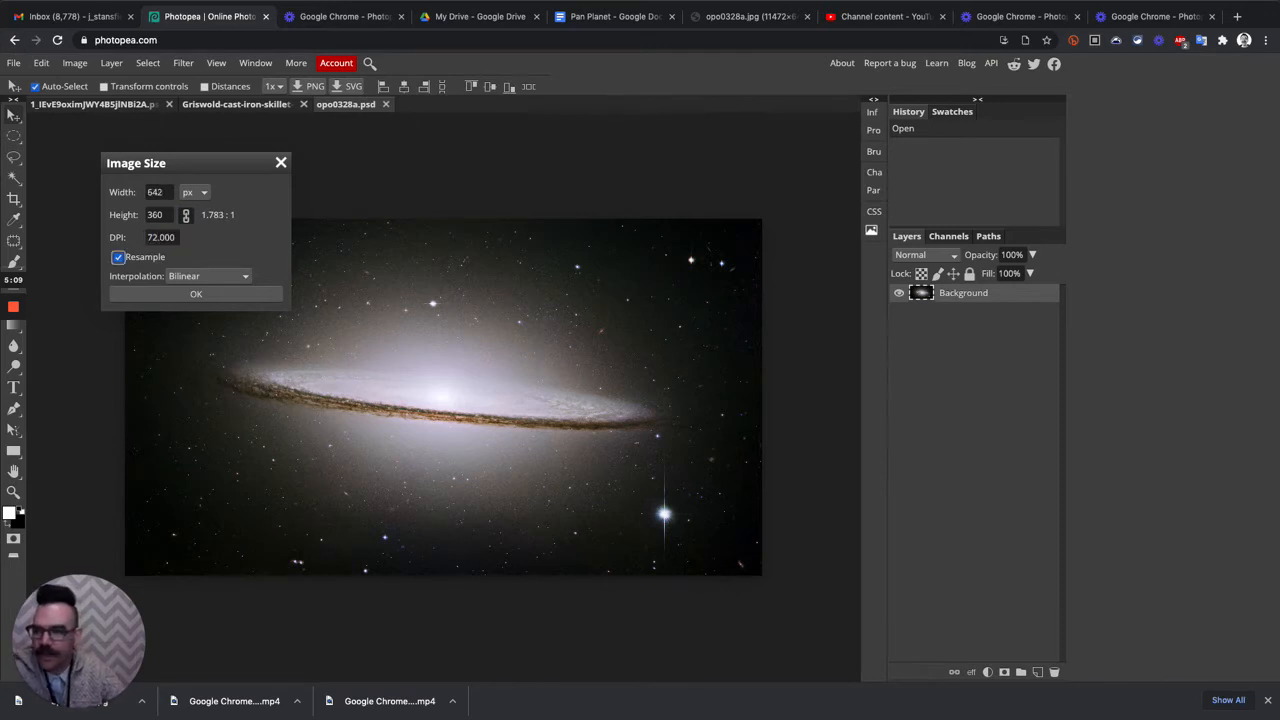
pyautogui.doubleClick(160, 215)
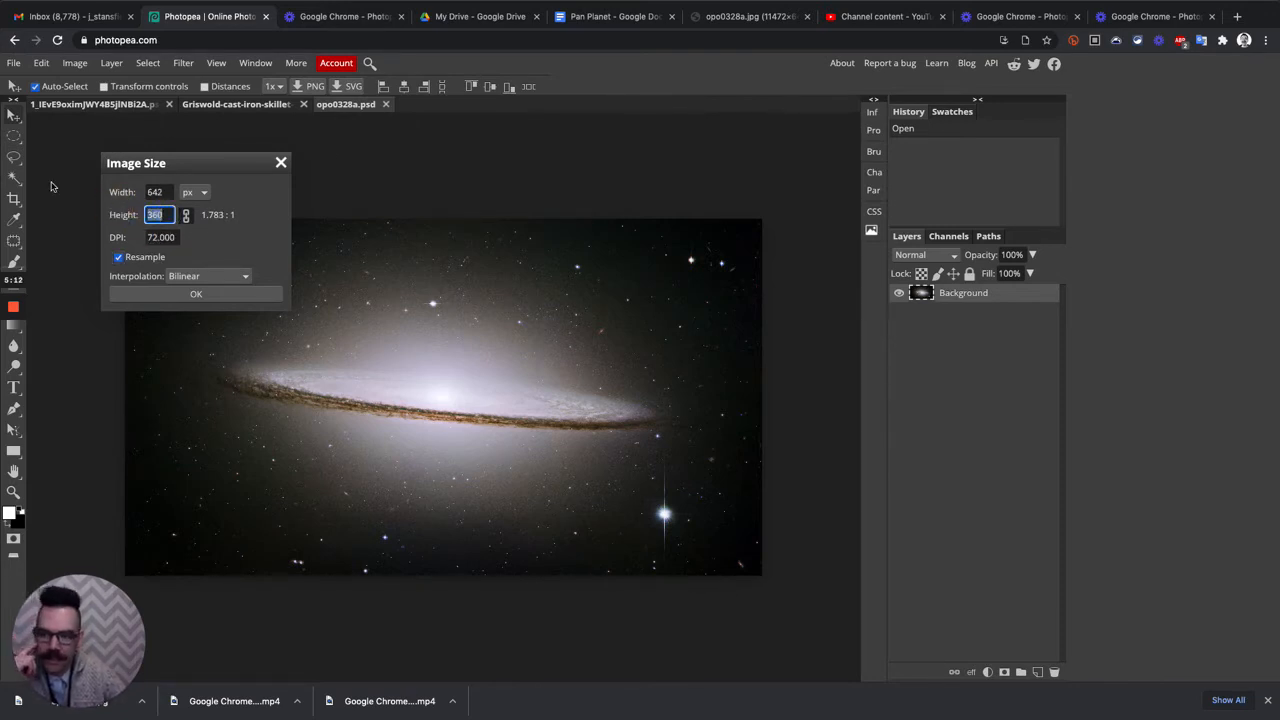
pyautogui.write('30')
pyautogui.press('Tab')
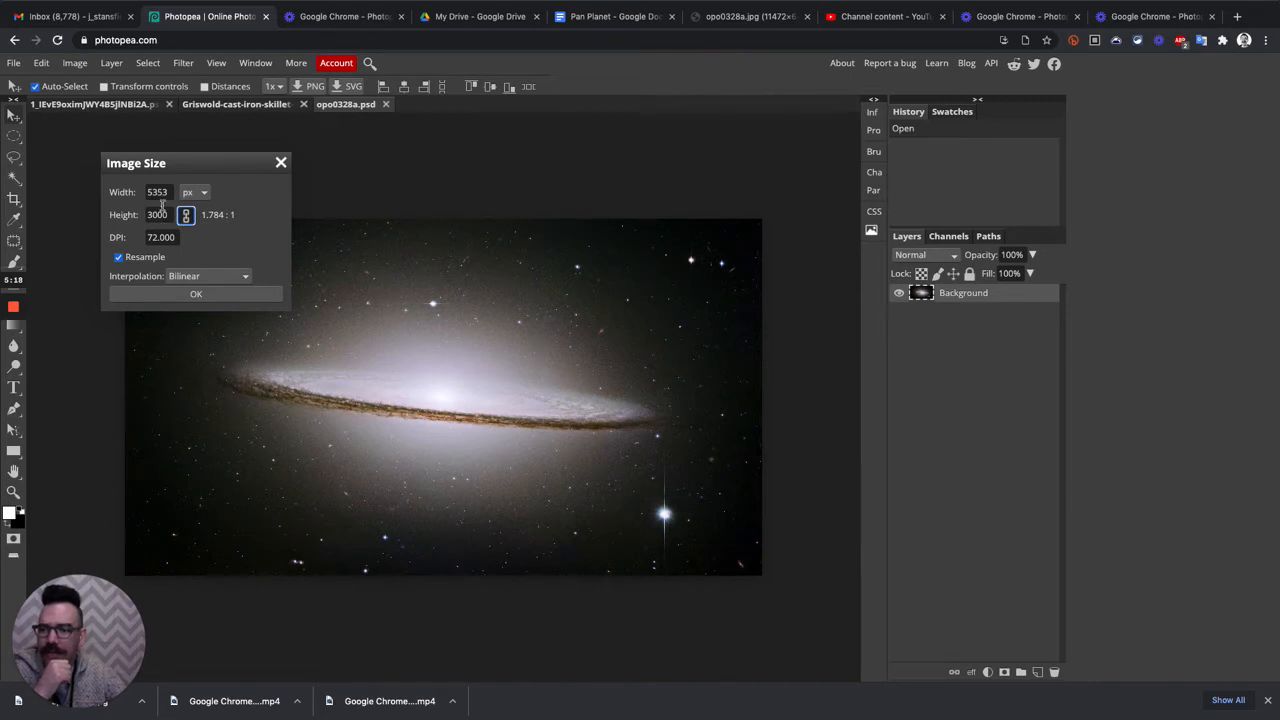
pyautogui.click(200, 294)
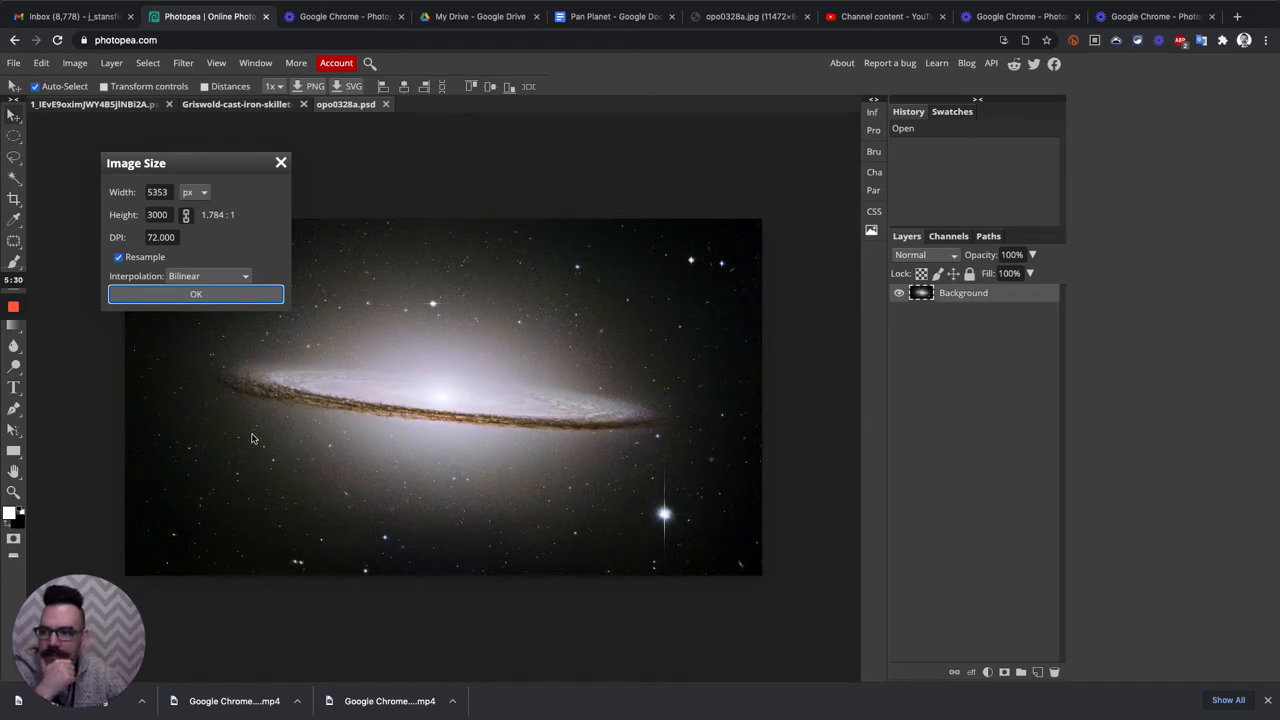
# - Export the resized galaxy as a JPG at maximum quality and save it as opo0328a (1).jpg in the demos folder
pyautogui.moveTo(18, 345)
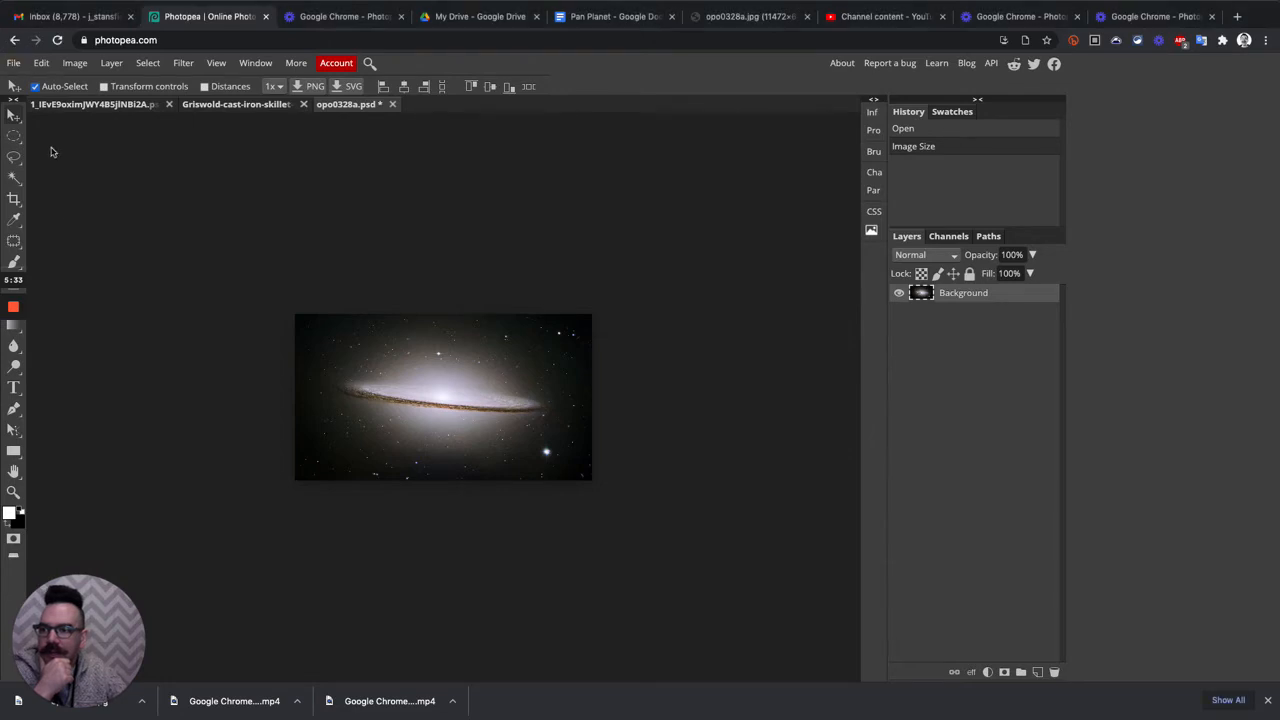
pyautogui.click(14, 63)
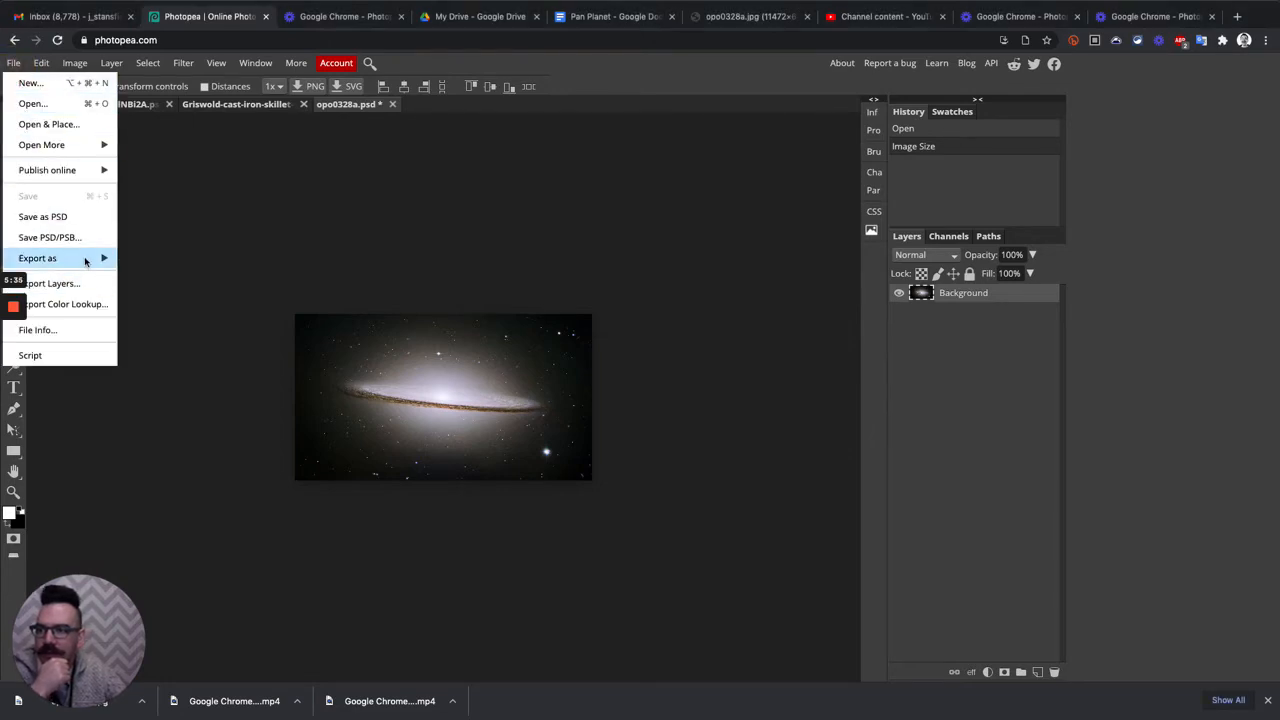
pyautogui.moveTo(85, 261)
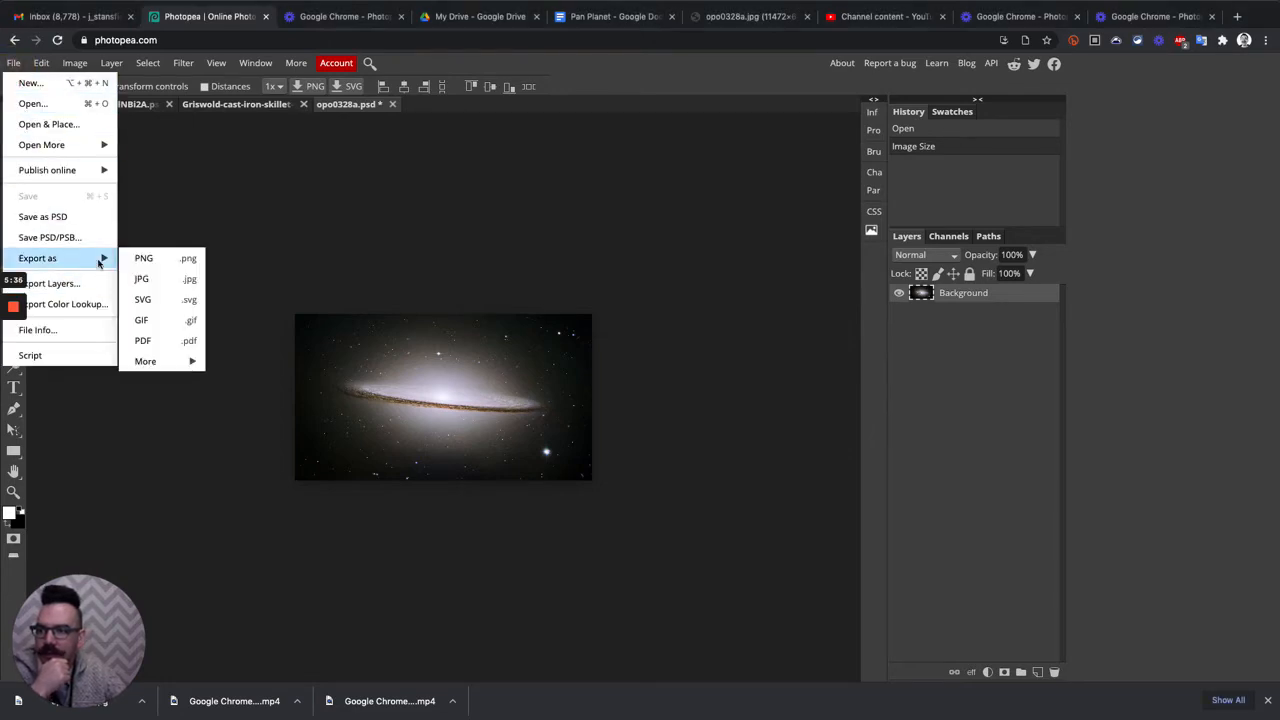
pyautogui.click(161, 290)
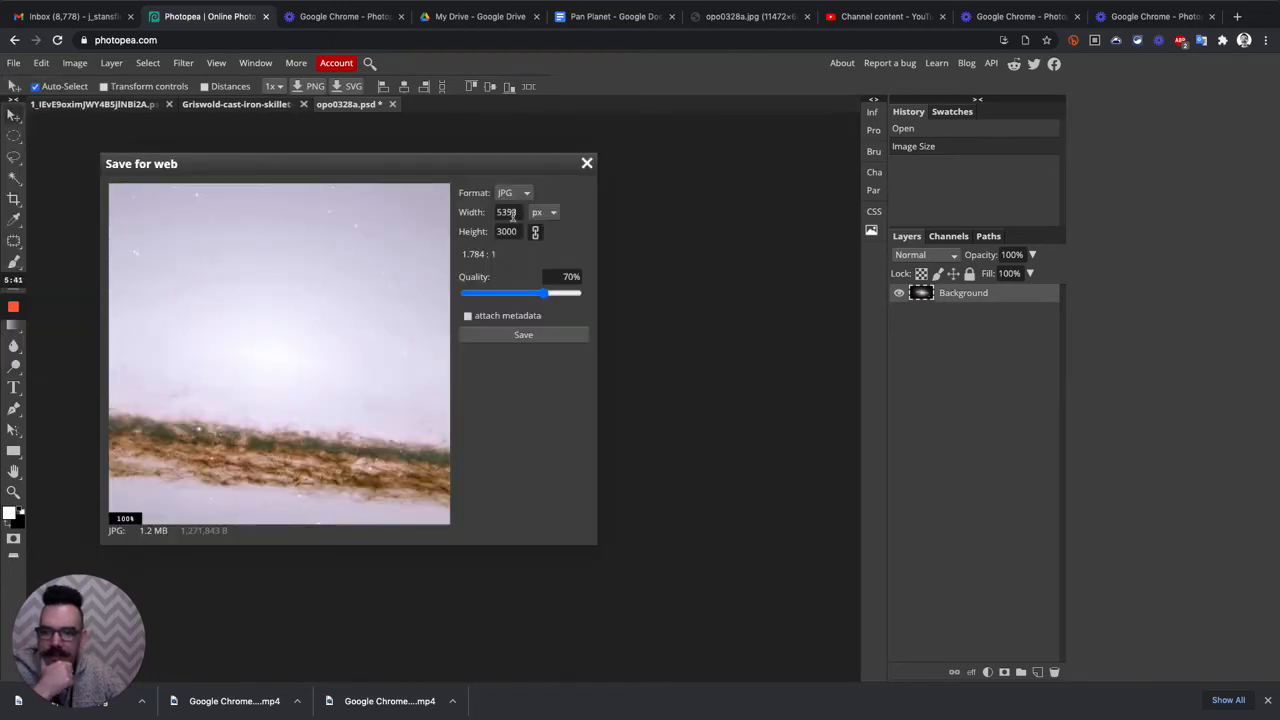
pyautogui.moveTo(544, 293); pyautogui.dragTo(588, 294)
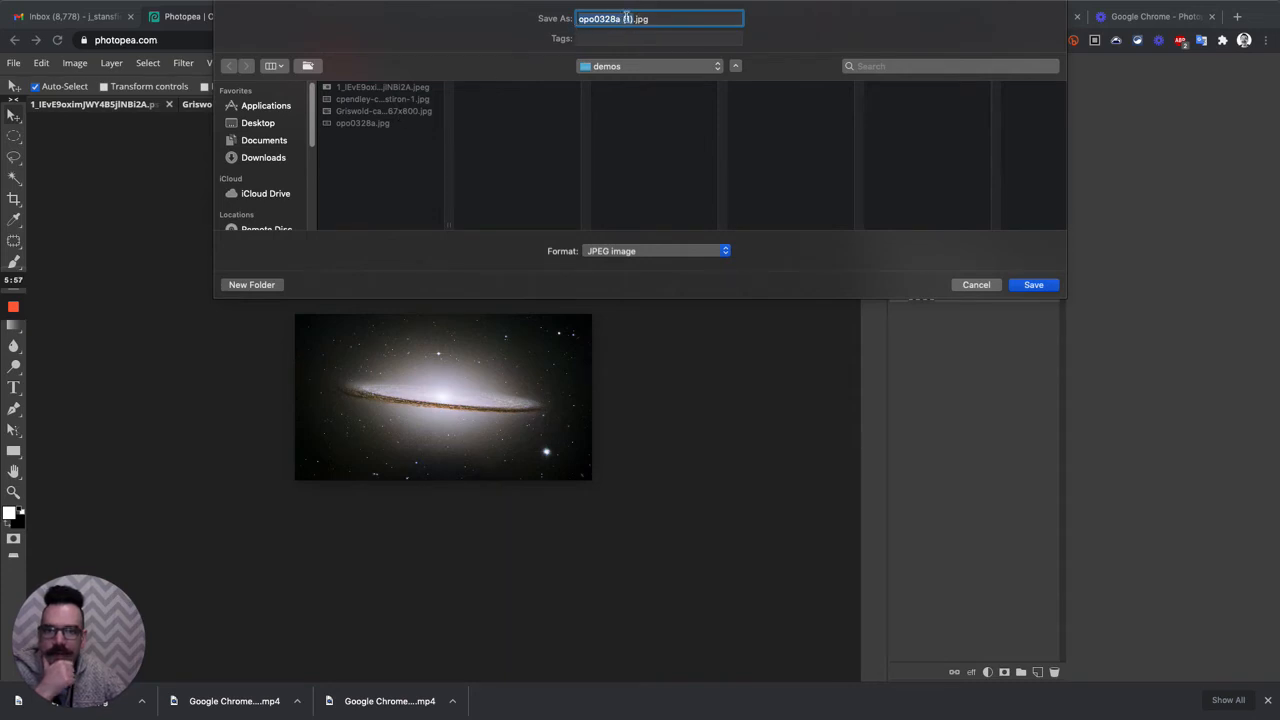
pyautogui.click(1034, 285)
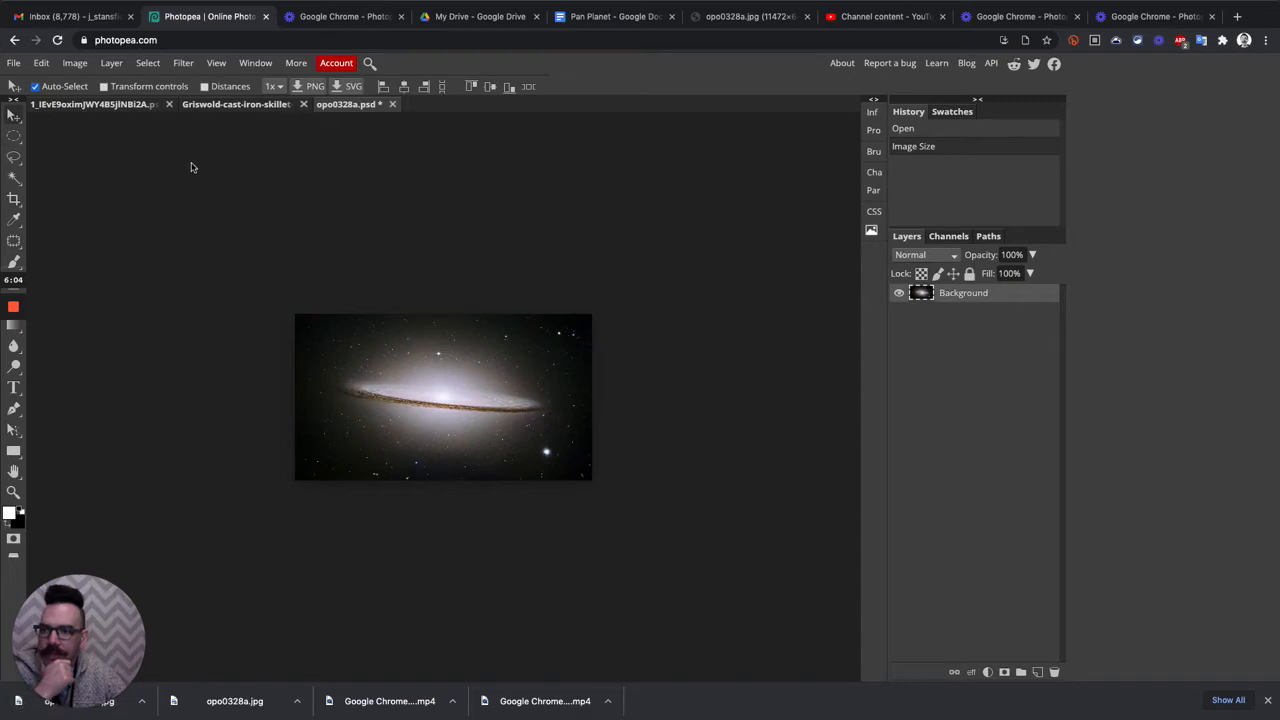
# - Place opo0328a (1).jpg from the demos folder into the planet document as a layer between the planet and the black background
pyautogui.click(118, 105)
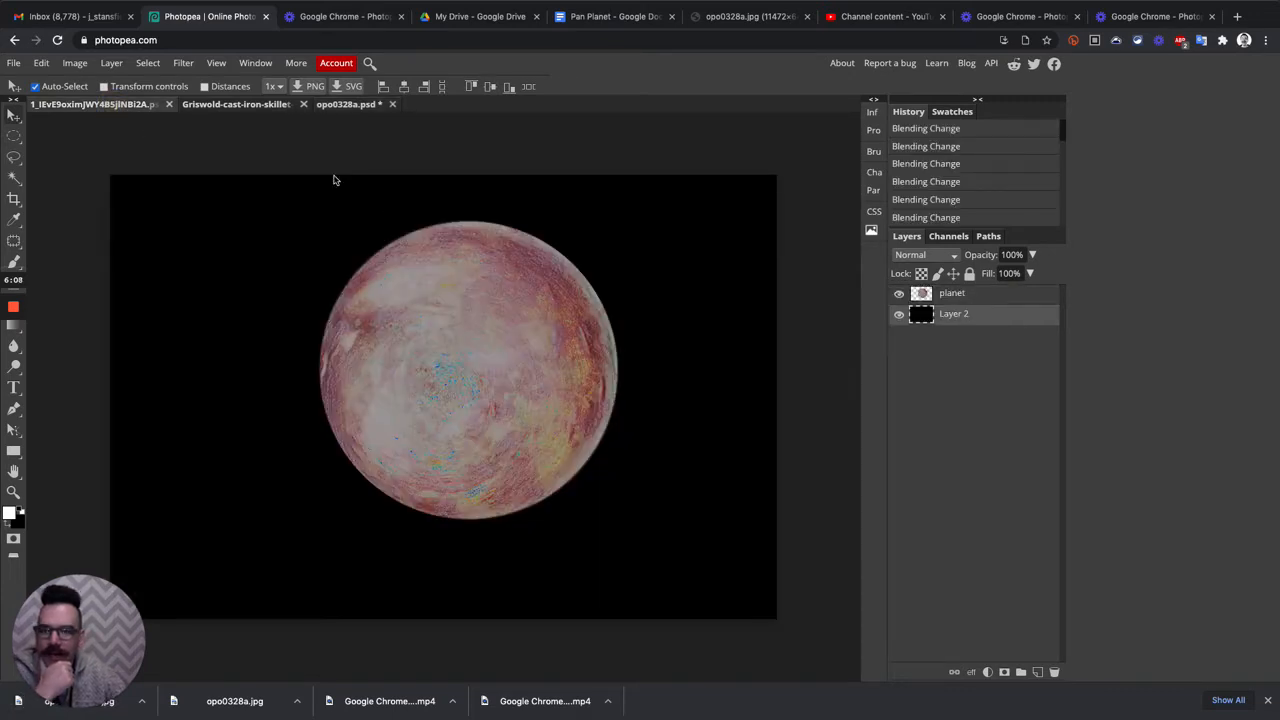
pyautogui.click(14, 63)
pyautogui.click(53, 125)
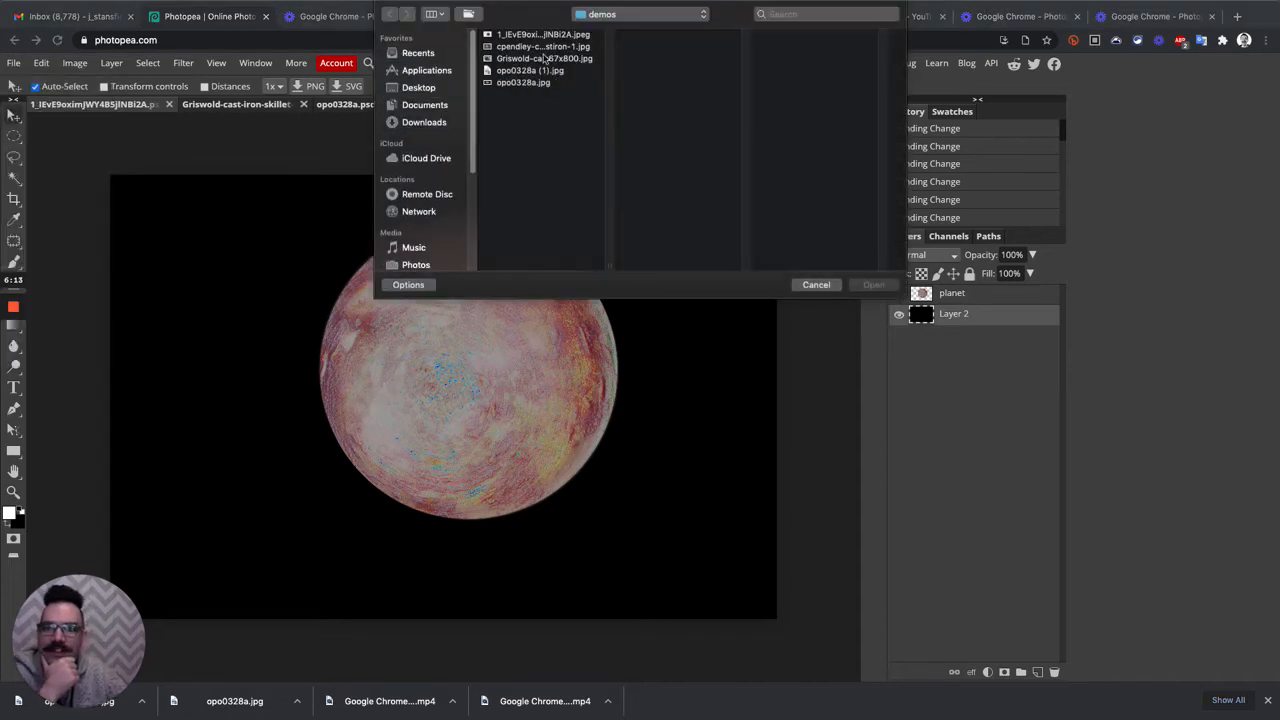
pyautogui.click(541, 70)
pyautogui.click(873, 284)
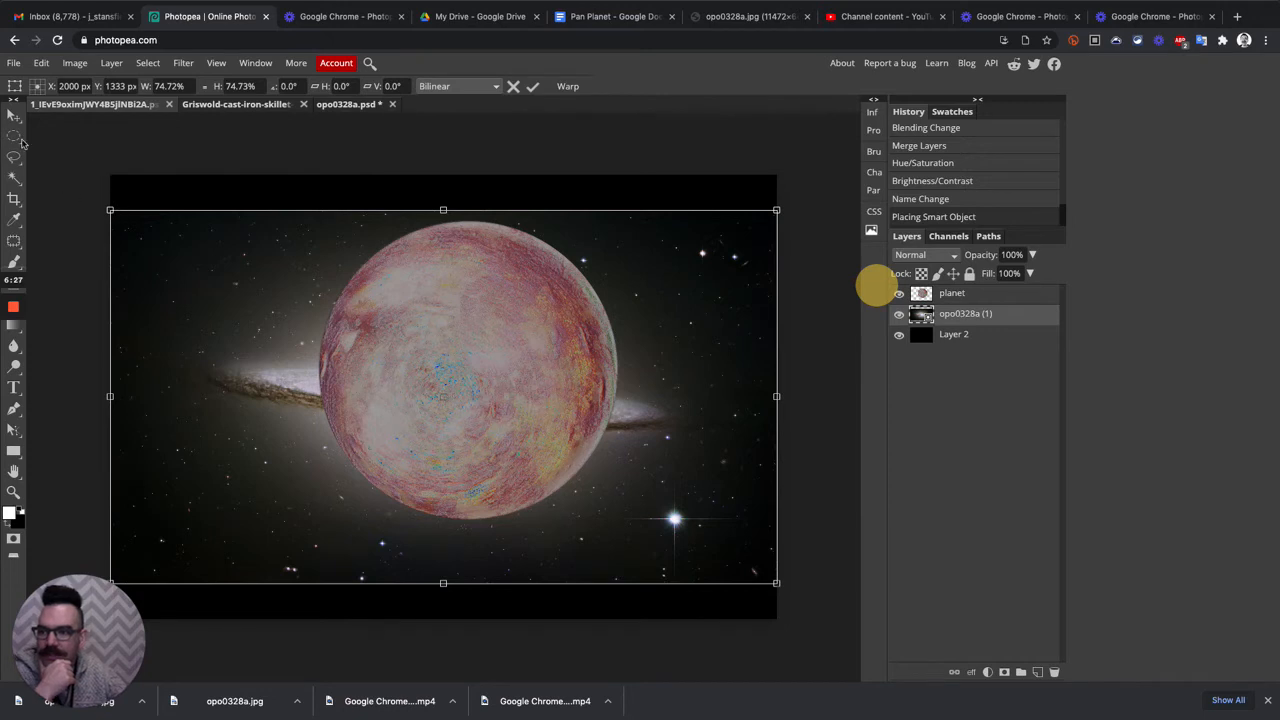
# - Stretch the placed galaxy past the canvas edges to about 81% width and 92% height, and apply the transform
pyautogui.moveTo(109, 210); pyautogui.dragTo(72, 169)
pyautogui.moveTo(777, 583); pyautogui.dragTo(795, 627)
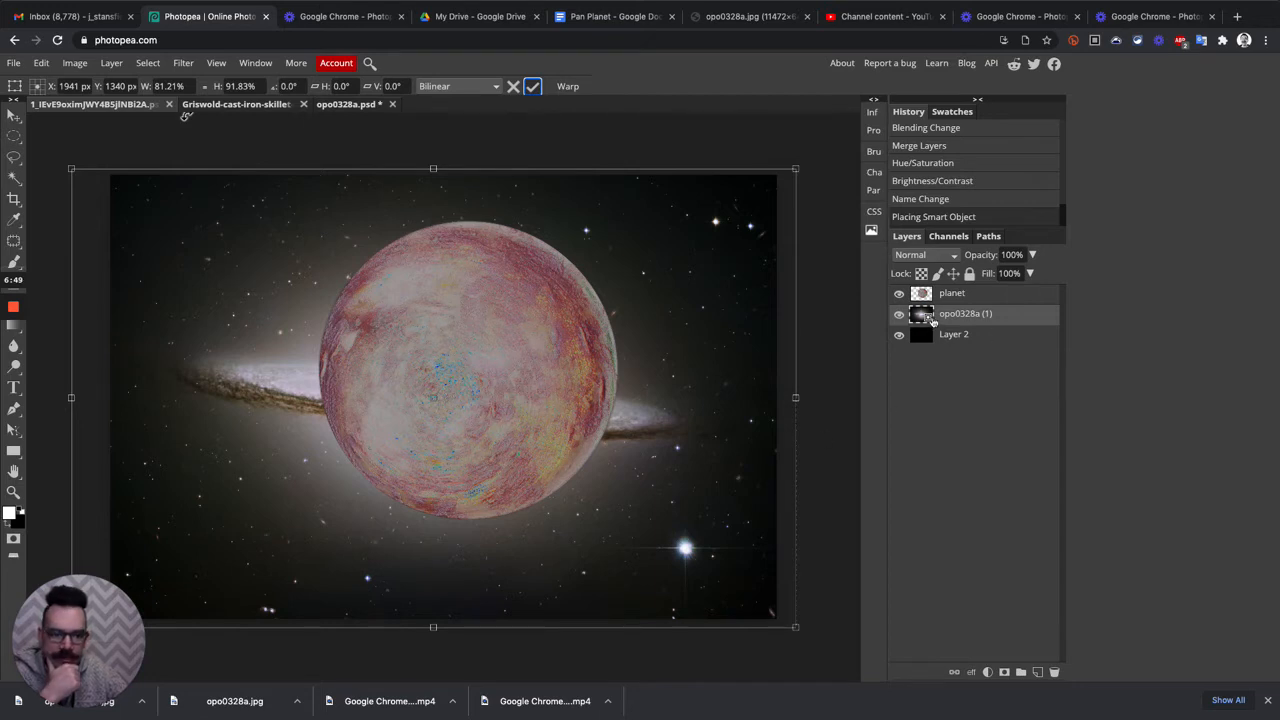
pyautogui.press('Return')
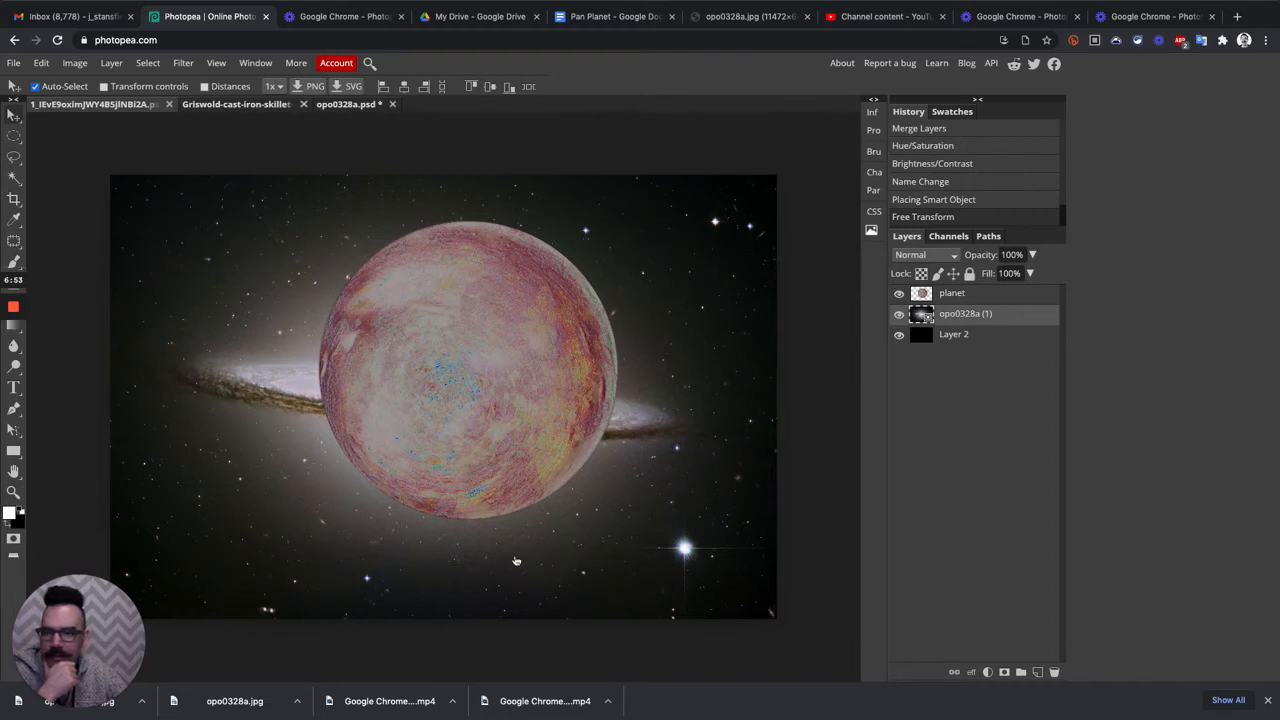
# - Move the planet slightly down and to the left so it sits over the centre of the galaxy
pyautogui.click(934, 298)
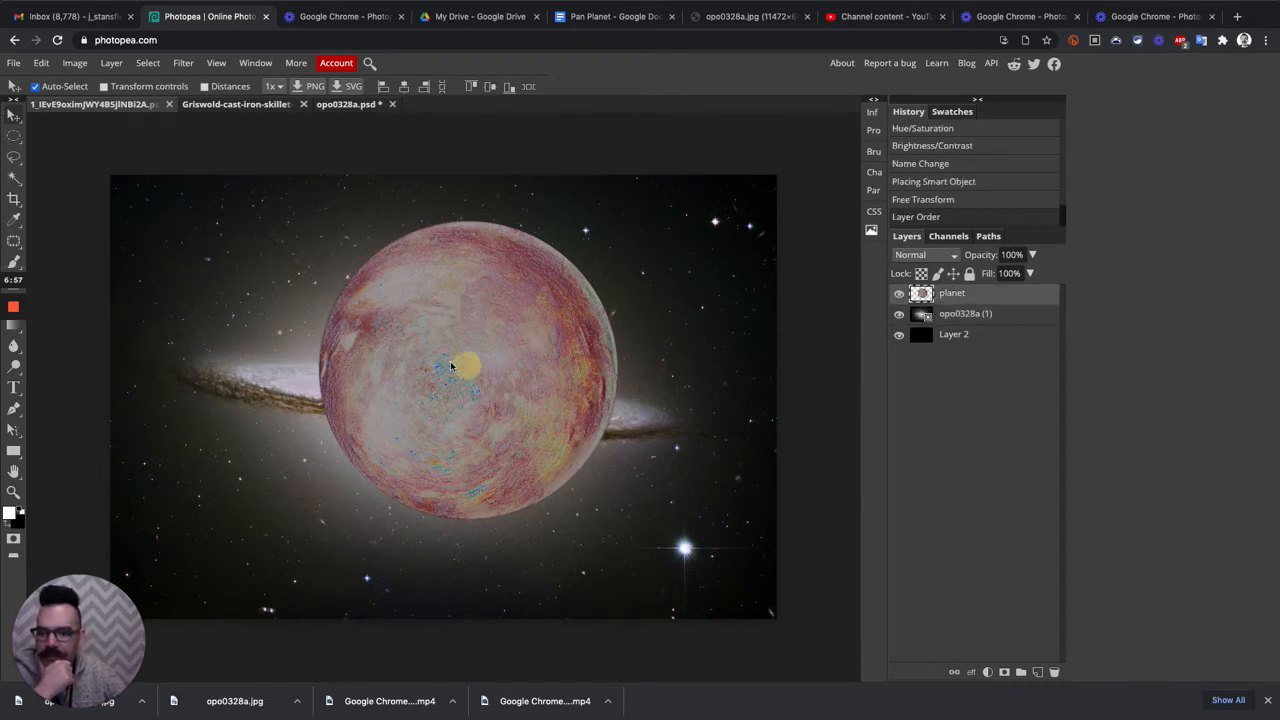
pyautogui.moveTo(450, 366); pyautogui.dragTo(430, 388)
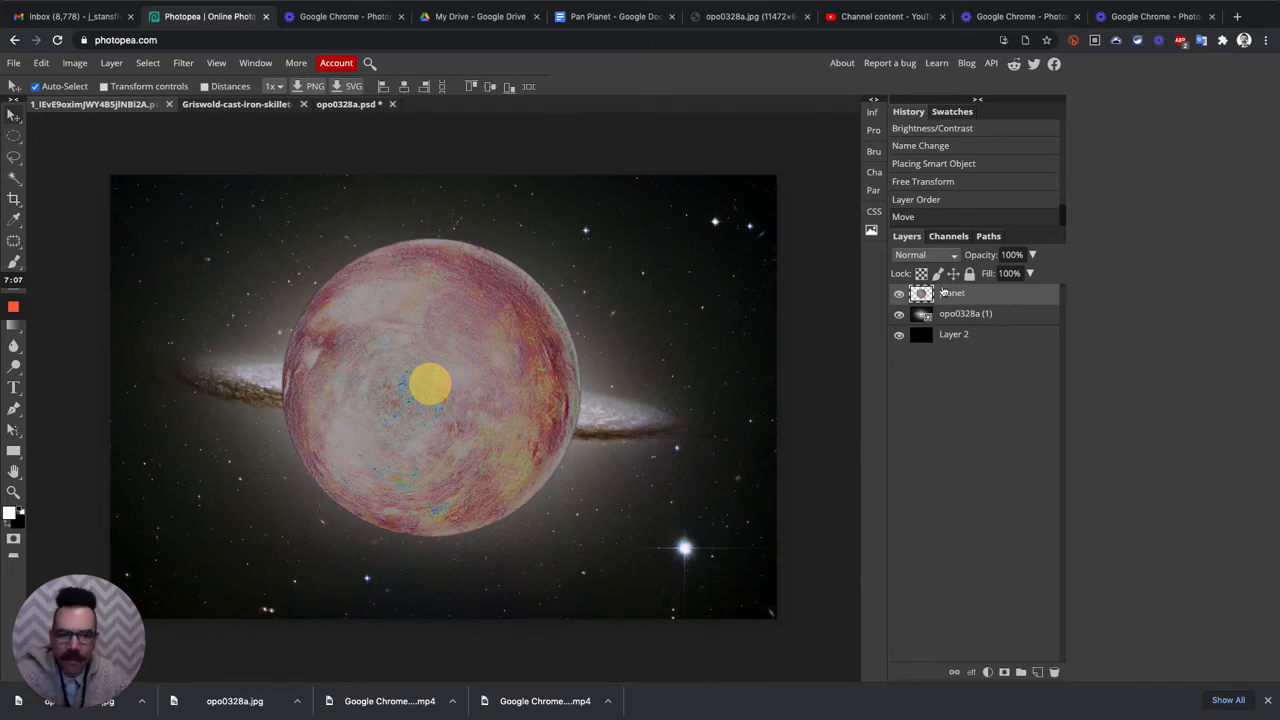
# - Move the opo0328a (1) galaxy layer above the planet layer and set its blend mode to Dissolve
pyautogui.moveTo(994, 319); pyautogui.dragTo(971, 282)
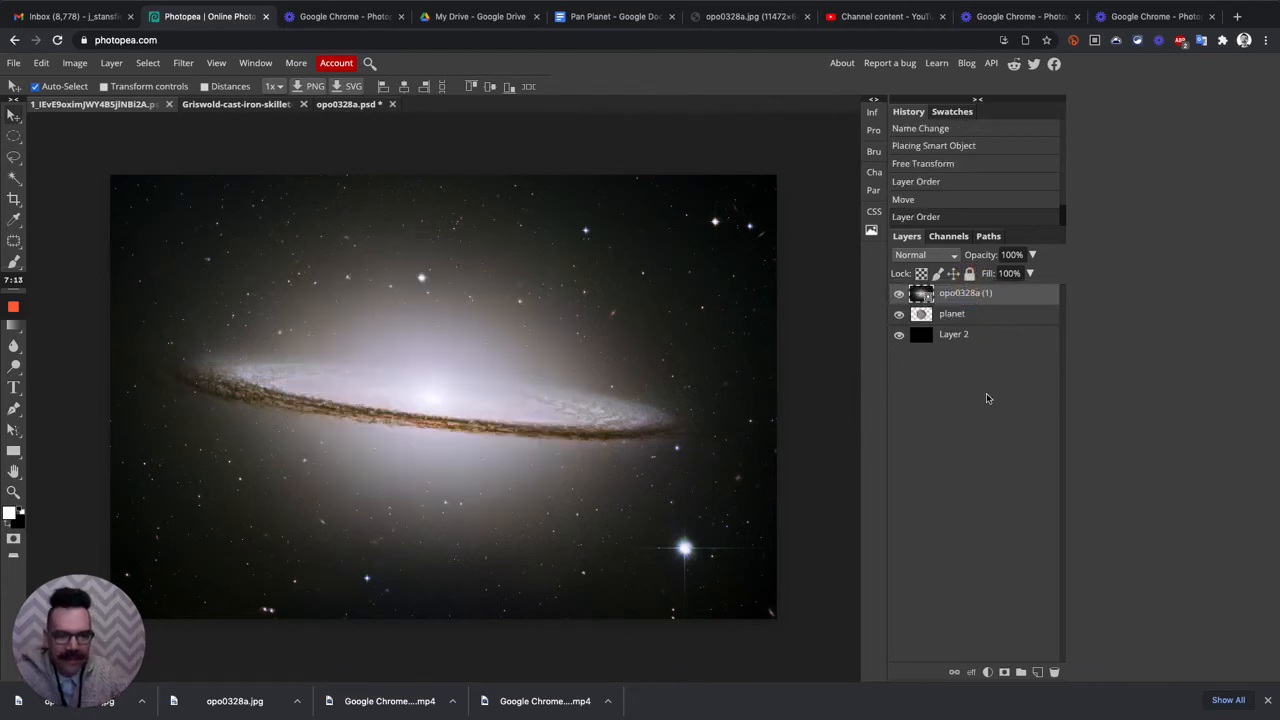
pyautogui.click(935, 257)
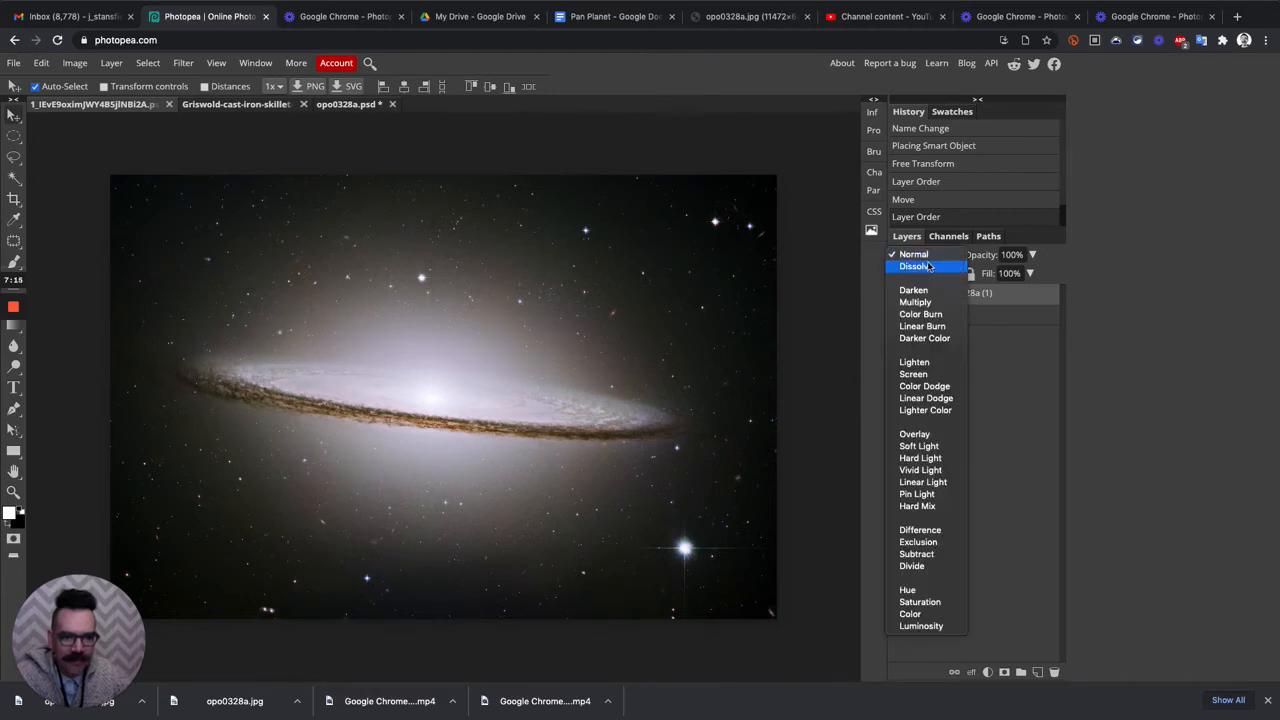
pyautogui.click(929, 267)
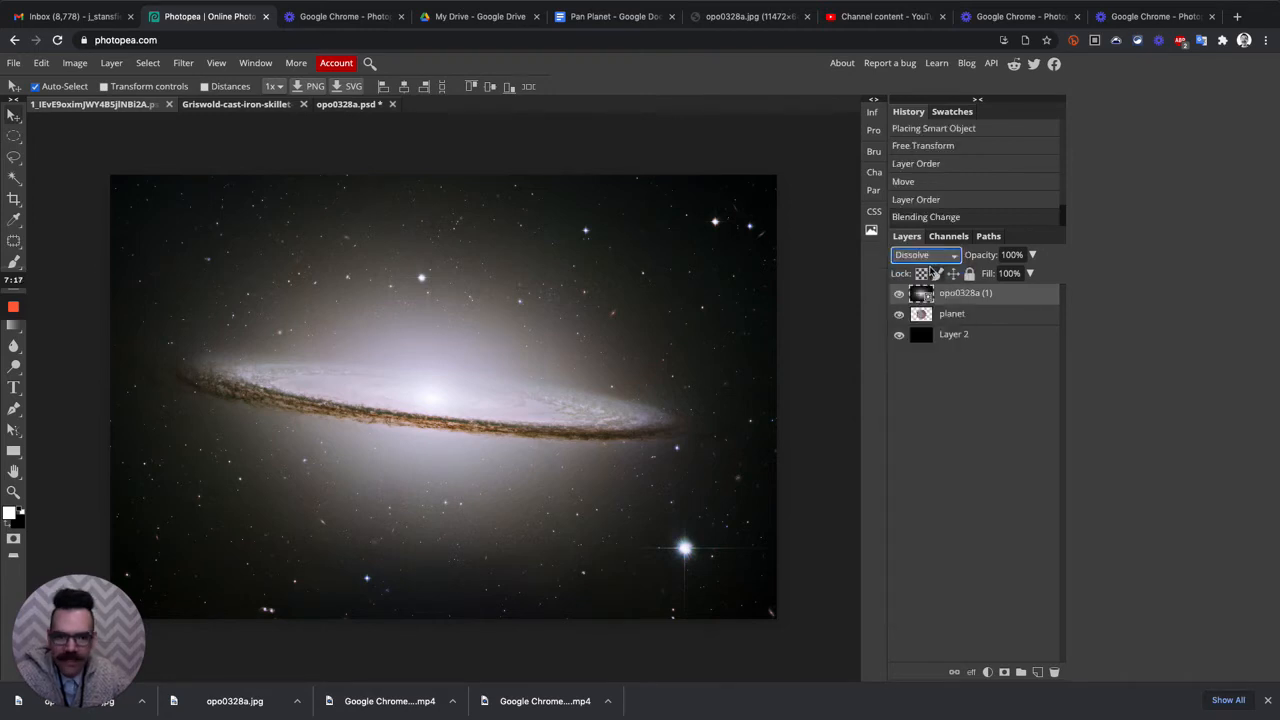
# - Try the Darken, Multiply and Lighten blend modes on the galaxy layer over the planet
pyautogui.click(940, 257)
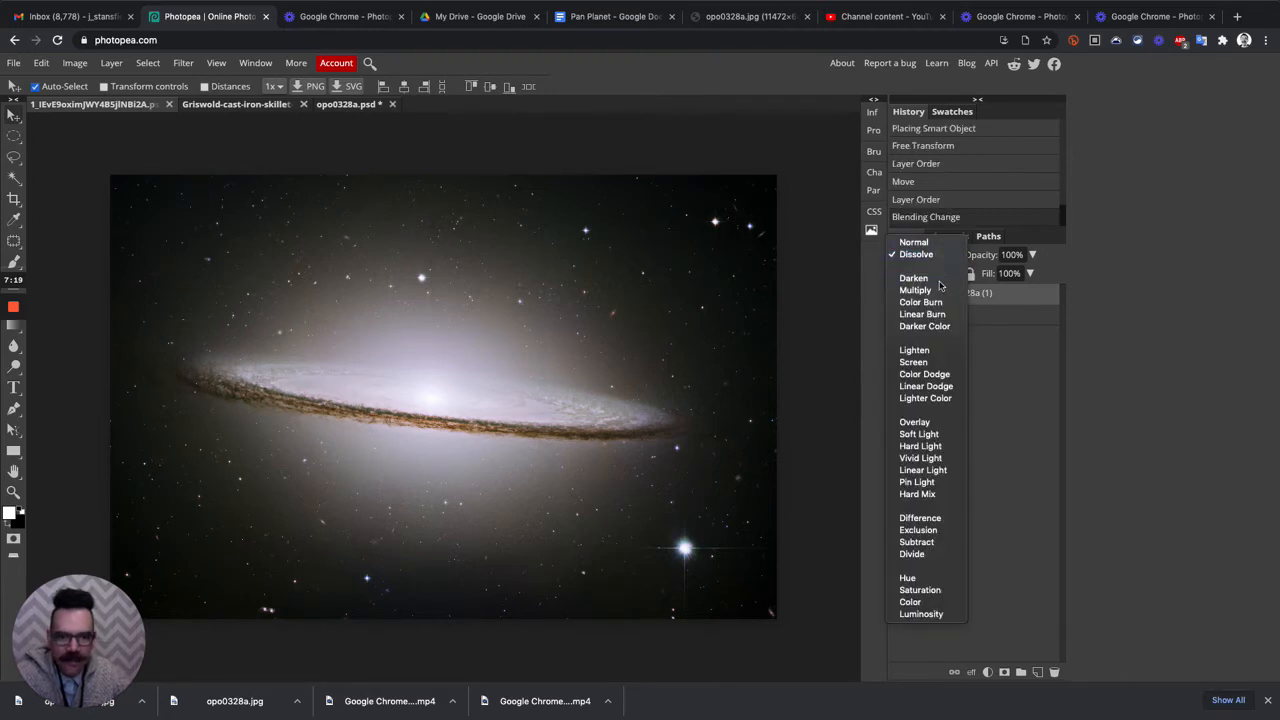
pyautogui.click(937, 280)
pyautogui.click(932, 257)
pyautogui.click(931, 265)
pyautogui.click(933, 257)
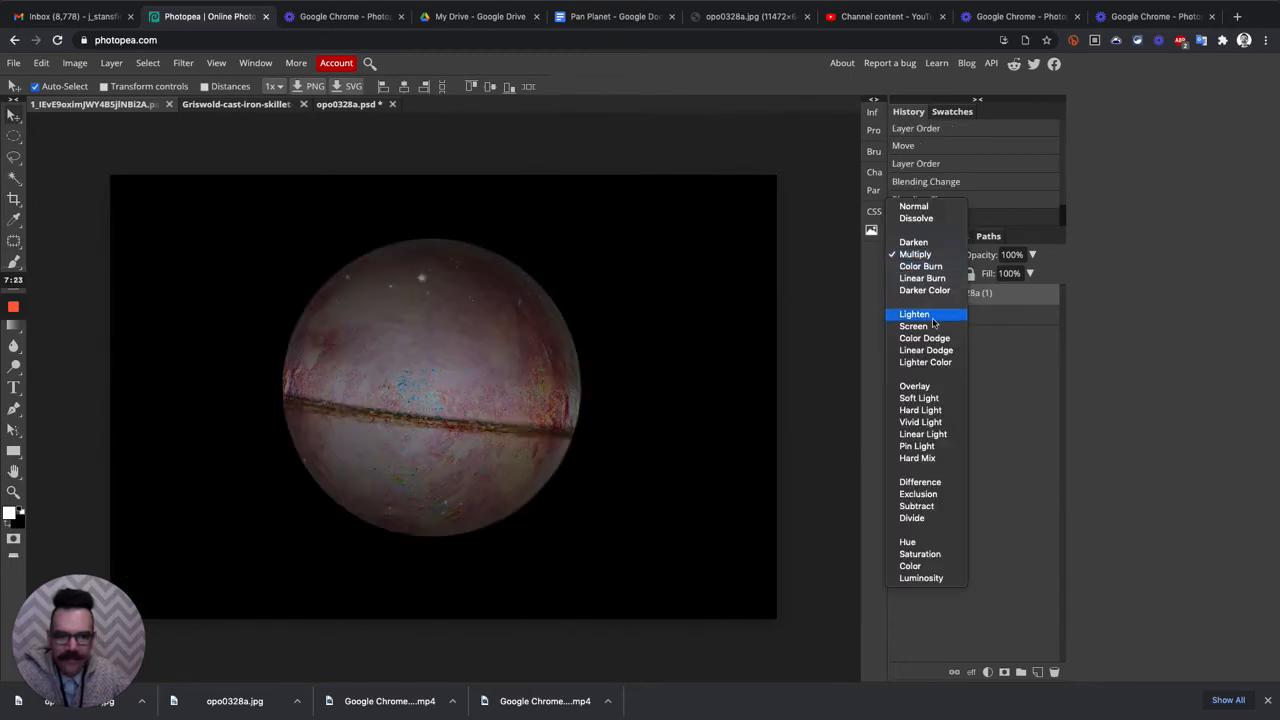
pyautogui.click(928, 313)
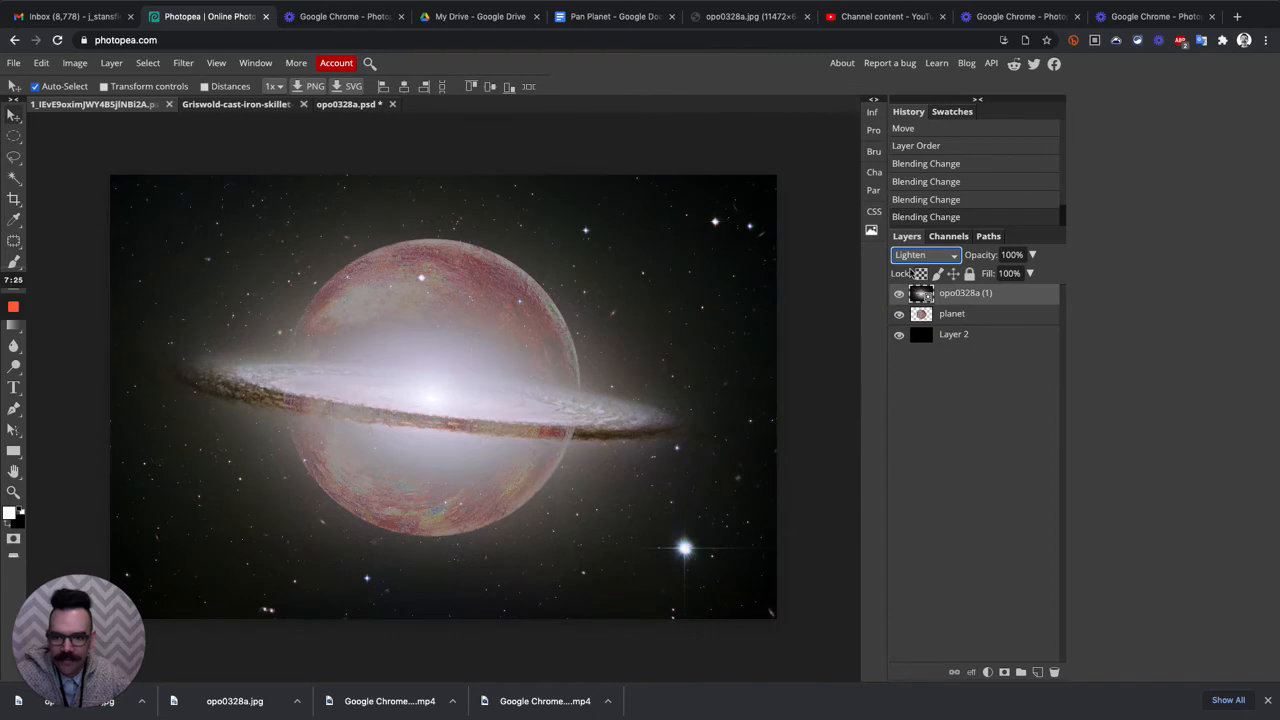
# - Try the Screen, Color Dodge, Linear Dodge and Lighter Color blend modes on the galaxy layer
pyautogui.click(940, 258)
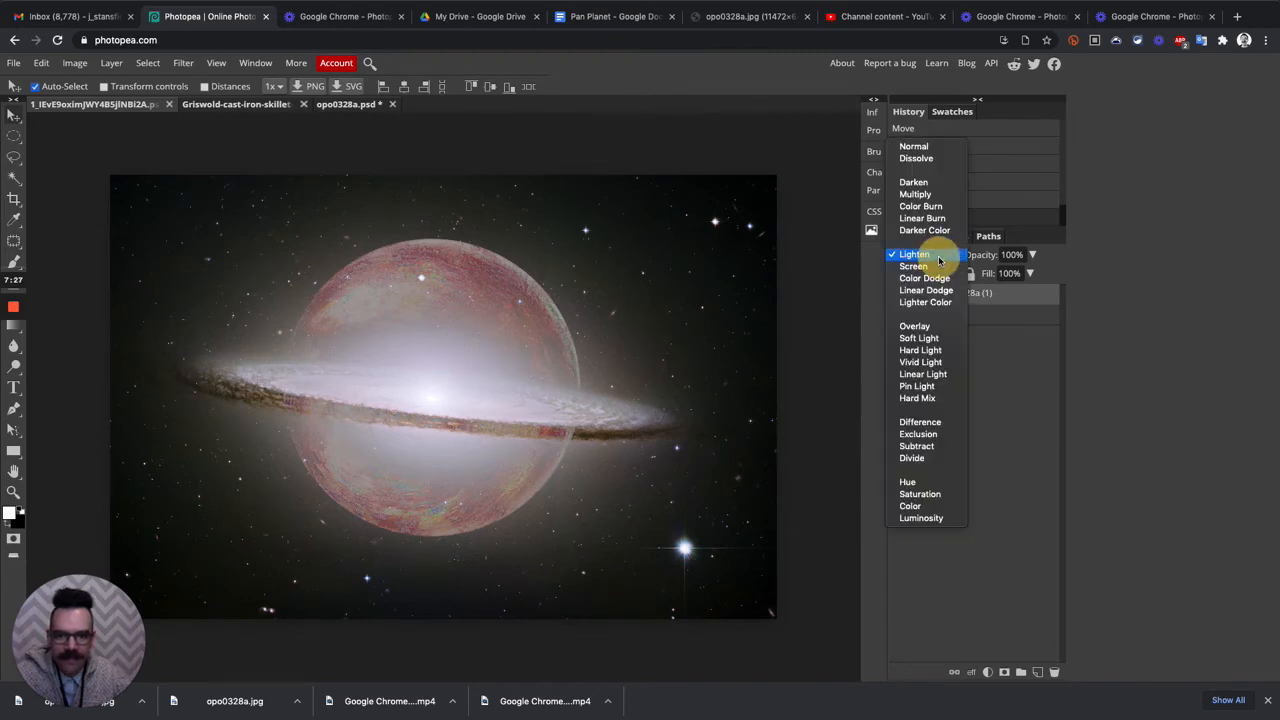
pyautogui.click(934, 267)
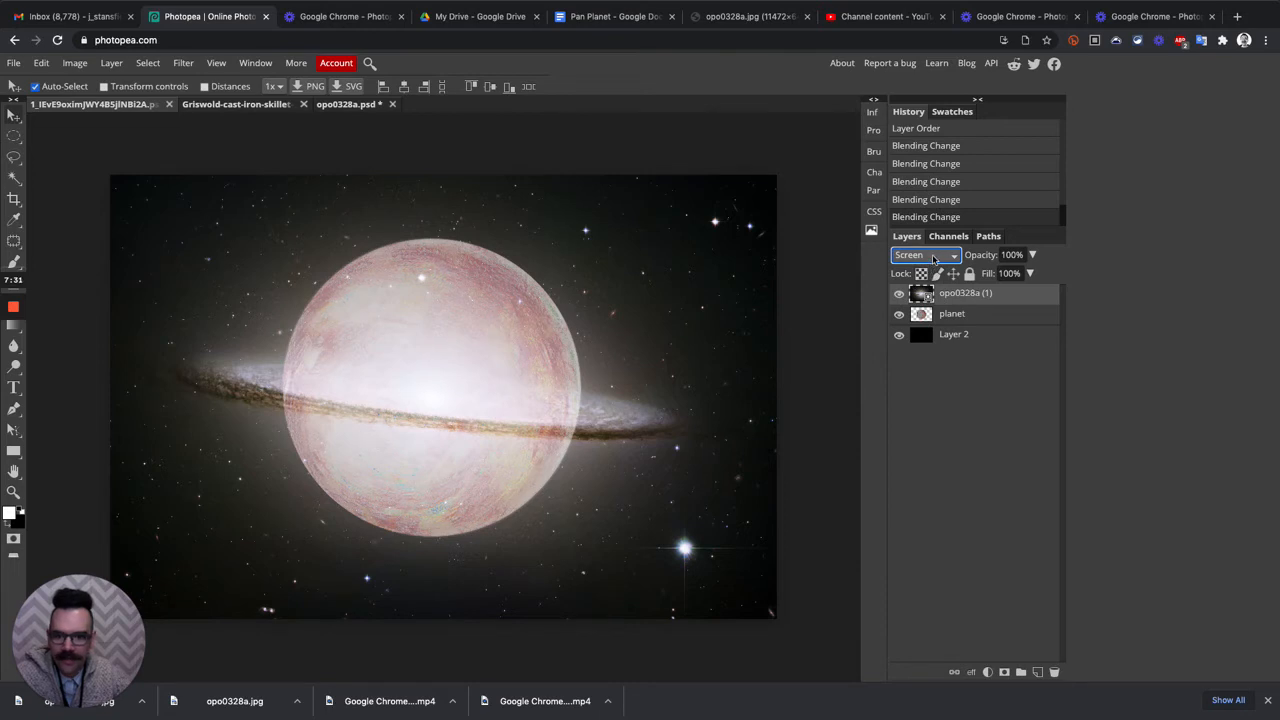
pyautogui.click(933, 258)
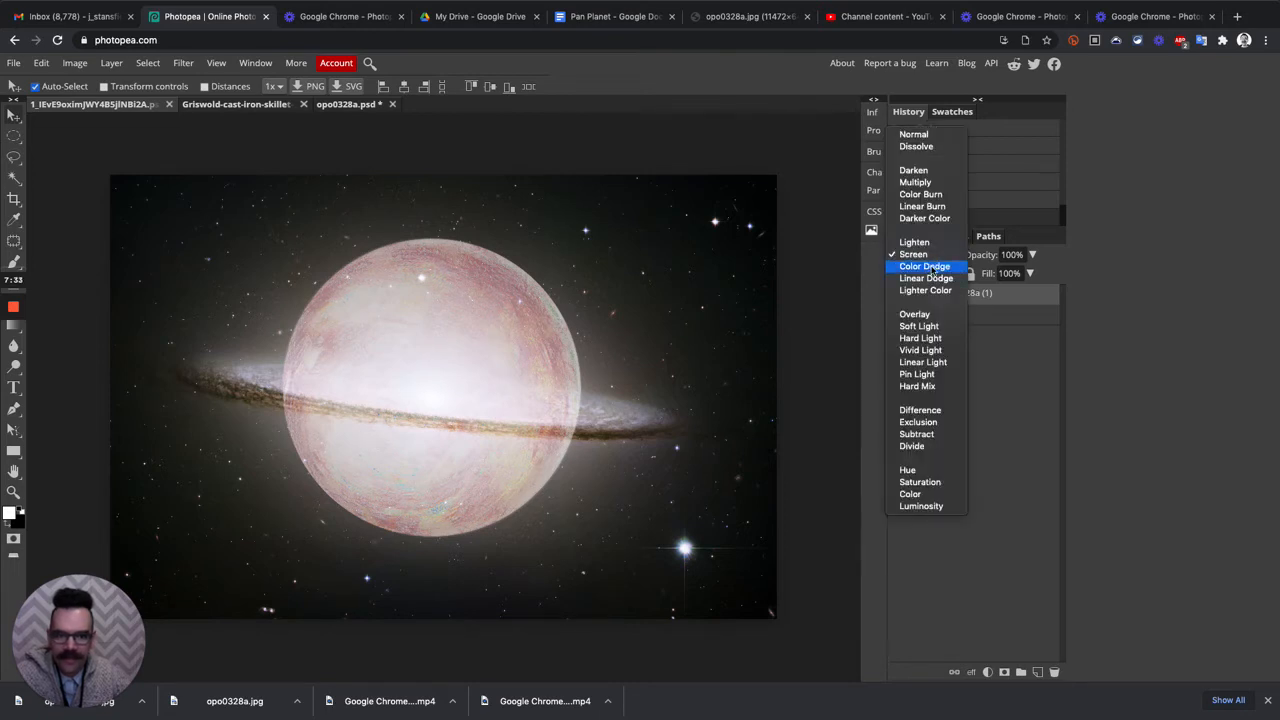
pyautogui.click(930, 267)
pyautogui.click(933, 258)
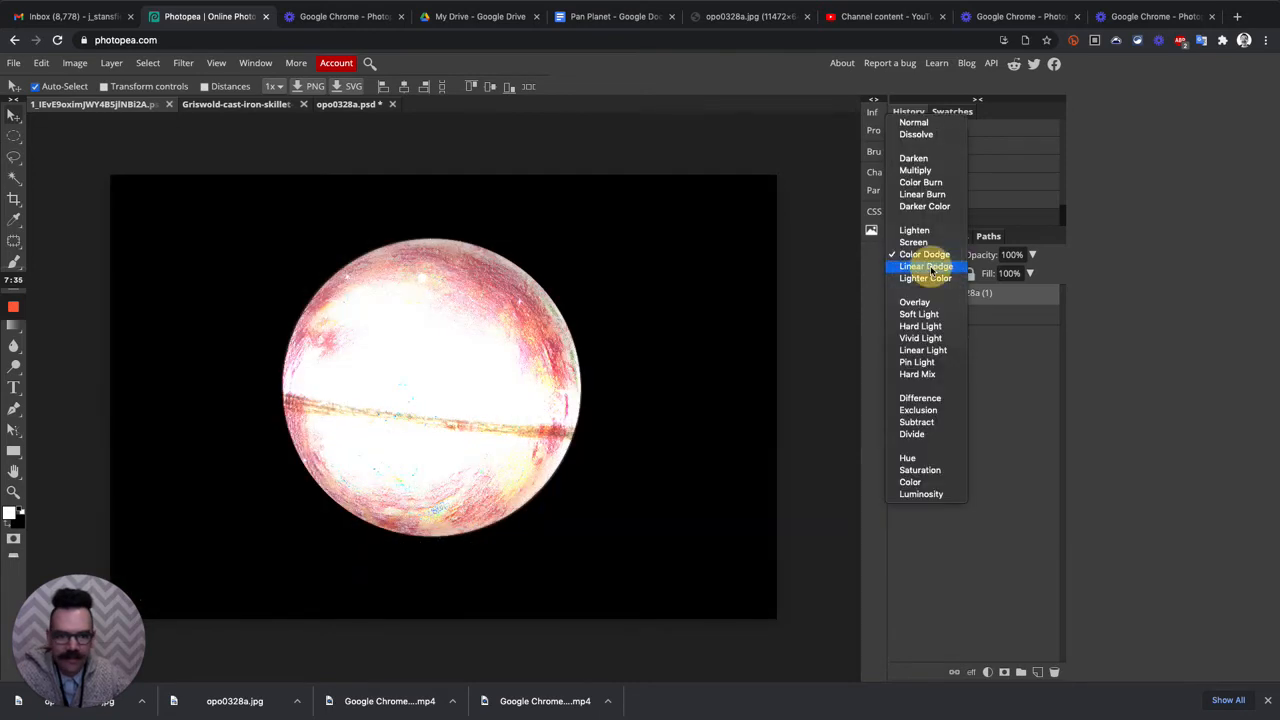
pyautogui.click(930, 267)
pyautogui.click(934, 260)
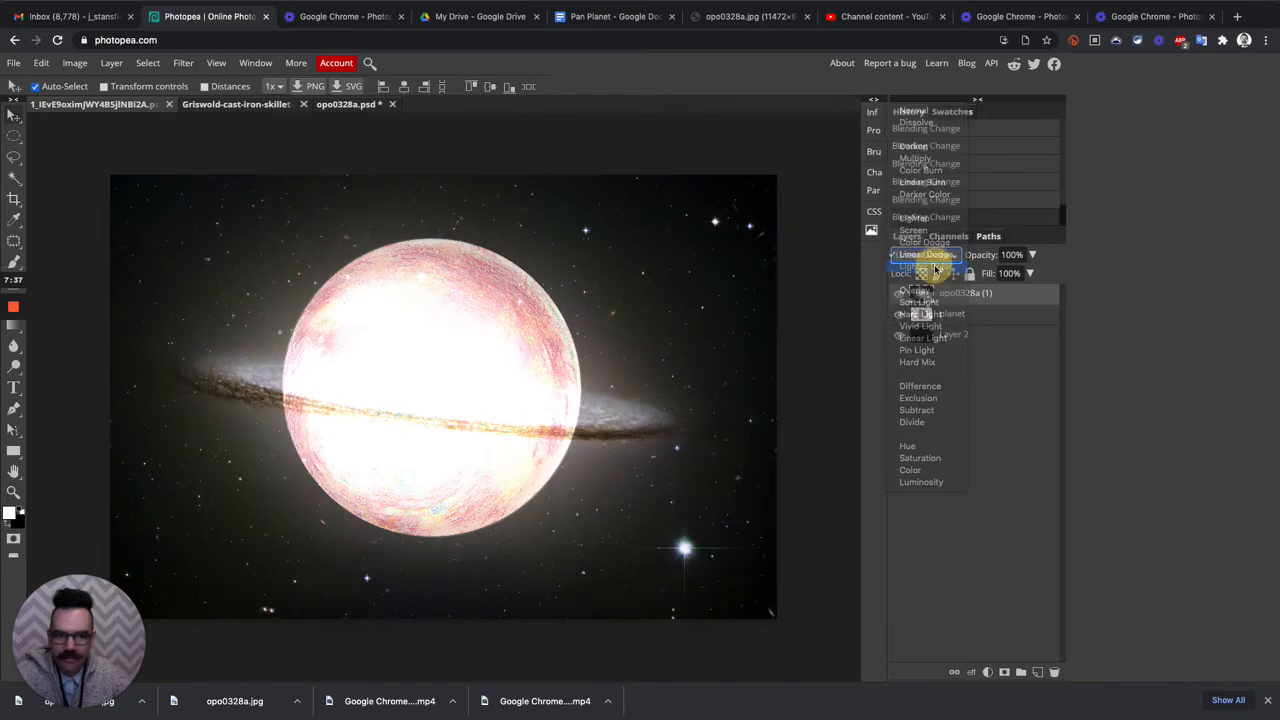
pyautogui.click(930, 266)
# - Try the Overlay, Hard Light and Vivid Light blend modes on the galaxy layer
pyautogui.click(932, 258)
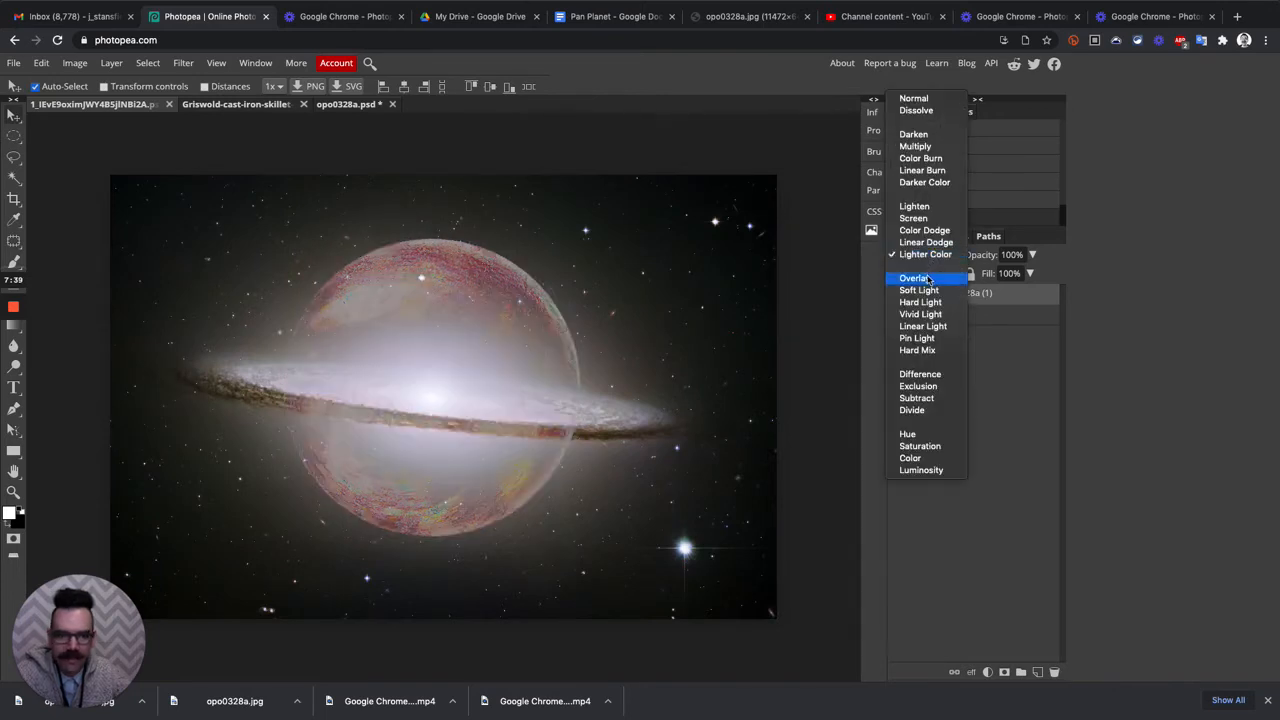
pyautogui.click(930, 278)
pyautogui.click(932, 258)
pyautogui.click(930, 266)
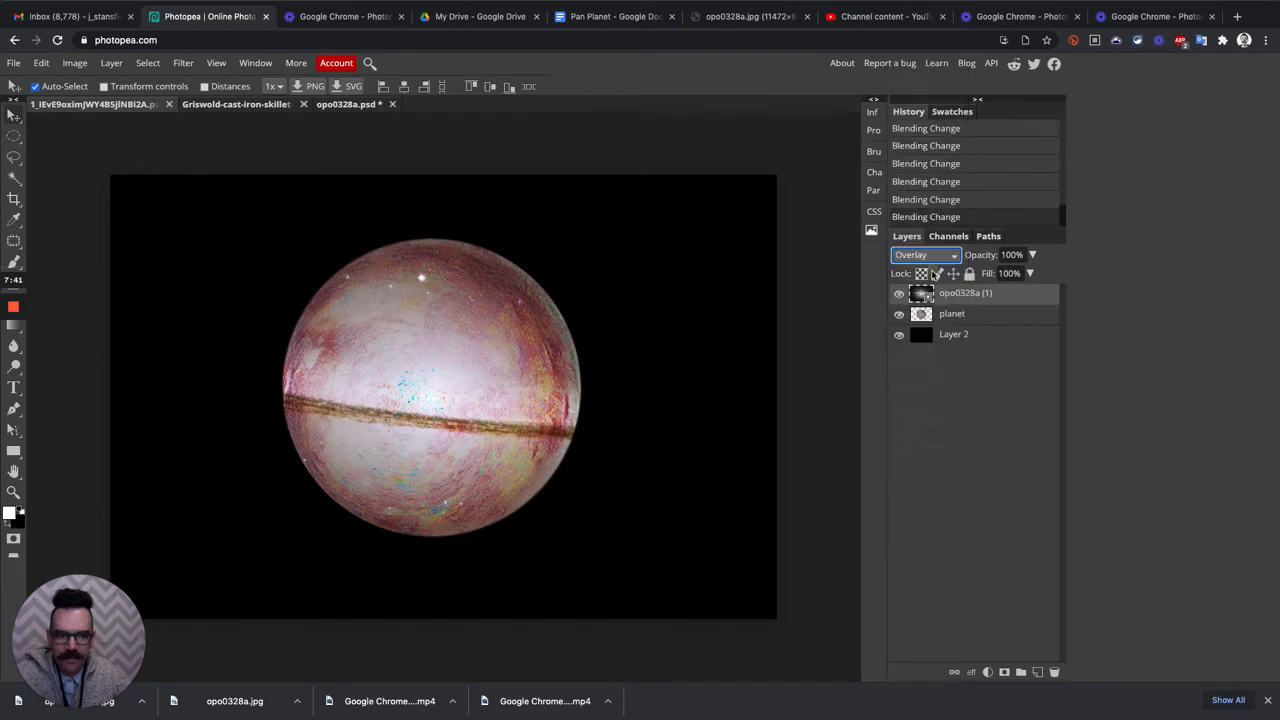
pyautogui.click(928, 256)
pyautogui.click(930, 278)
pyautogui.click(930, 258)
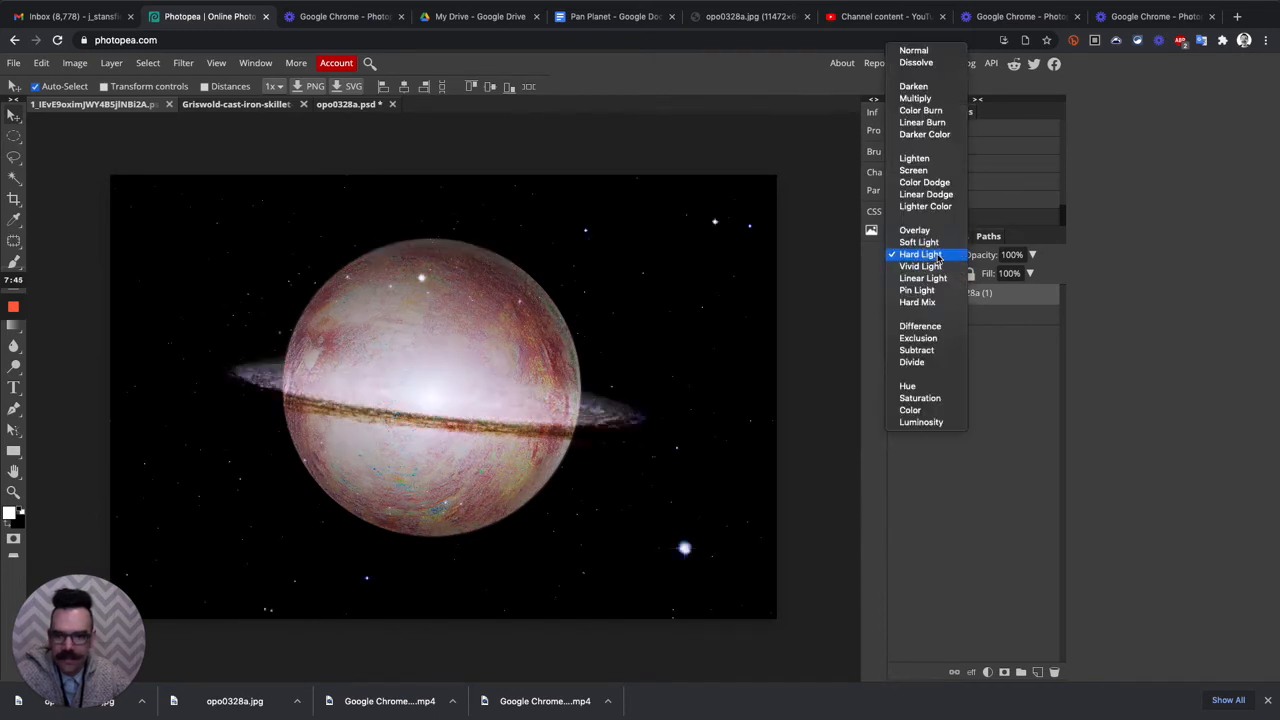
pyautogui.click(938, 266)
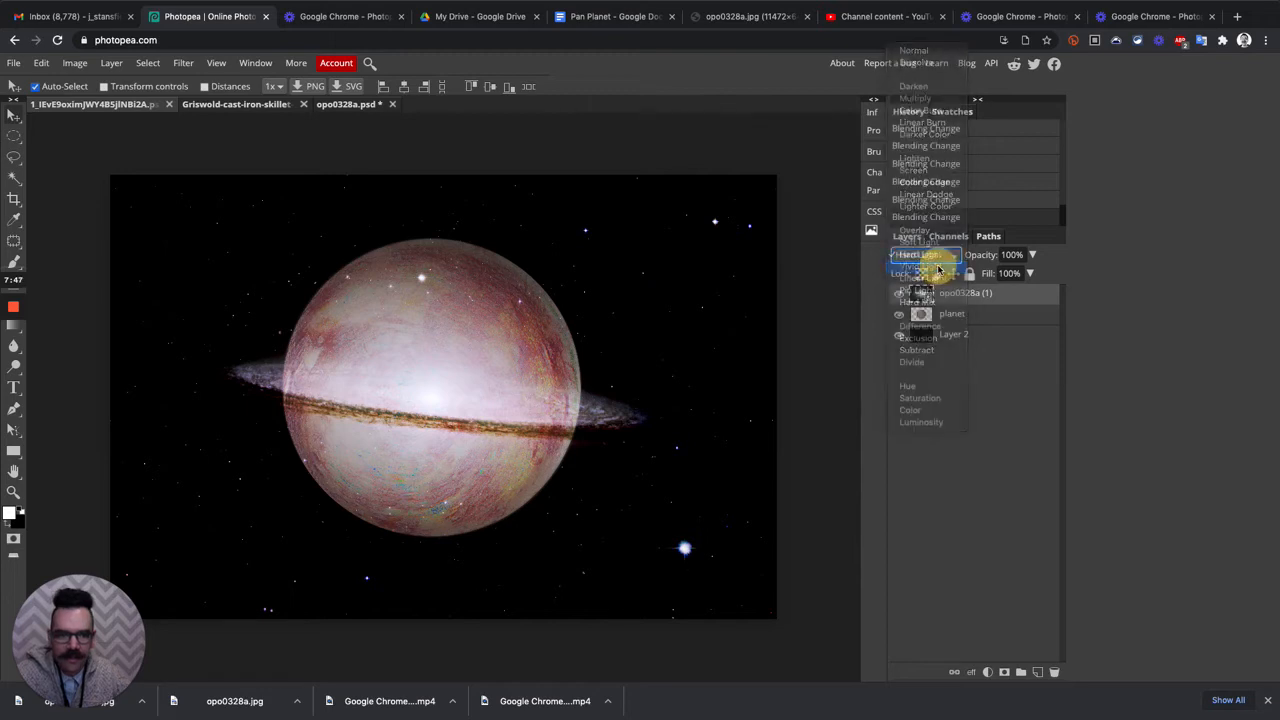
# - Compare Lighten with Screen on the galaxy layer, settle on Lighten, and toggle the layer's visibility to check the blend
pyautogui.click(932, 258)
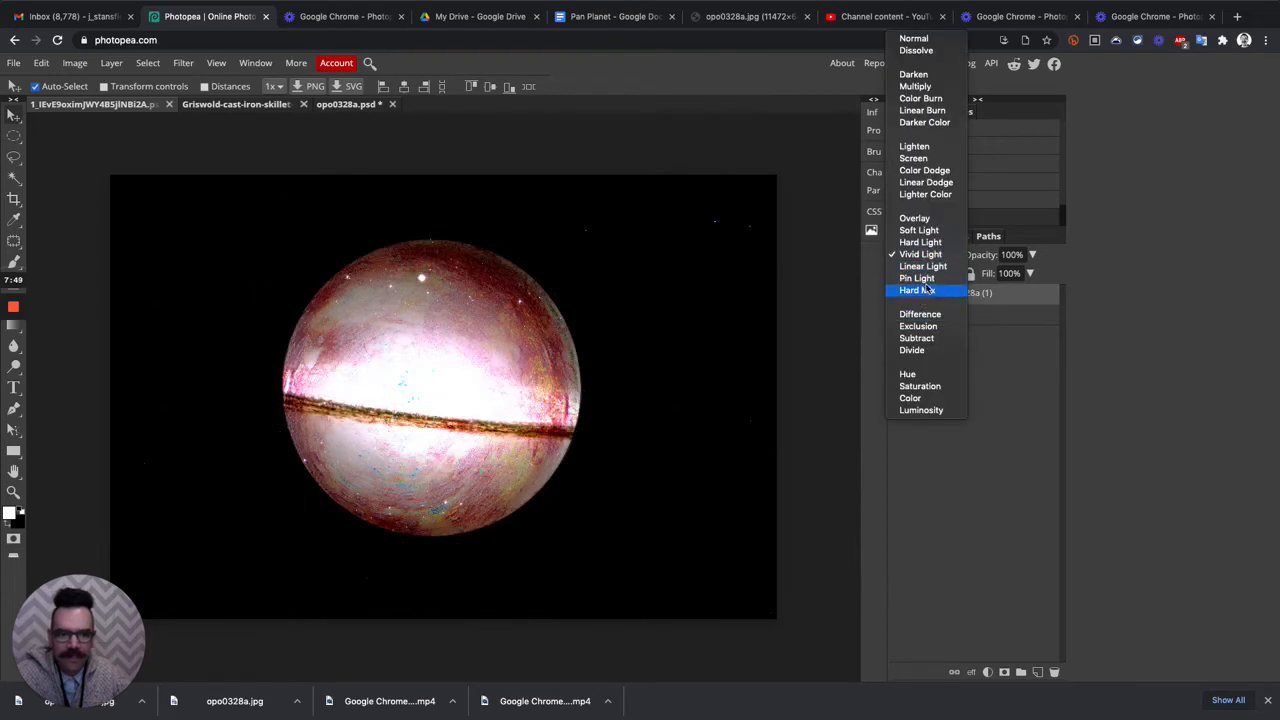
pyautogui.click(914, 148)
pyautogui.click(930, 258)
pyautogui.click(930, 256)
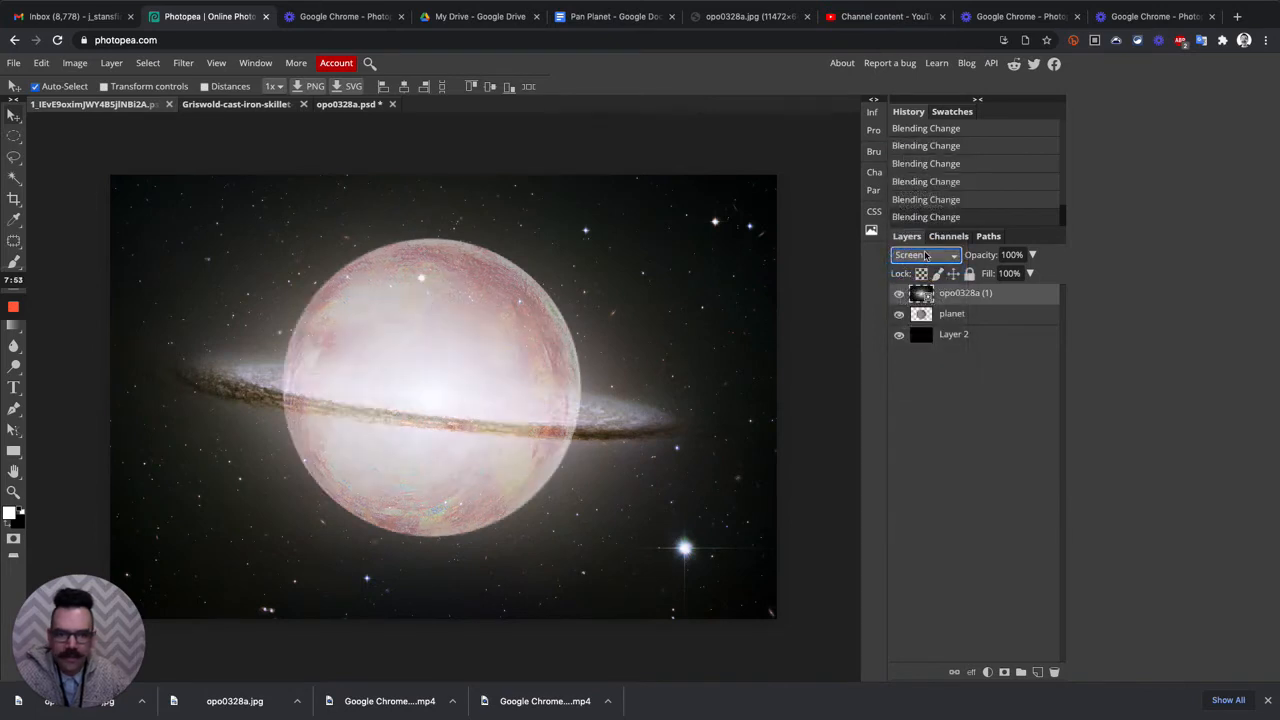
pyautogui.click(924, 257)
pyautogui.click(914, 243)
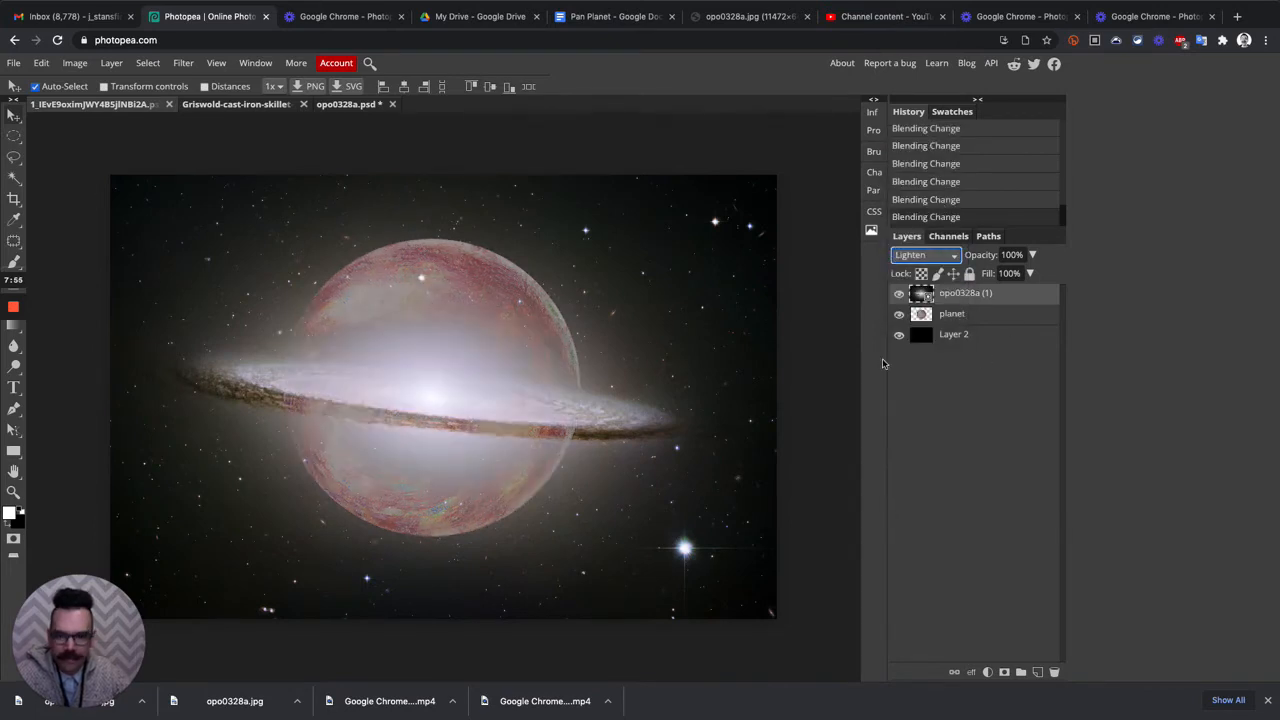
pyautogui.click(898, 295)
pyautogui.click(898, 295)
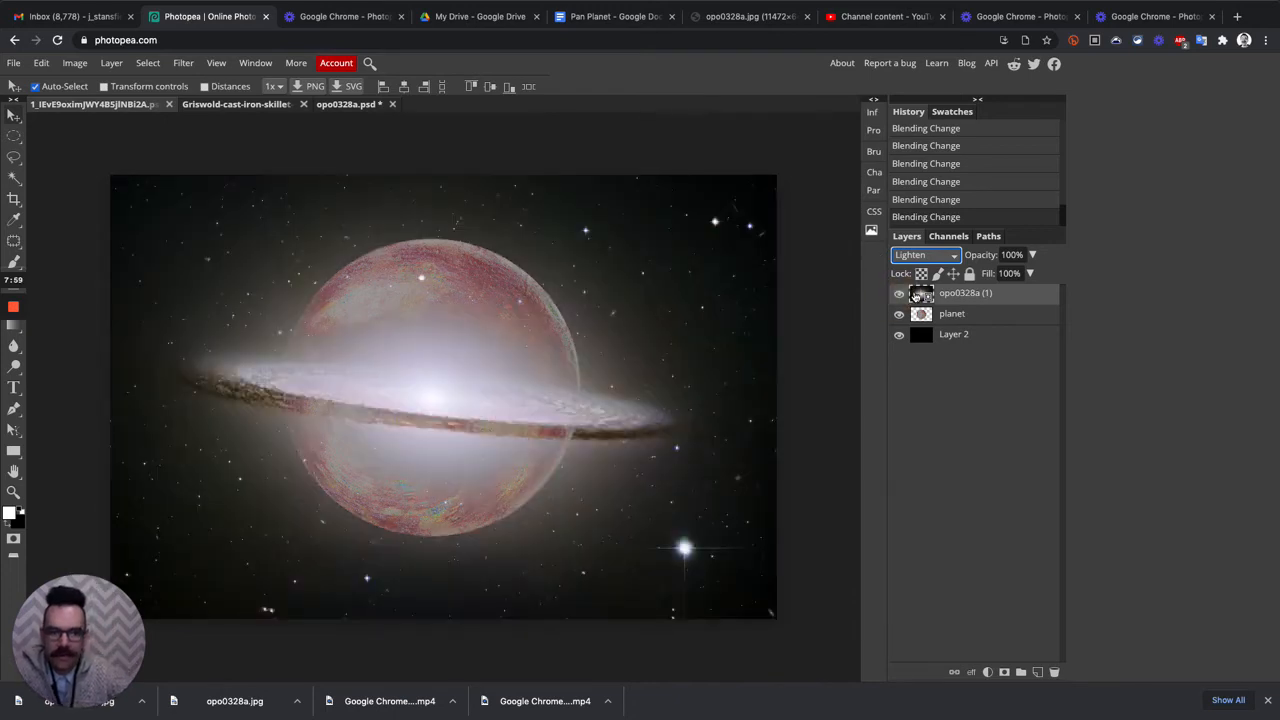
# - Switch the galaxy layer to Normal for comparison and set its blend mode back to Lighten
pyautogui.click(927, 255)
pyautogui.click(920, 148)
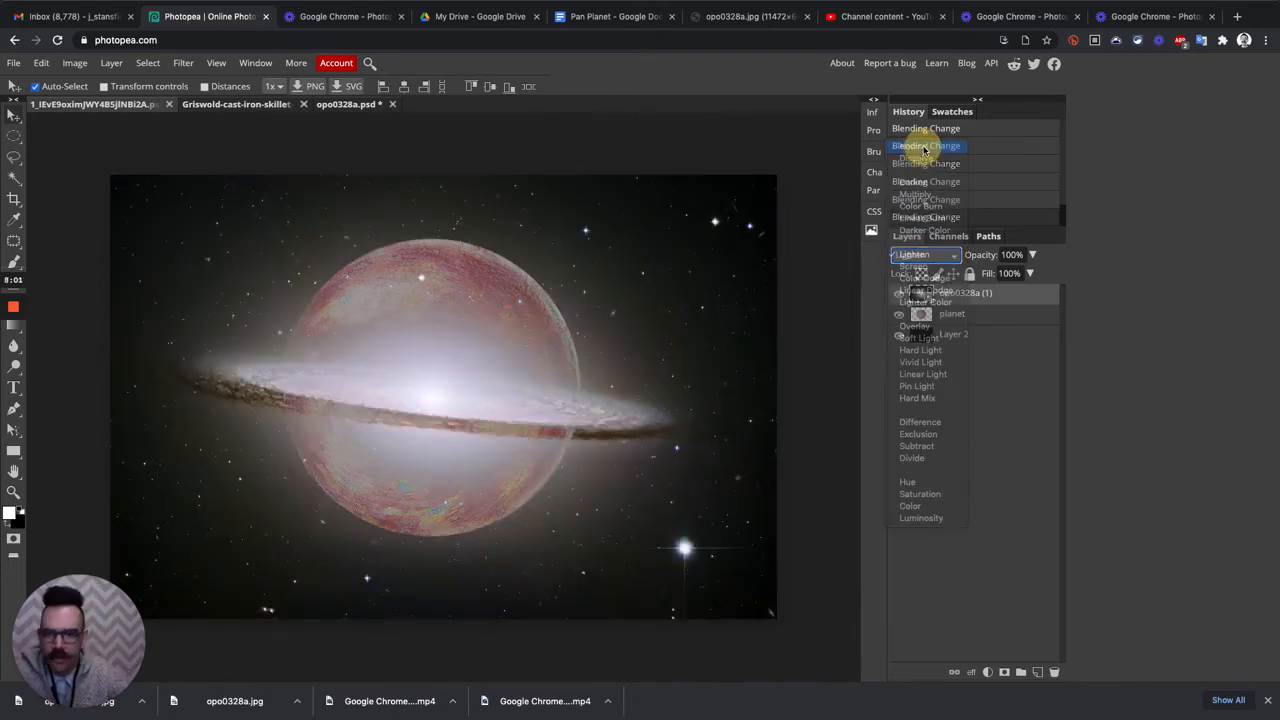
pyautogui.click(926, 257)
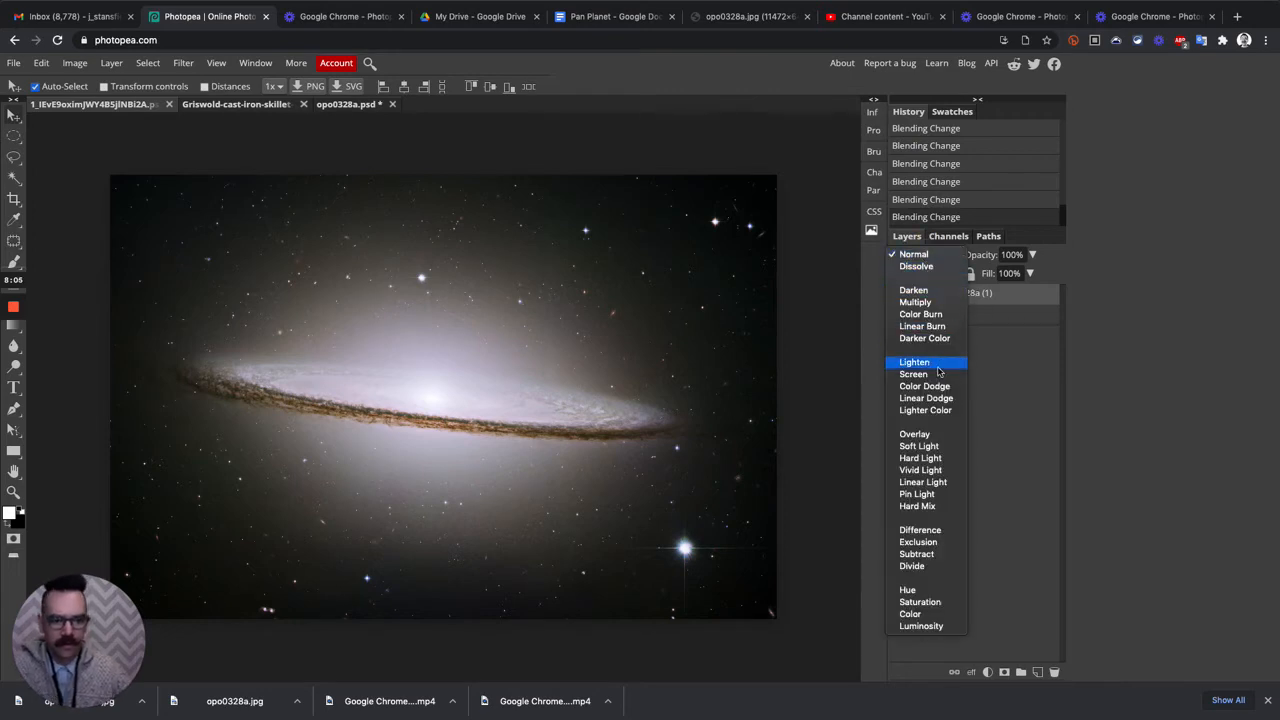
pyautogui.click(936, 364)
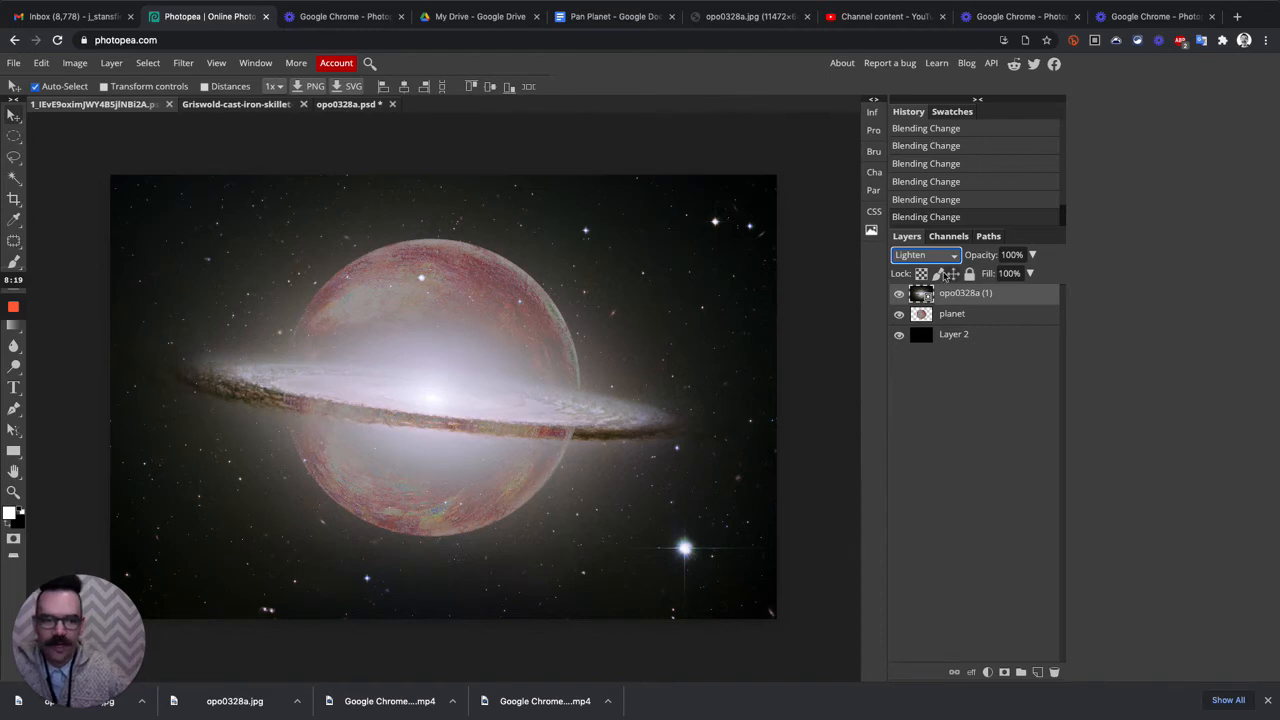
# - Set the galaxy layer to Normal, load the planet layer's pixels as a selection, and add a raster mask to the galaxy from it
pyautogui.click(943, 256)
pyautogui.click(913, 147)
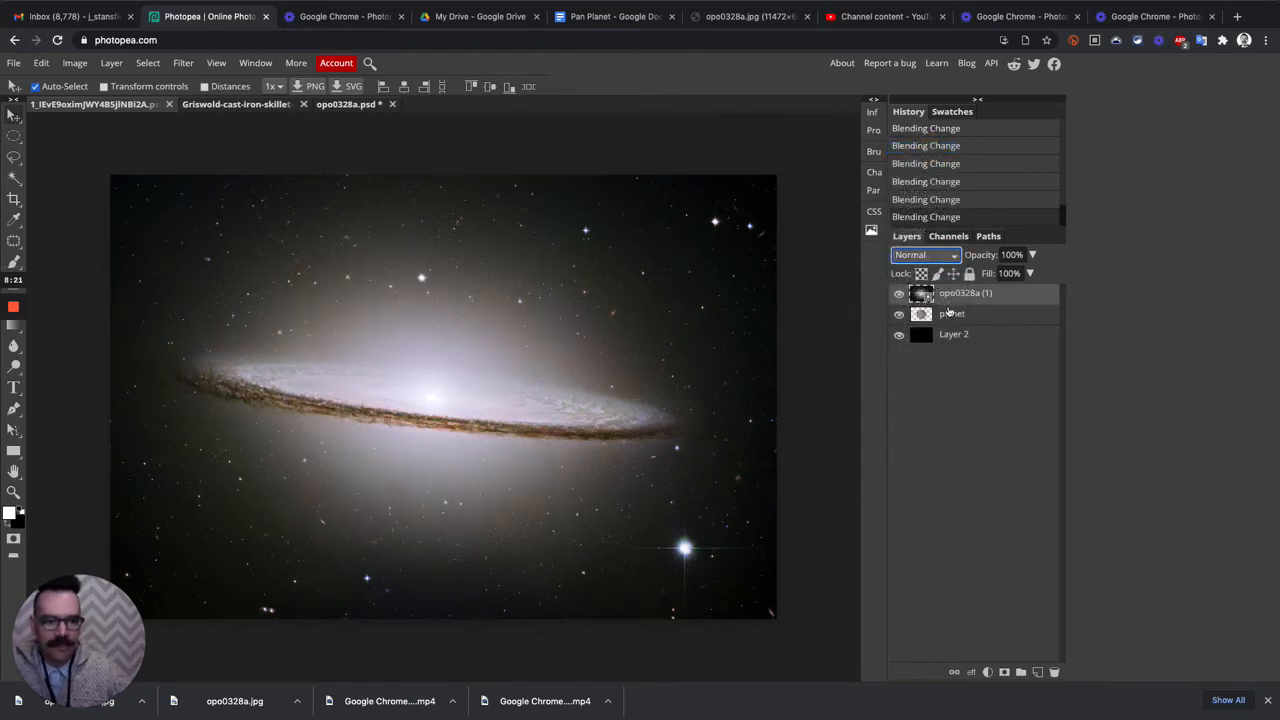
pyautogui.click(925, 316)
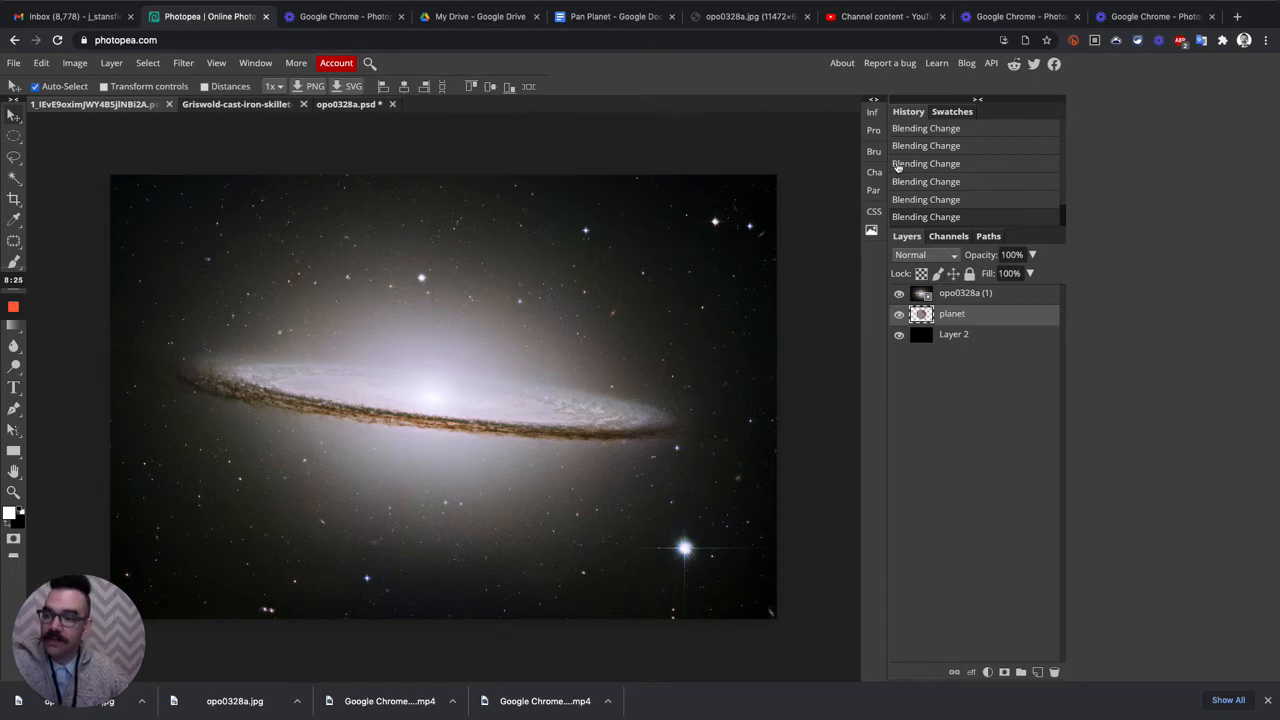
pyautogui.keyDown('ctrl'); pyautogui.click(921, 314); pyautogui.keyUp('ctrl')
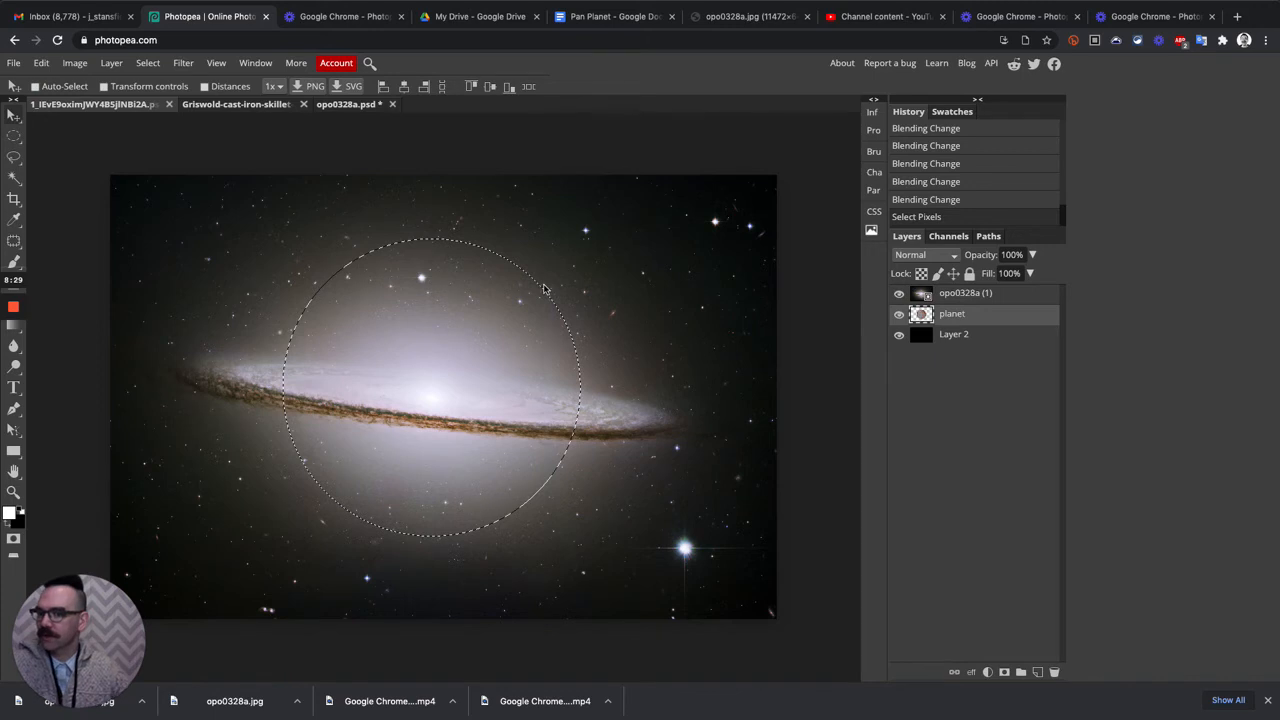
pyautogui.click(925, 296)
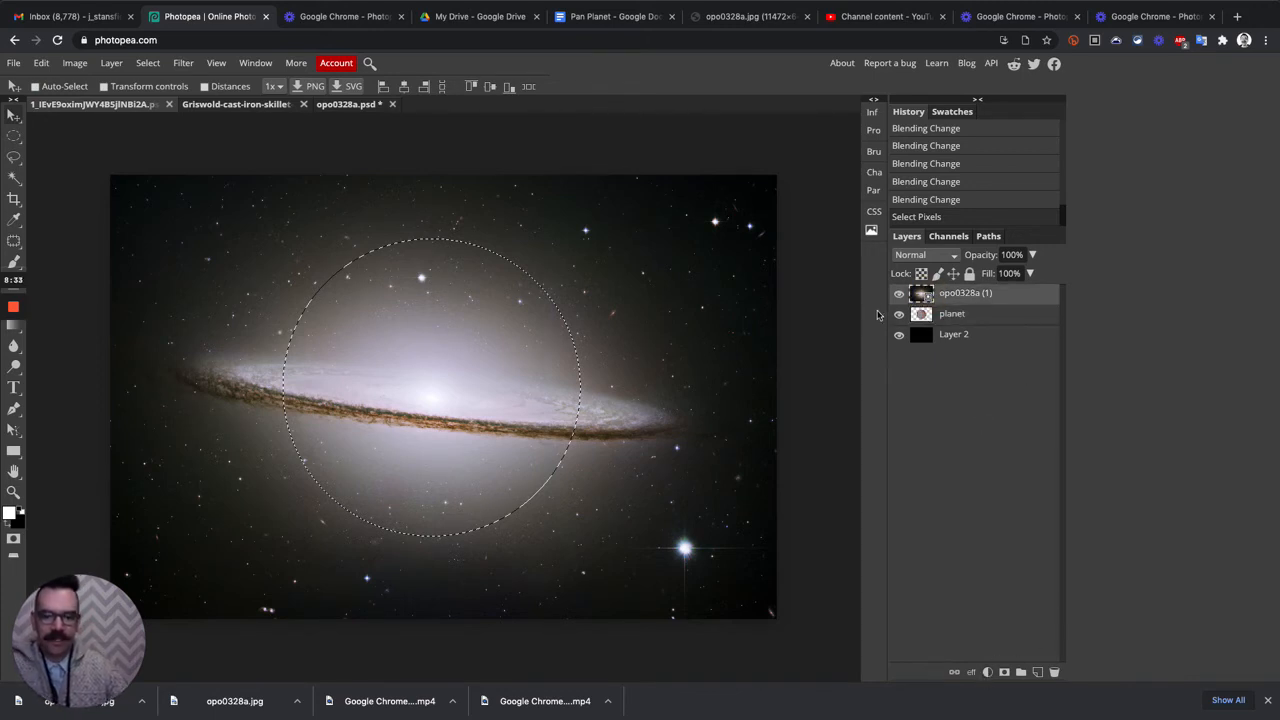
pyautogui.click(1004, 672)
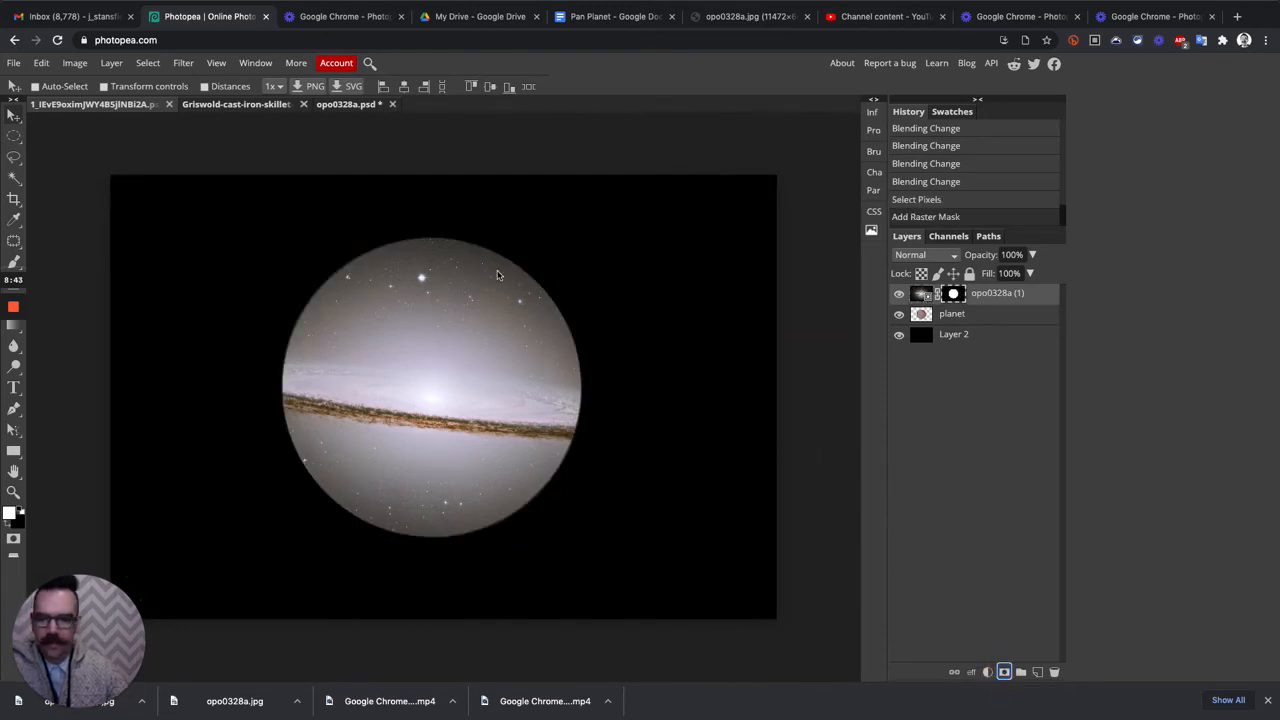
# - Invert the galaxy layer's mask so the galaxy is hidden over the planet
pyautogui.click(956, 296)
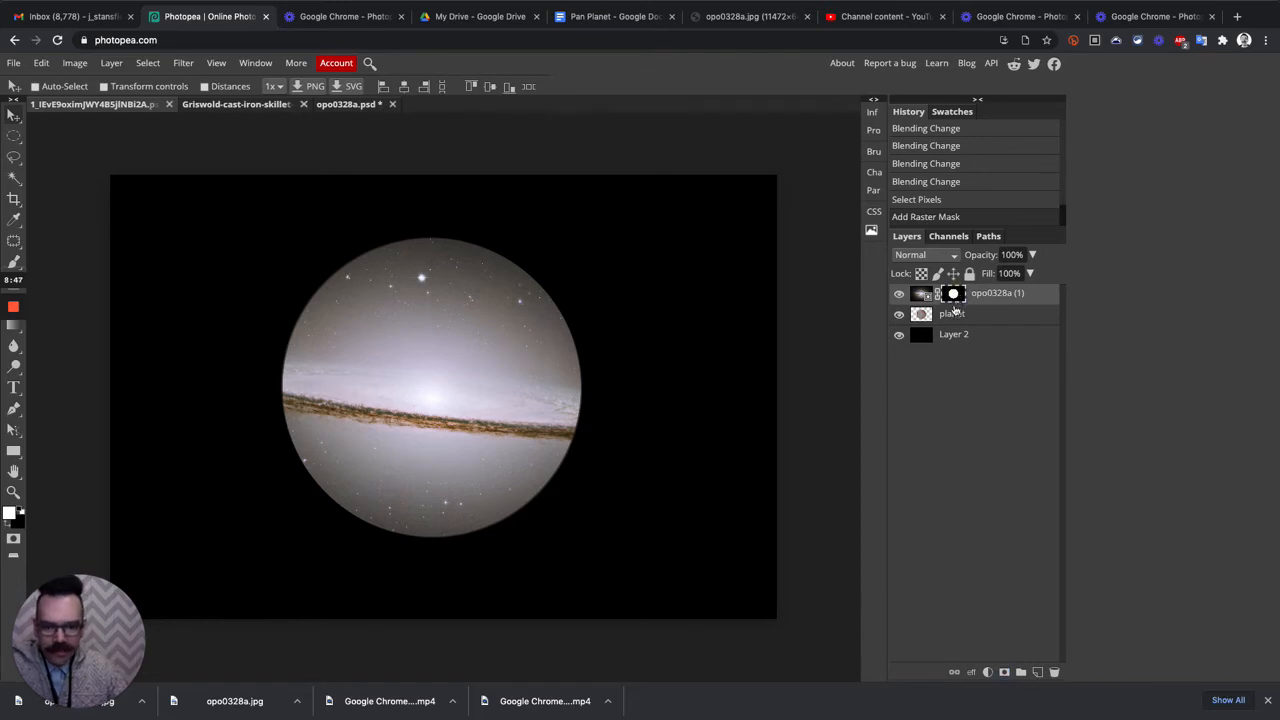
pyautogui.click(75, 63)
pyautogui.moveTo(116, 90)
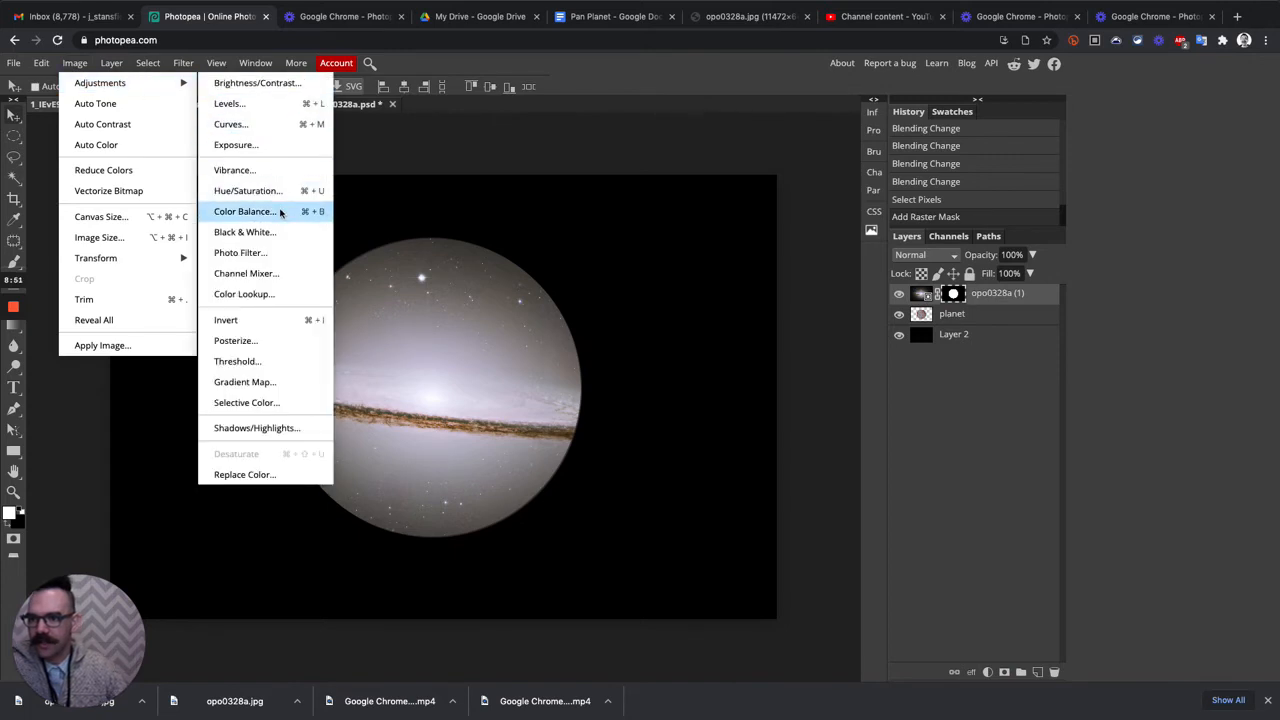
pyautogui.click(258, 327)
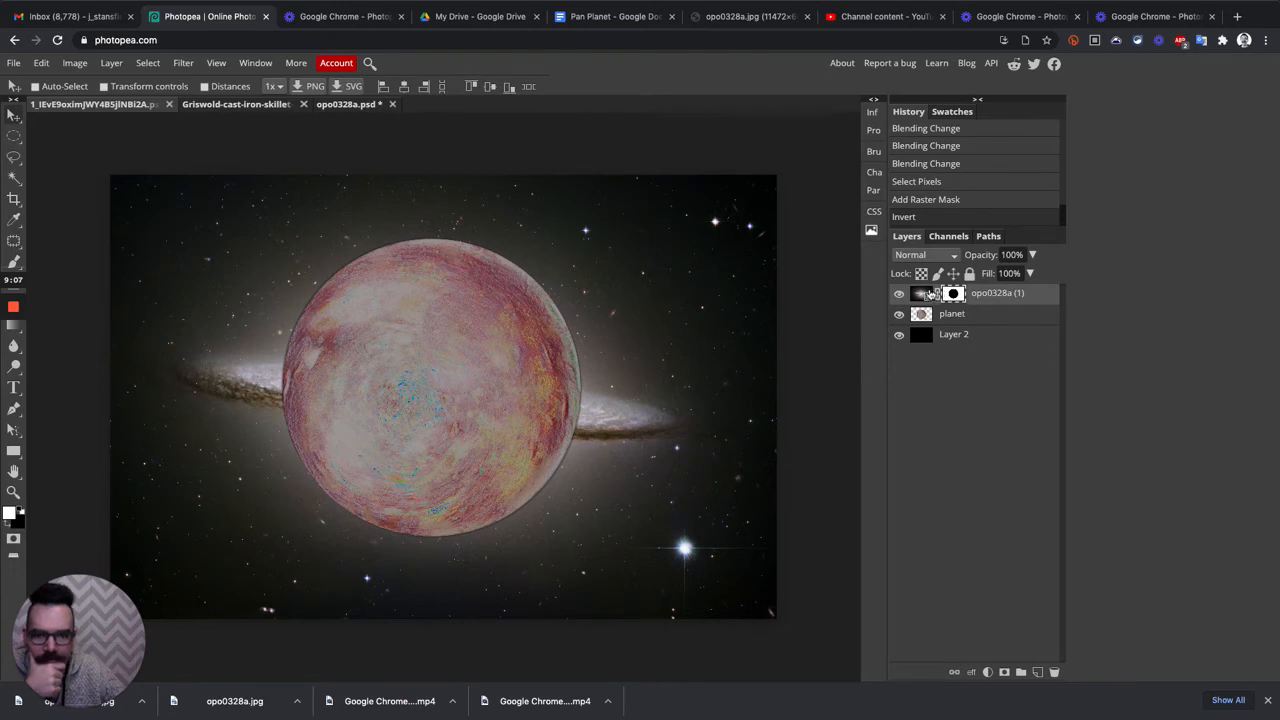
# - Roll the history back to the unmasked galaxy layer in Lighten mode
pyautogui.click(954, 163)
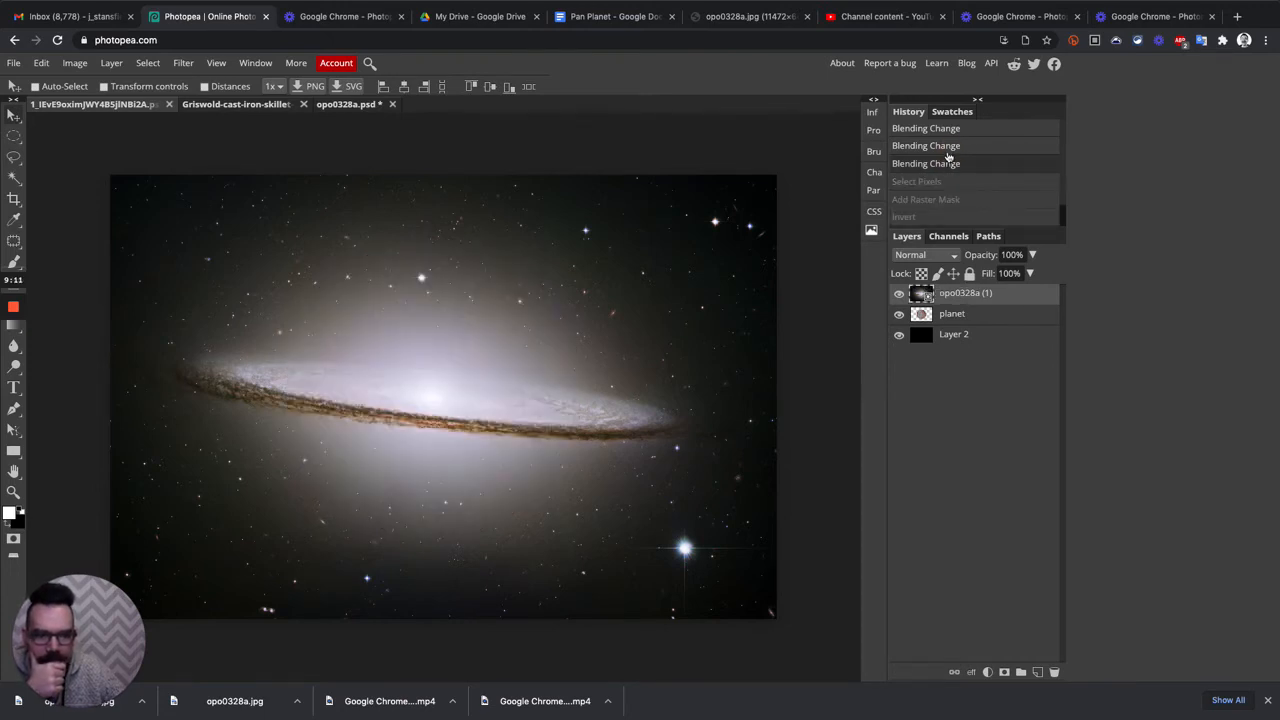
pyautogui.click(950, 147)
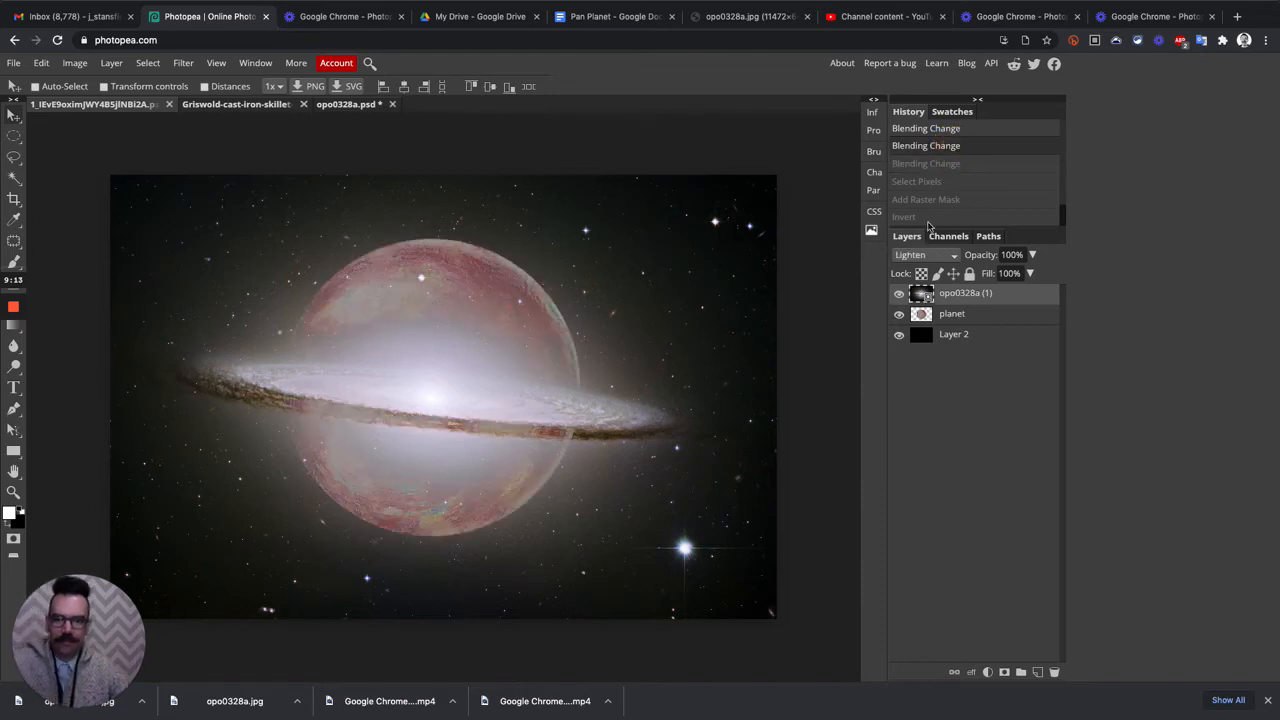
# - Load the planet layer's pixels as a selection and invert it to cover everything outside the planet
pyautogui.click(958, 315)
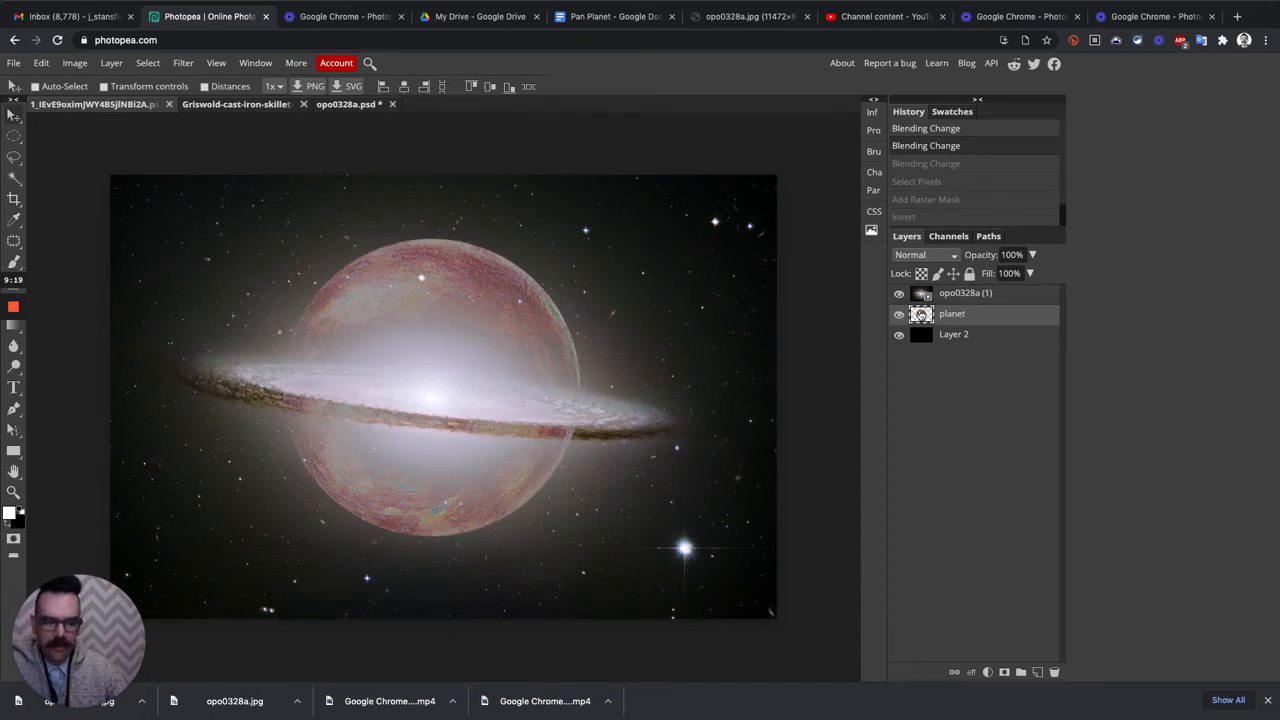
pyautogui.keyDown('ctrl'); pyautogui.click(920, 314); pyautogui.keyUp('ctrl')
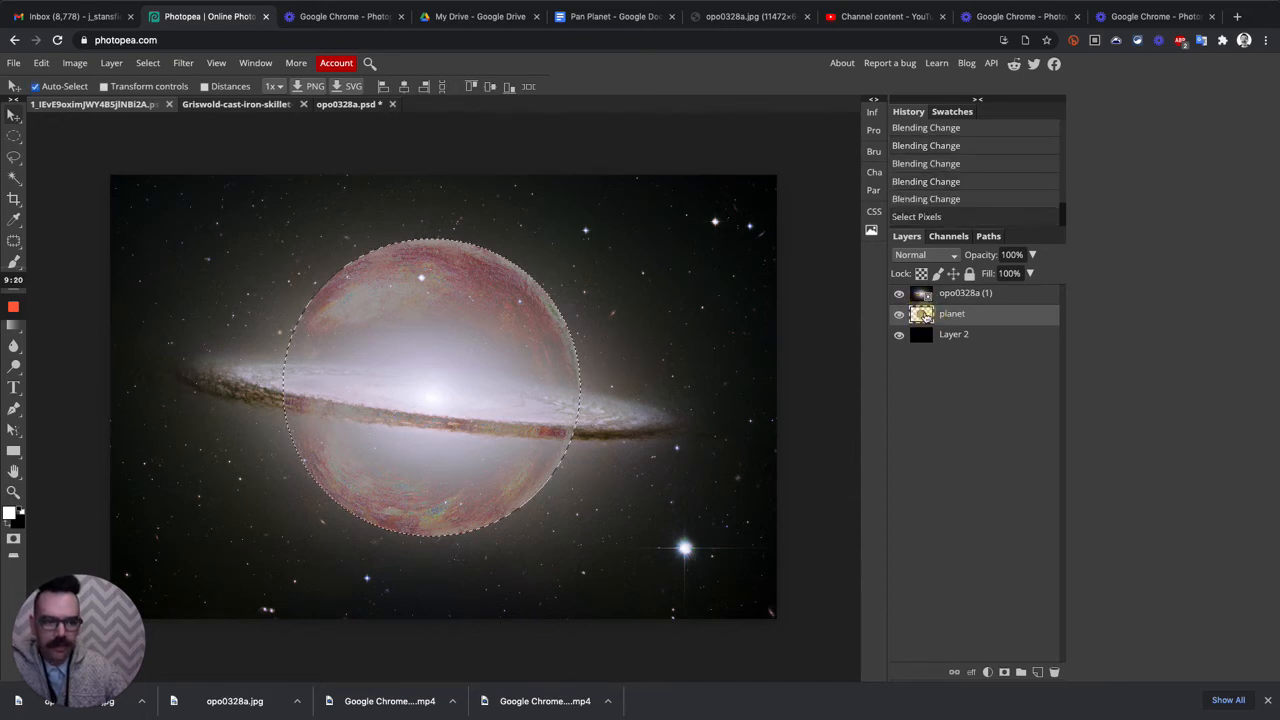
pyautogui.click(183, 63)
pyautogui.moveTo(148, 63)
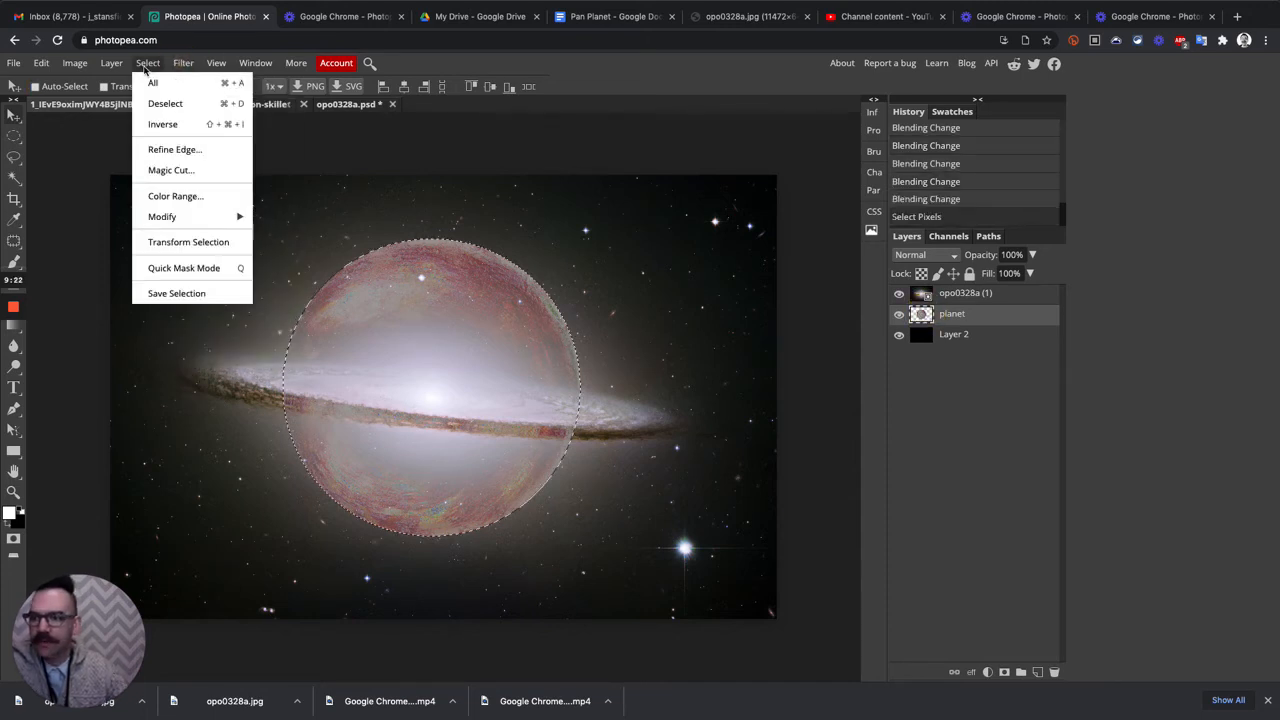
pyautogui.click(163, 124)
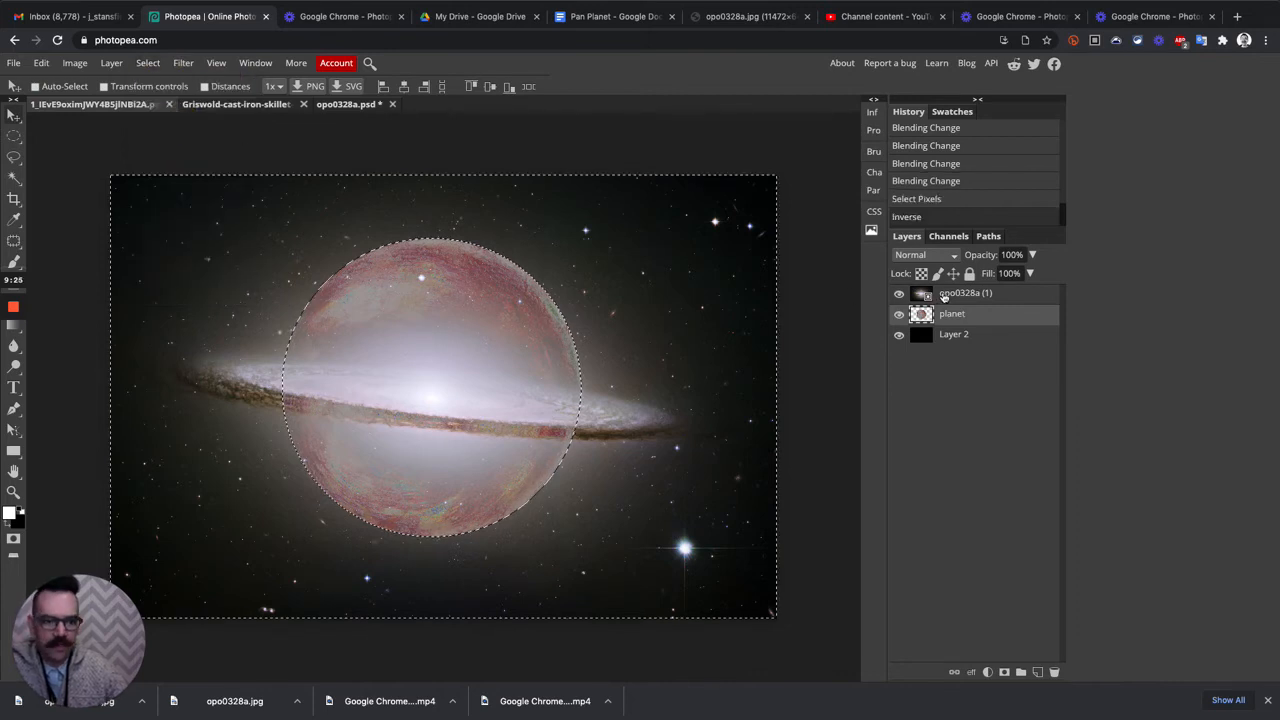
# - Add a raster mask to the opo0328a (1) galaxy layer from the inverted selection, and make the mask active
pyautogui.click(945, 293)
pyautogui.click(1004, 672)
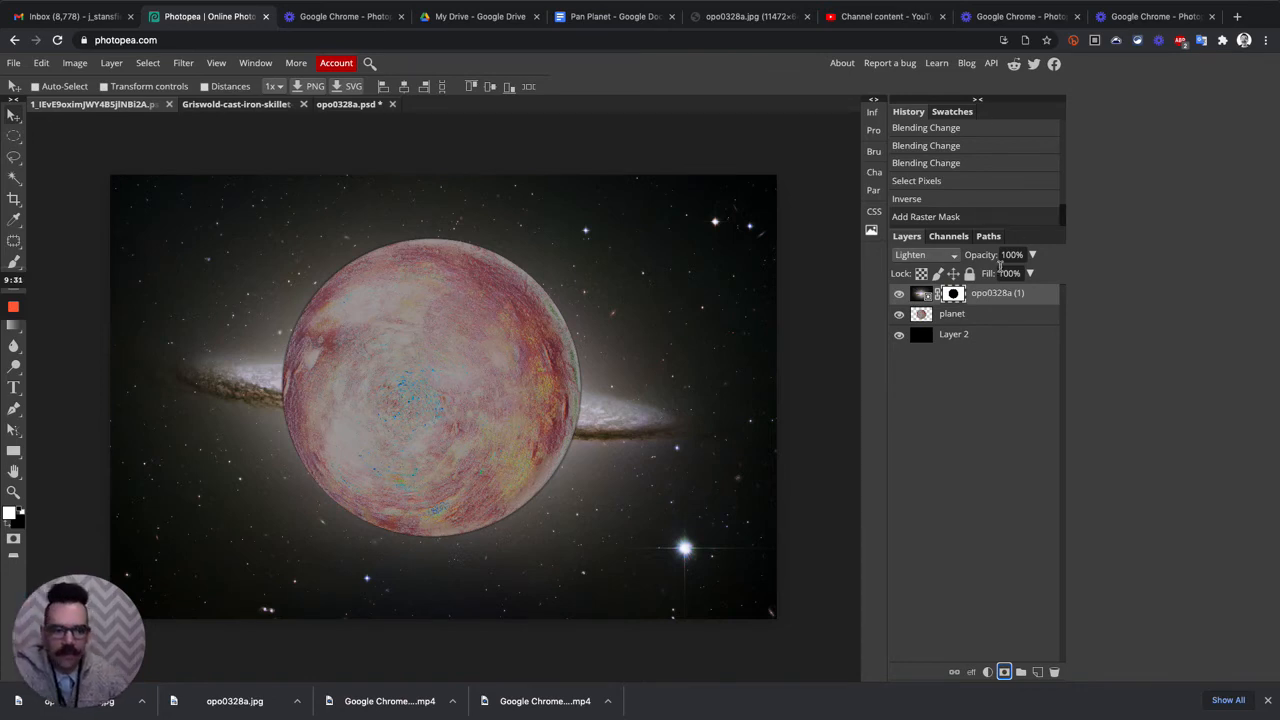
pyautogui.click(952, 293)
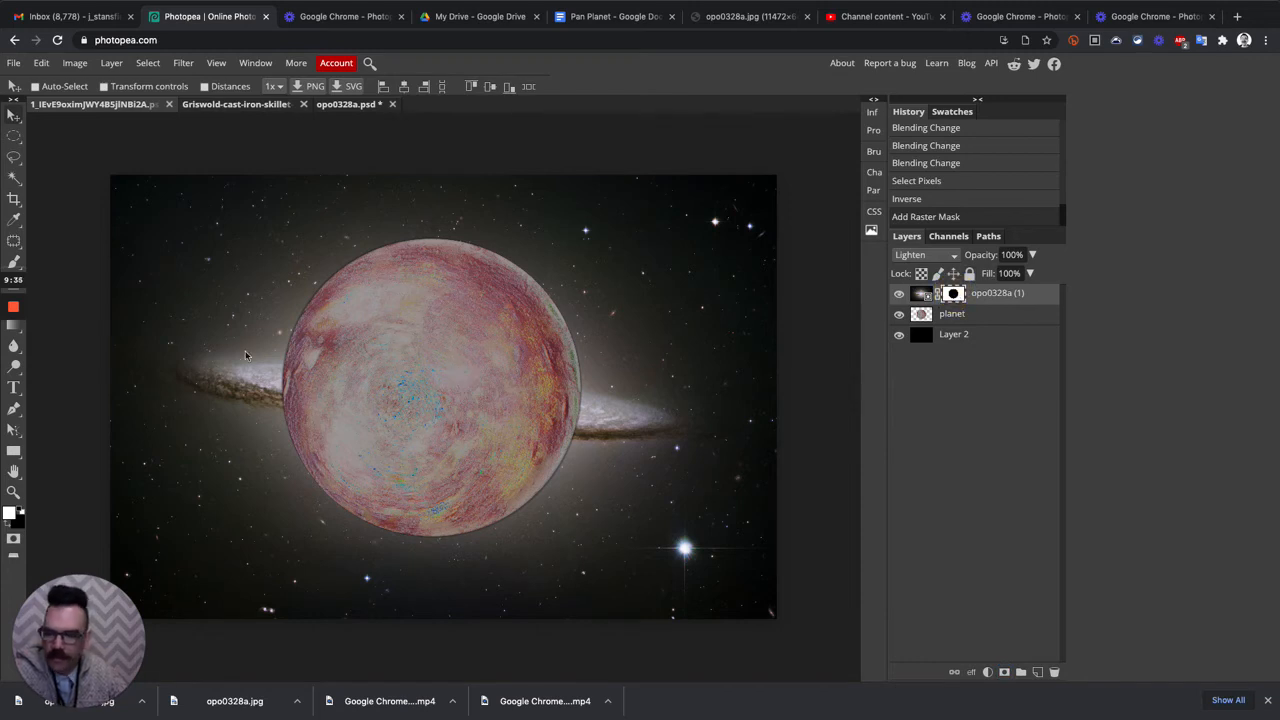
# - Set up the Brush tool with a 110 px size, 44% hardness and 30% smoothing
pyautogui.press('b')
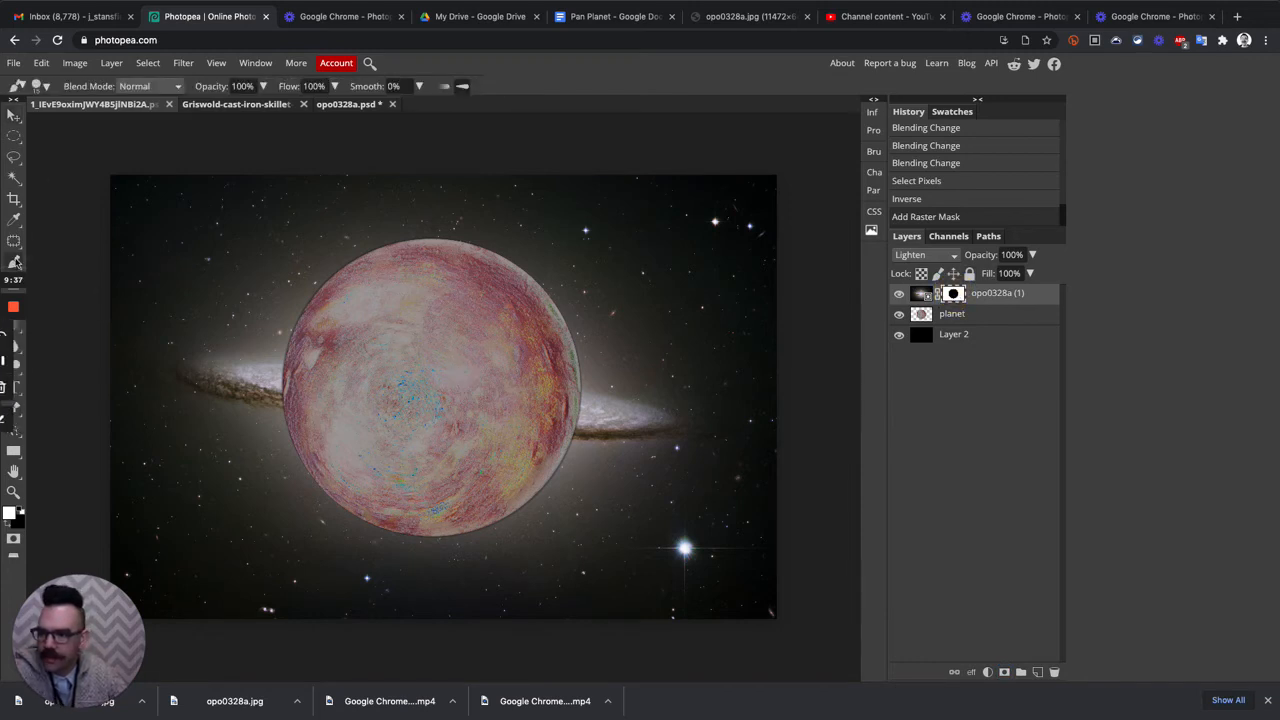
pyautogui.click(40, 86)
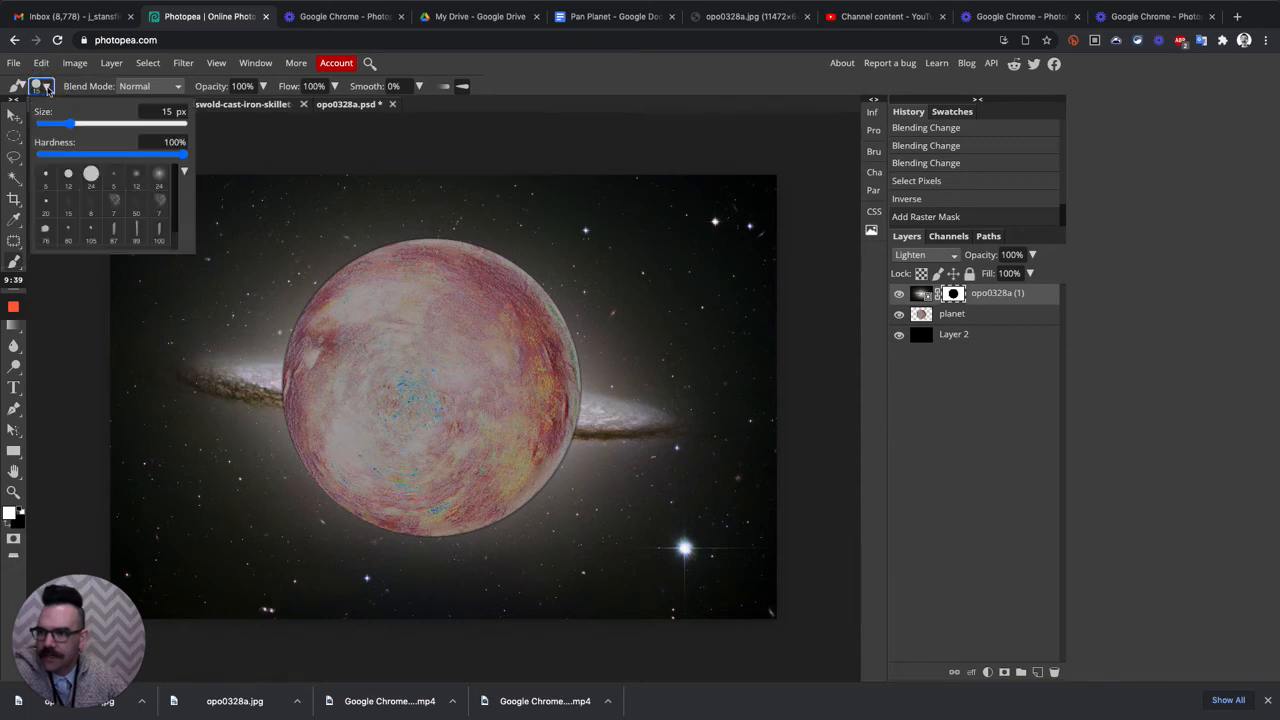
pyautogui.moveTo(85, 124)
pyautogui.mouseDown()
pyautogui.moveTo(120, 130)
pyautogui.moveTo(100, 124)
pyautogui.moveTo(137, 158)
pyautogui.moveTo(108, 155)
pyautogui.mouseUp()
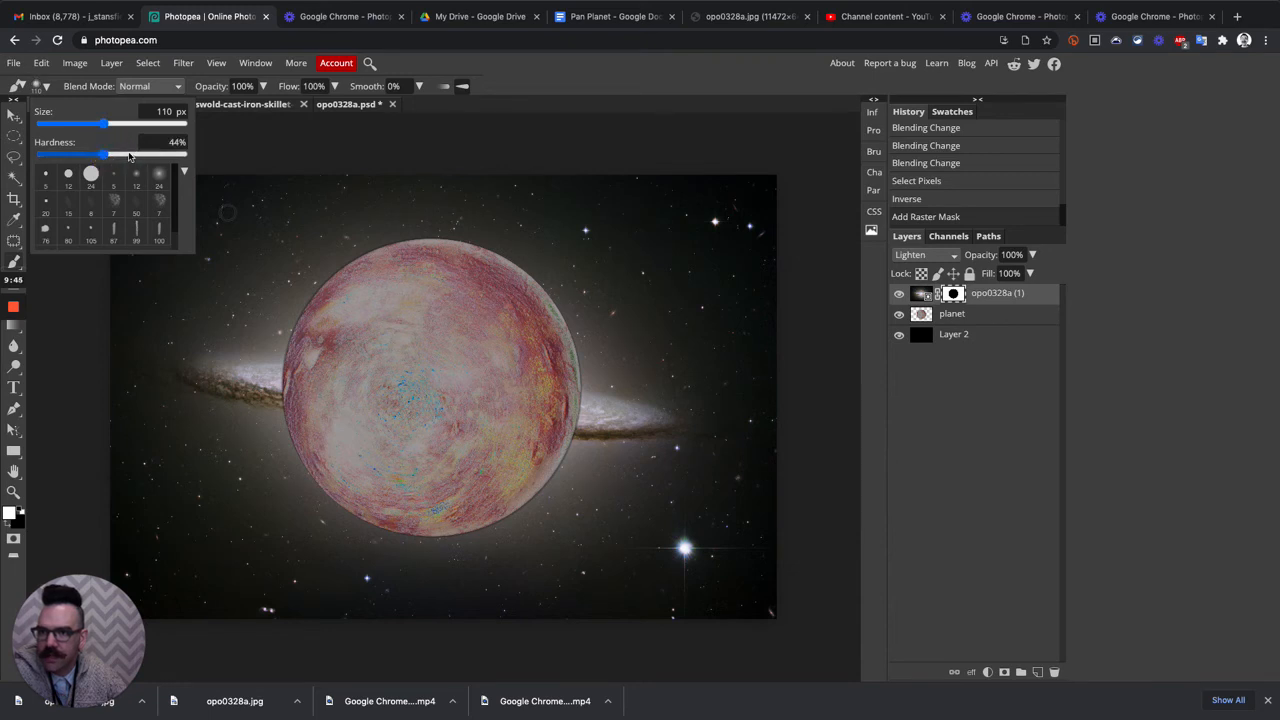
pyautogui.moveTo(365, 86); pyautogui.dragTo(385, 86)
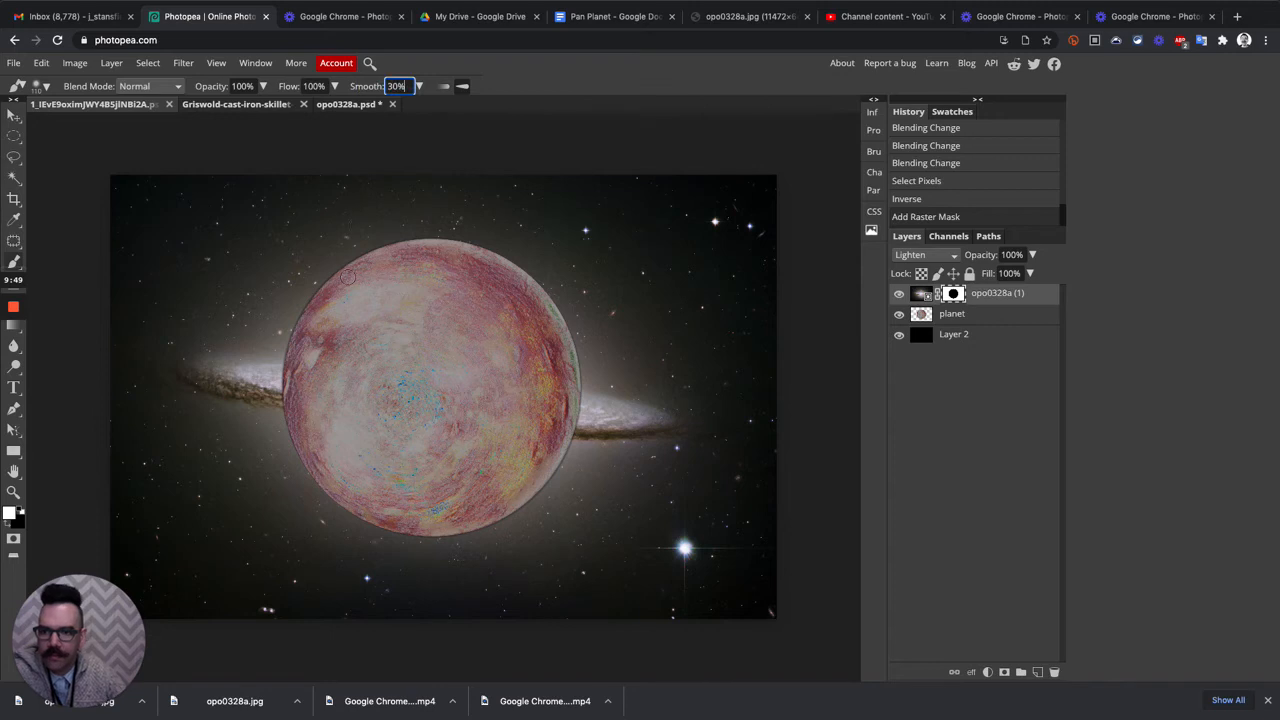
# - Paint white on the galaxy layer's mask across the front of the planet to reveal the galaxy's dust ring
pyautogui.click(277, 398)
pyautogui.click(278, 400)
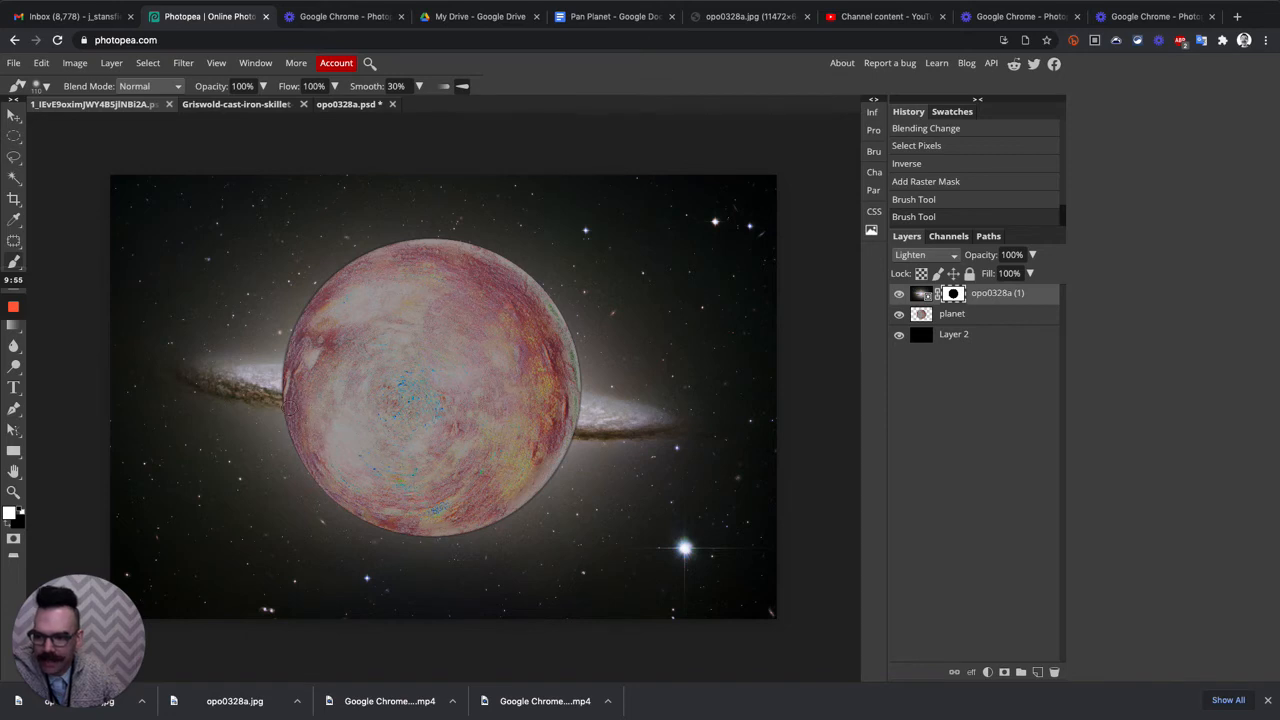
pyautogui.moveTo(271, 394)
pyautogui.mouseDown()
pyautogui.moveTo(414, 421)
pyautogui.moveTo(583, 429)
pyautogui.moveTo(276, 402)
pyautogui.moveTo(411, 423)
pyautogui.moveTo(623, 434)
pyautogui.mouseUp()
# - Set the galaxy layer's blend mode to Normal and brush more of the ring back in at the planet's left edge
pyautogui.click(939, 257)
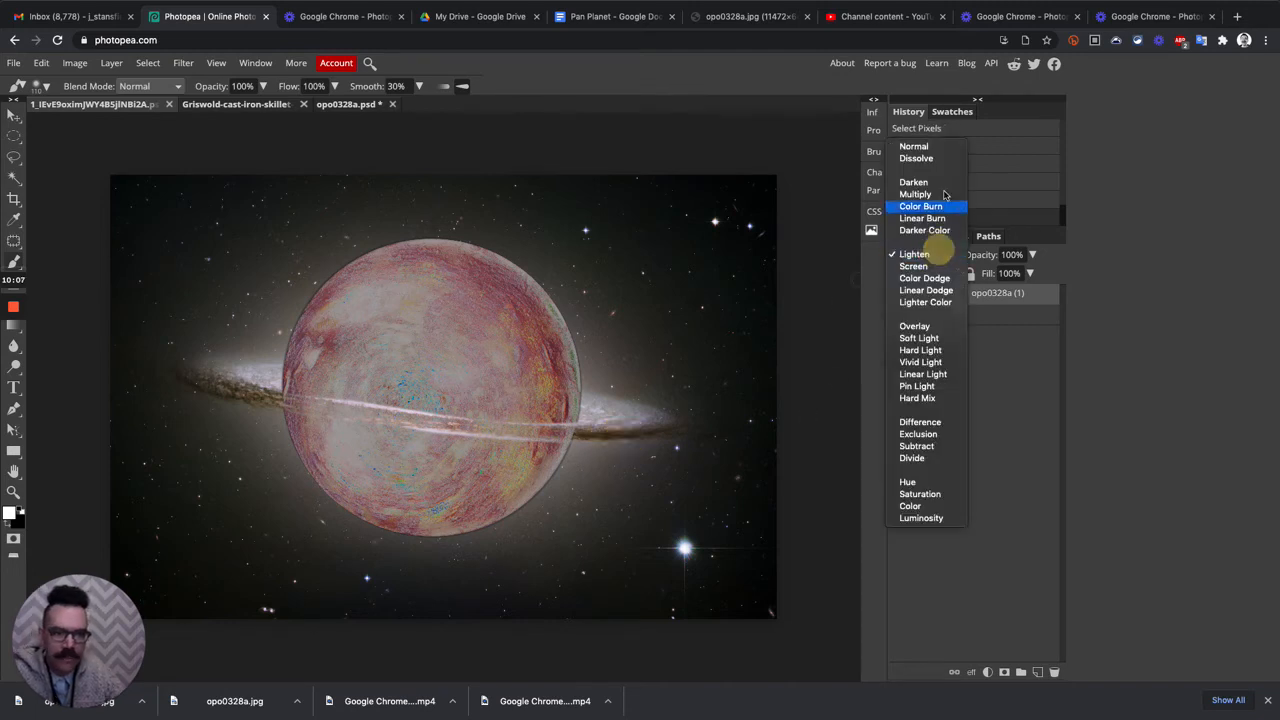
pyautogui.click(940, 146)
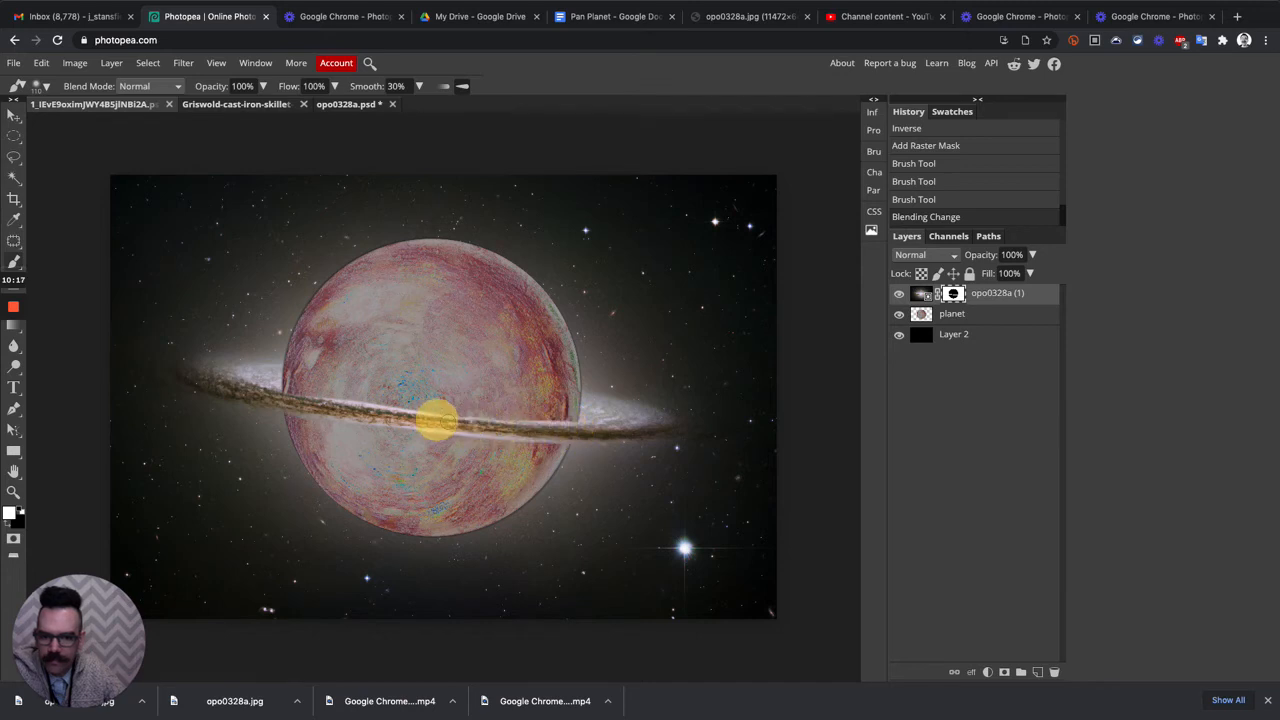
pyautogui.moveTo(289, 396); pyautogui.dragTo(257, 389)
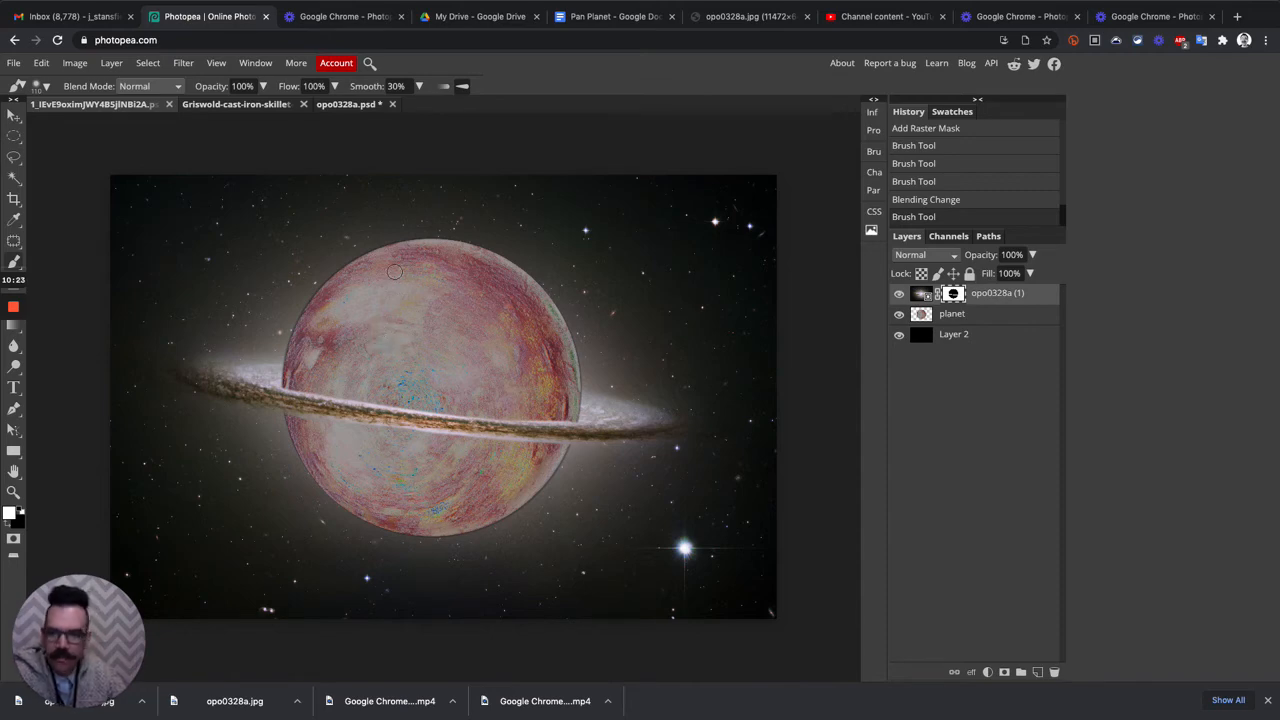
# - At pixel-to-pixel view, paint black on the mask to hide the pale haze along the ring's upper edge on the planet's left half
pyautogui.click(213, 64)
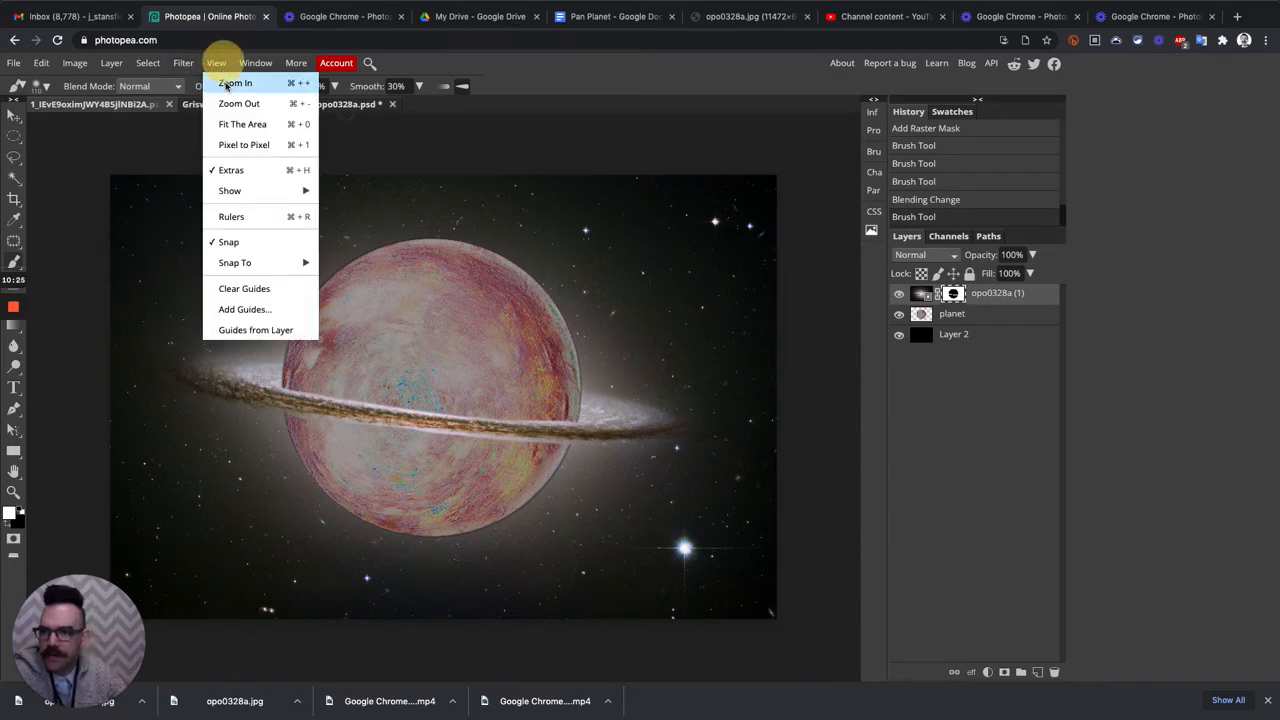
pyautogui.click(265, 141)
pyautogui.moveTo(482, 552); pyautogui.dragTo(695, 505)
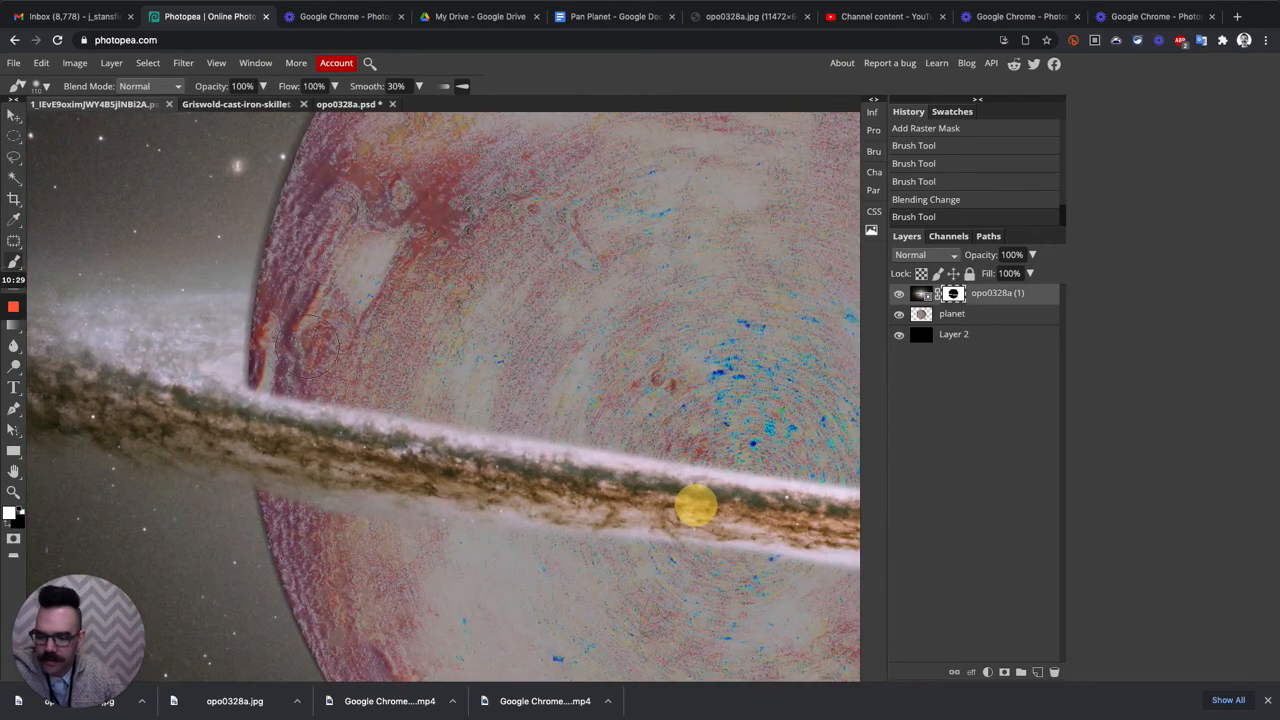
pyautogui.click(4, 516)
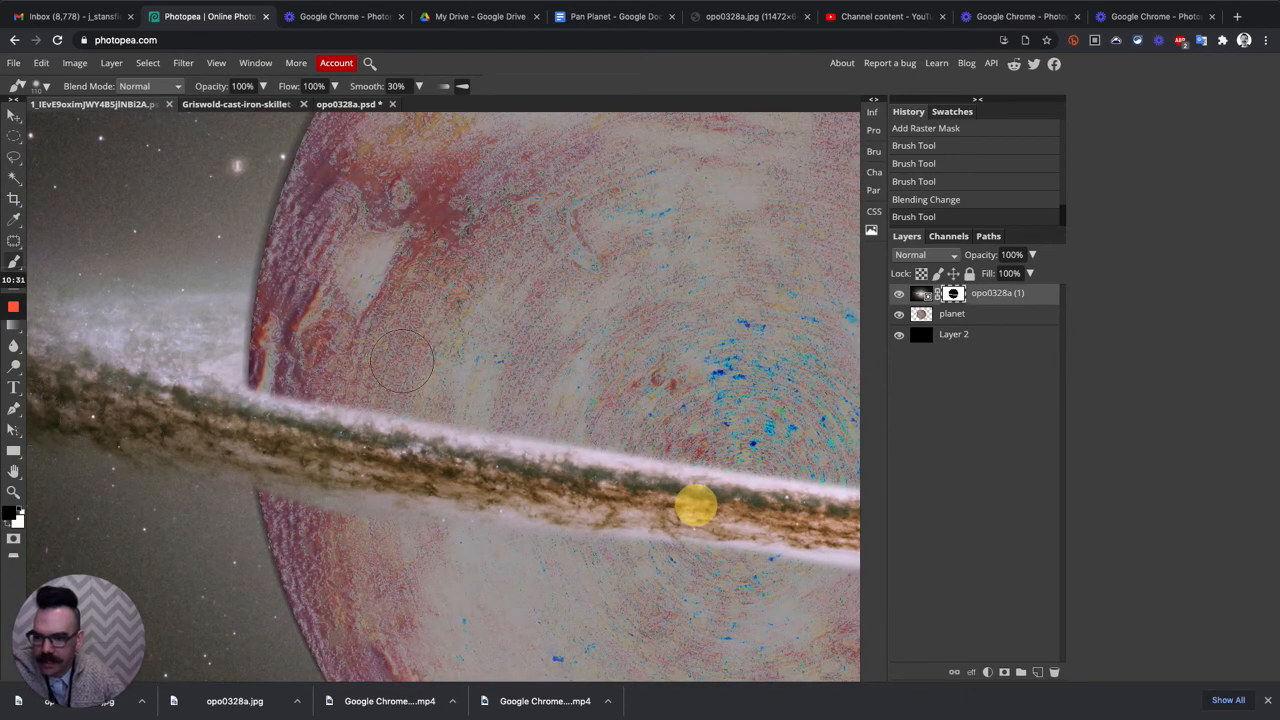
pyautogui.moveTo(290, 370)
pyautogui.mouseDown()
pyautogui.moveTo(260, 386)
pyautogui.moveTo(300, 380)
pyautogui.moveTo(334, 397)
pyautogui.mouseUp()
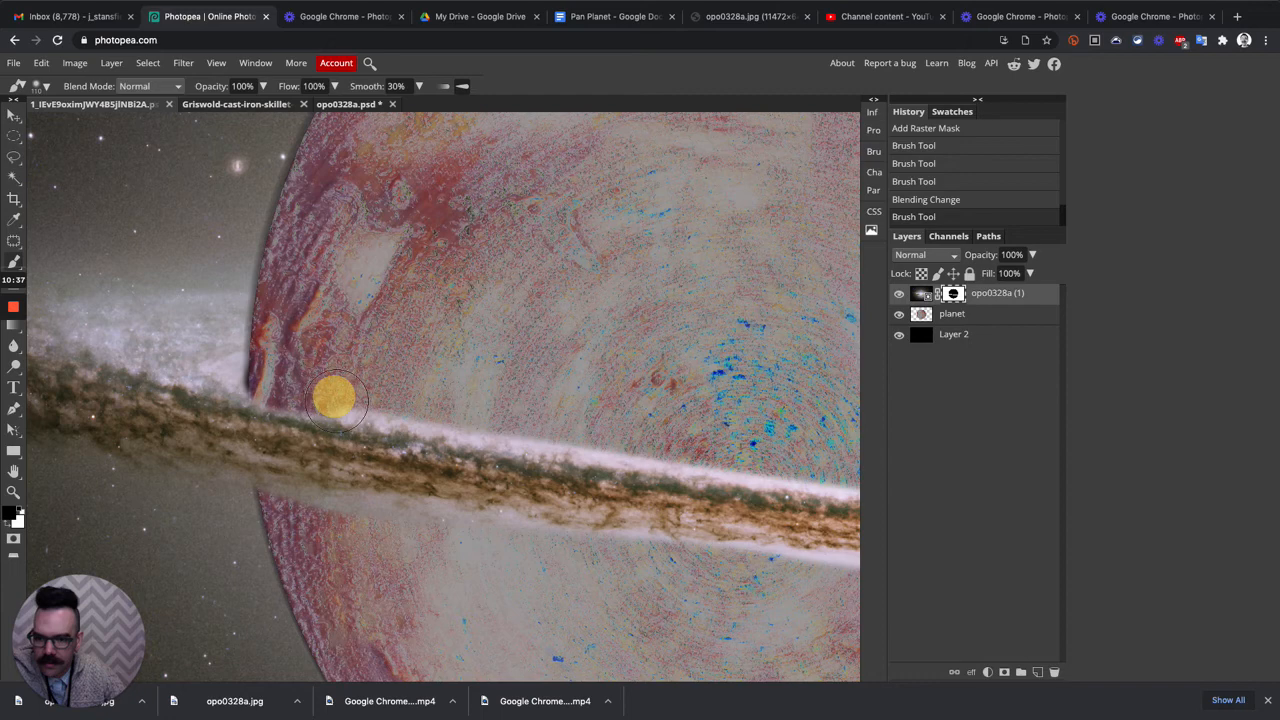
pyautogui.moveTo(340, 398)
pyautogui.mouseDown()
pyautogui.moveTo(360, 400)
pyautogui.moveTo(344, 413)
pyautogui.moveTo(249, 383)
pyautogui.mouseUp()
pyautogui.moveTo(360, 404)
pyautogui.mouseDown()
pyautogui.moveTo(447, 413)
pyautogui.moveTo(354, 408)
pyautogui.moveTo(768, 459)
pyautogui.mouseUp()
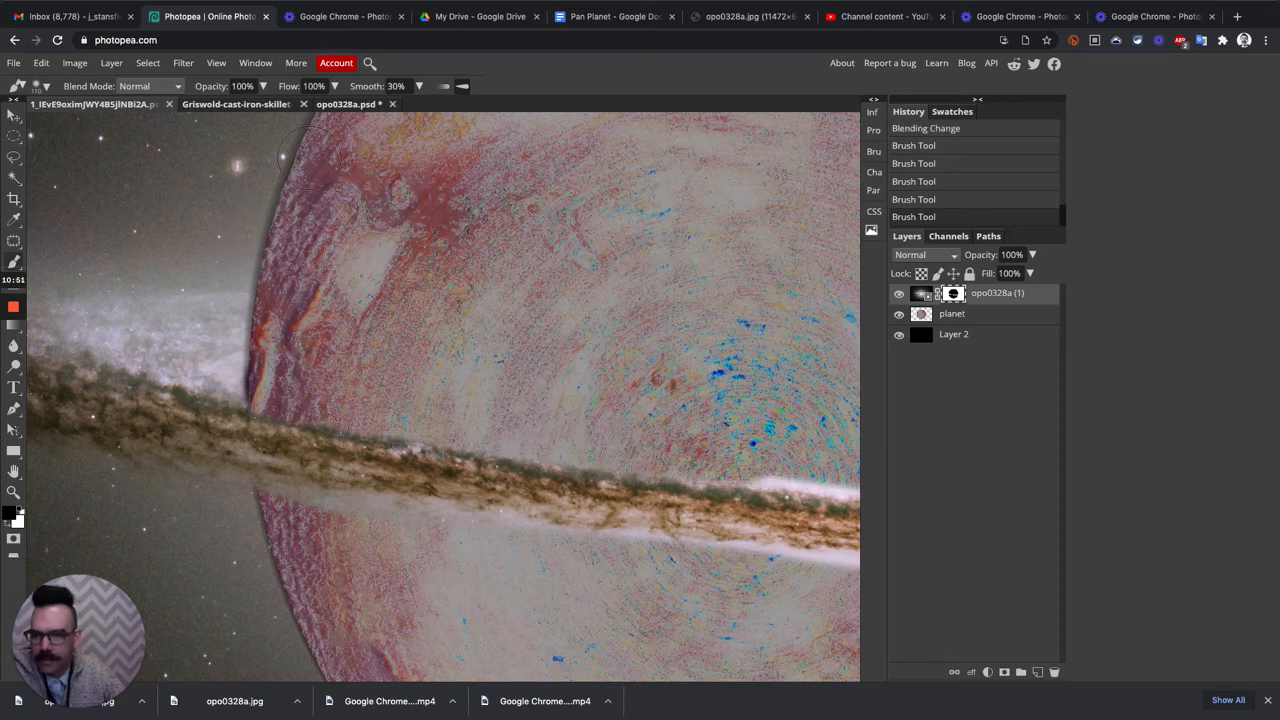
# - Continue masking the haze along the ring's upper edge toward the planet's right side, and undo the stray strokes
pyautogui.moveTo(713, 518); pyautogui.dragTo(362, 469)
pyautogui.moveTo(412, 416)
pyautogui.mouseDown()
pyautogui.moveTo(741, 455)
pyautogui.moveTo(414, 384)
pyautogui.moveTo(743, 394)
pyautogui.moveTo(723, 417)
pyautogui.moveTo(702, 416)
pyautogui.mouseUp()
pyautogui.moveTo(697, 514)
pyautogui.mouseDown()
pyautogui.moveTo(731, 474)
pyautogui.moveTo(709, 466)
pyautogui.moveTo(783, 457)
pyautogui.moveTo(700, 470)
pyautogui.moveTo(735, 445)
pyautogui.moveTo(760, 466)
pyautogui.mouseUp()
pyautogui.hotkey('ctrl', 'z')
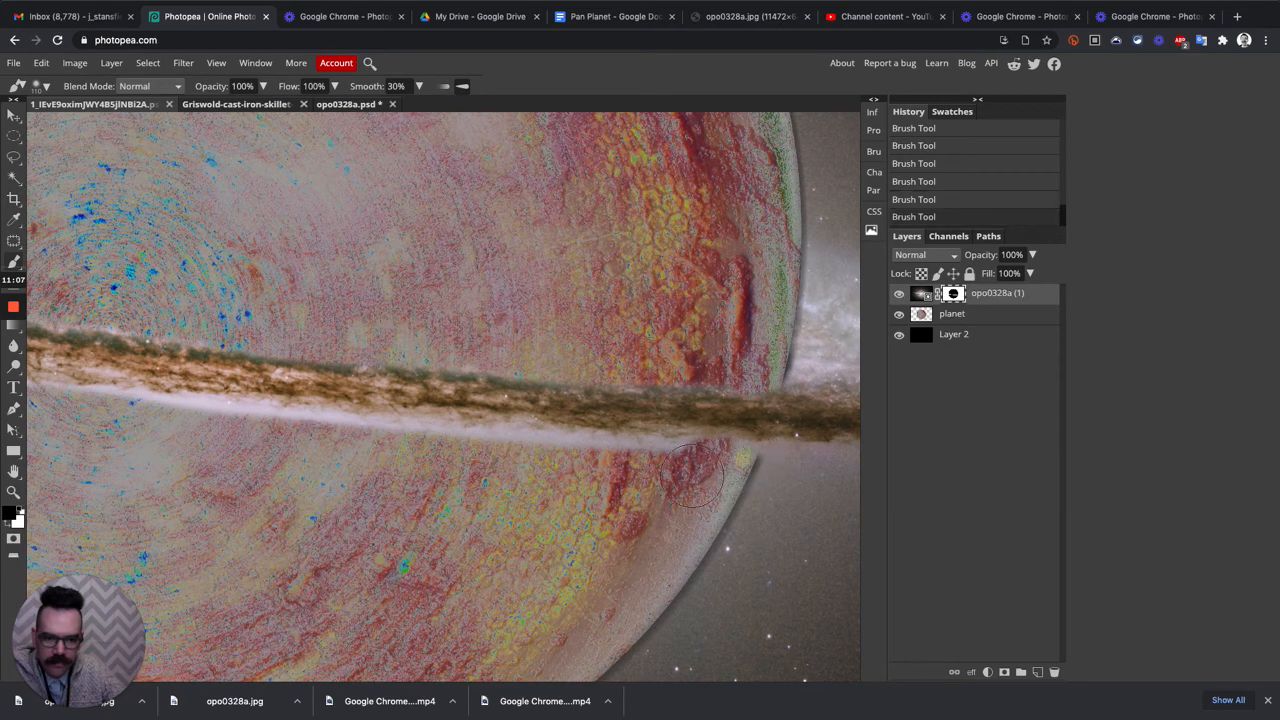
pyautogui.hotkey('ctrl', 'z')
# - Paint black on the mask along the ring's lower edge to hide the haze beneath it across the planet
pyautogui.moveTo(583, 455)
pyautogui.mouseDown()
pyautogui.moveTo(187, 412)
pyautogui.moveTo(258, 435)
pyautogui.moveTo(621, 447)
pyautogui.moveTo(562, 433)
pyautogui.moveTo(601, 431)
pyautogui.moveTo(265, 395)
pyautogui.moveTo(301, 421)
pyautogui.moveTo(563, 441)
pyautogui.mouseUp()
pyautogui.moveTo(502, 405); pyautogui.dragTo(303, 380)
pyautogui.click(291, 381)
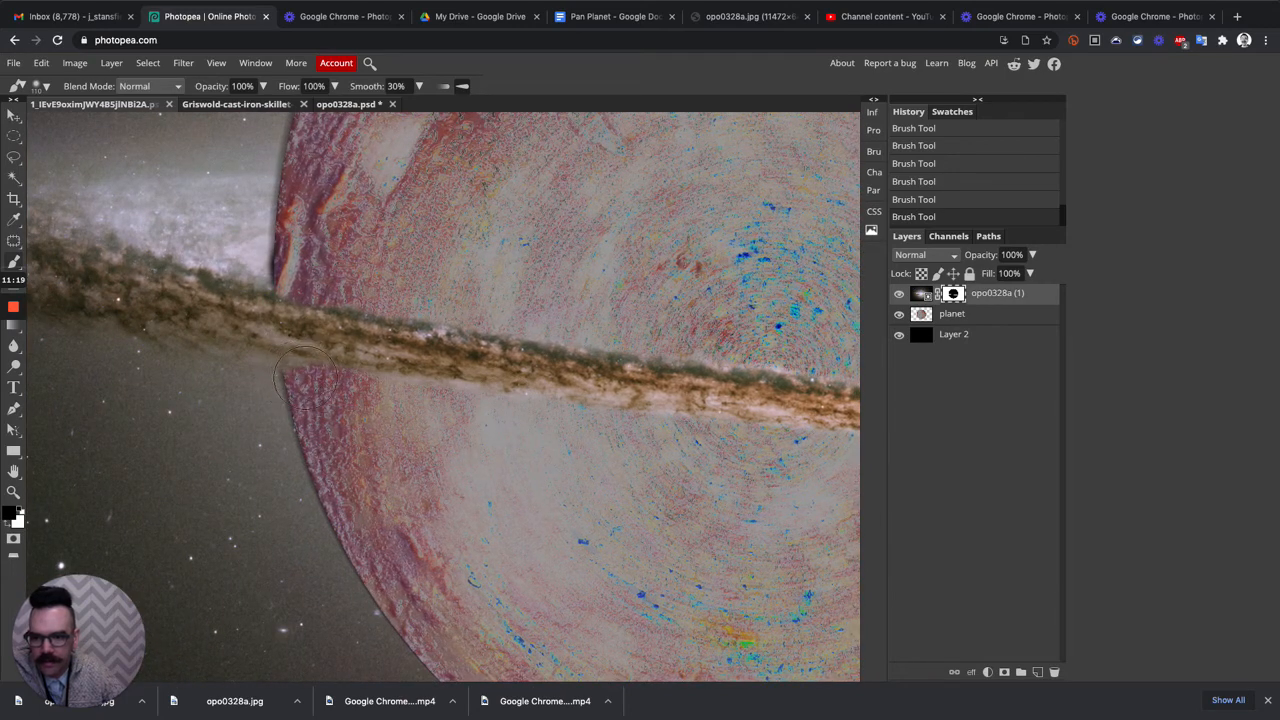
pyautogui.click(366, 381)
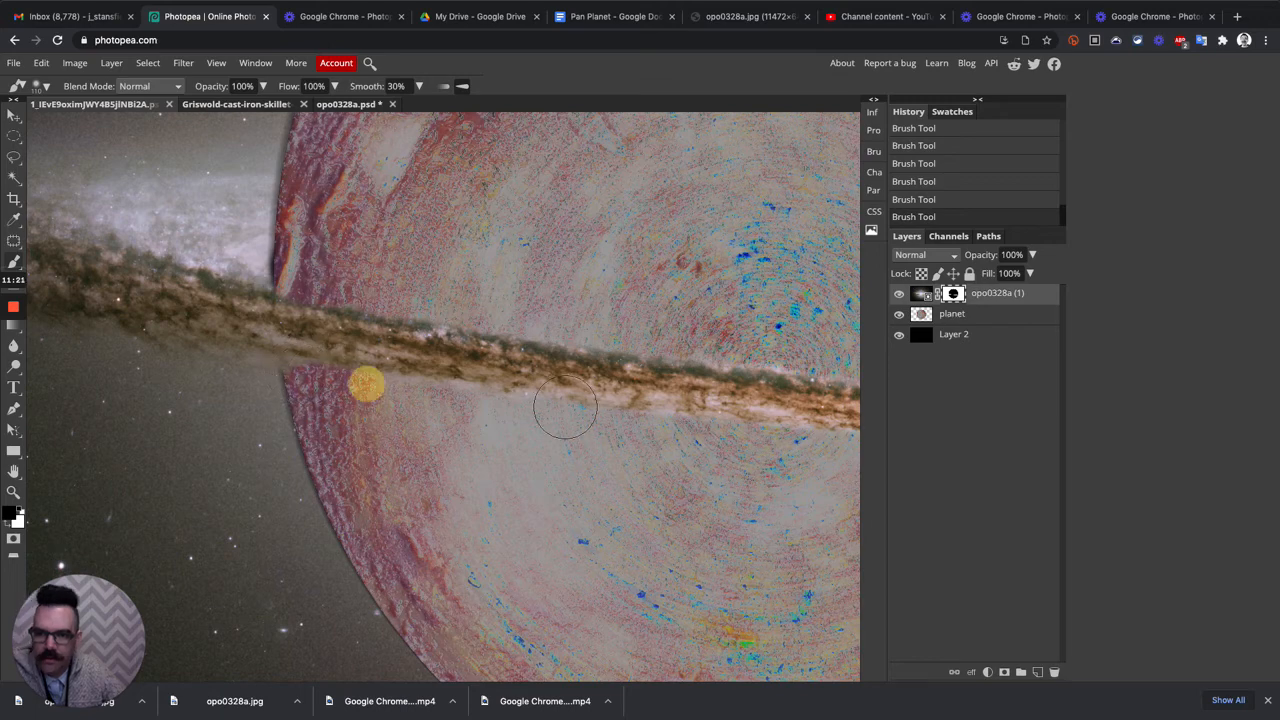
# - Fit the whole image in view and compare it with the opo0328a (1) layer hidden and shown
pyautogui.hotkey('ctrl', '0')
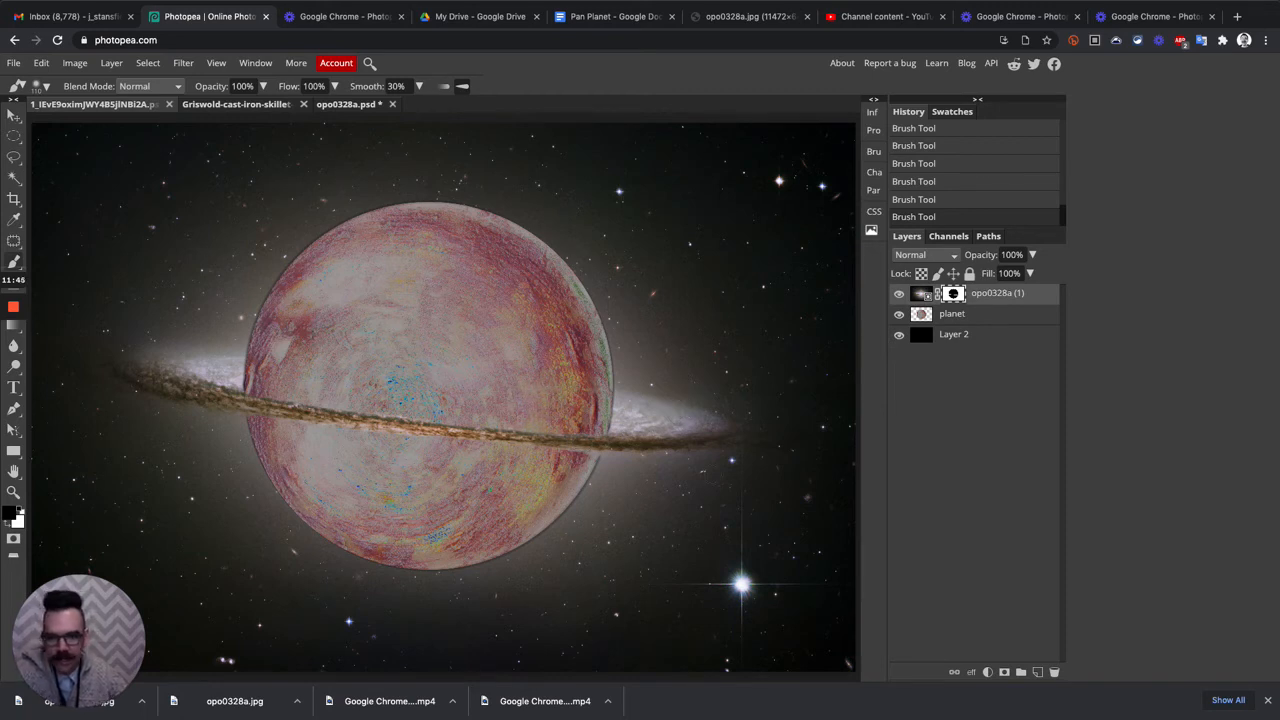
pyautogui.click(900, 294)
pyautogui.click(900, 295)
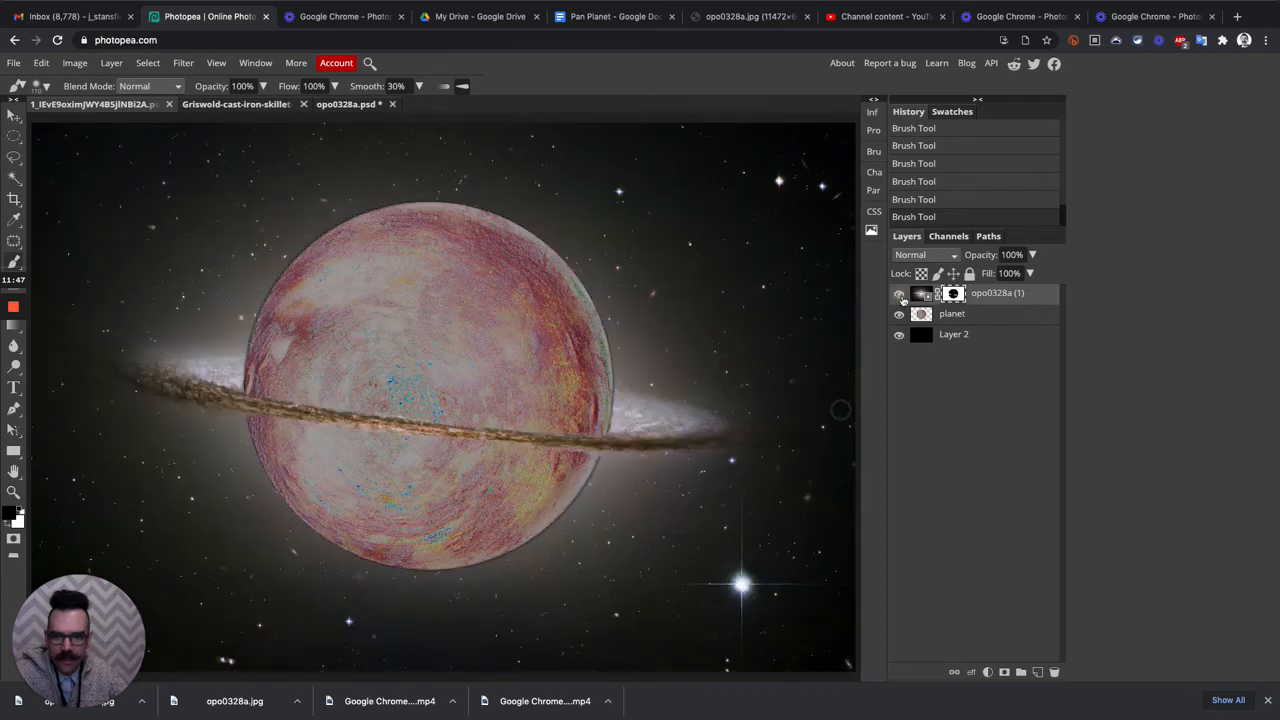
pyautogui.click(899, 294)
pyautogui.click(899, 295)
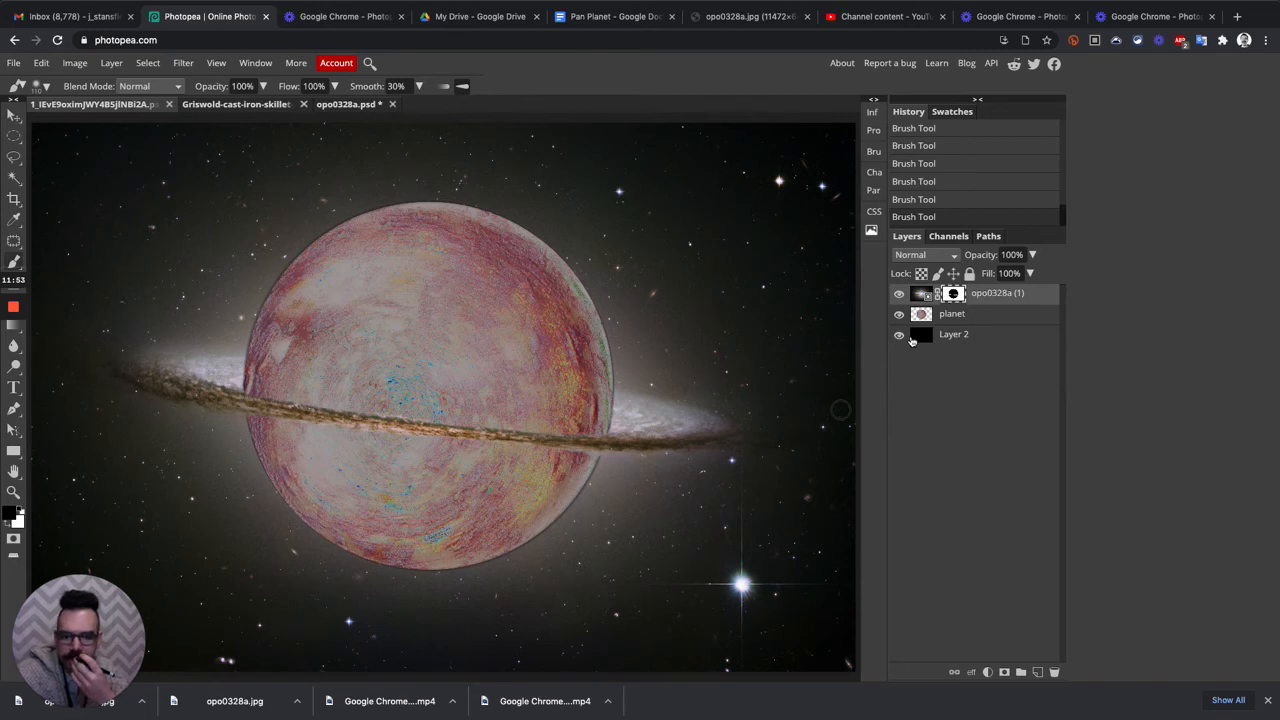
# - Try the Lighten and Screen blend modes on the masked galaxy layer
pyautogui.click(925, 254)
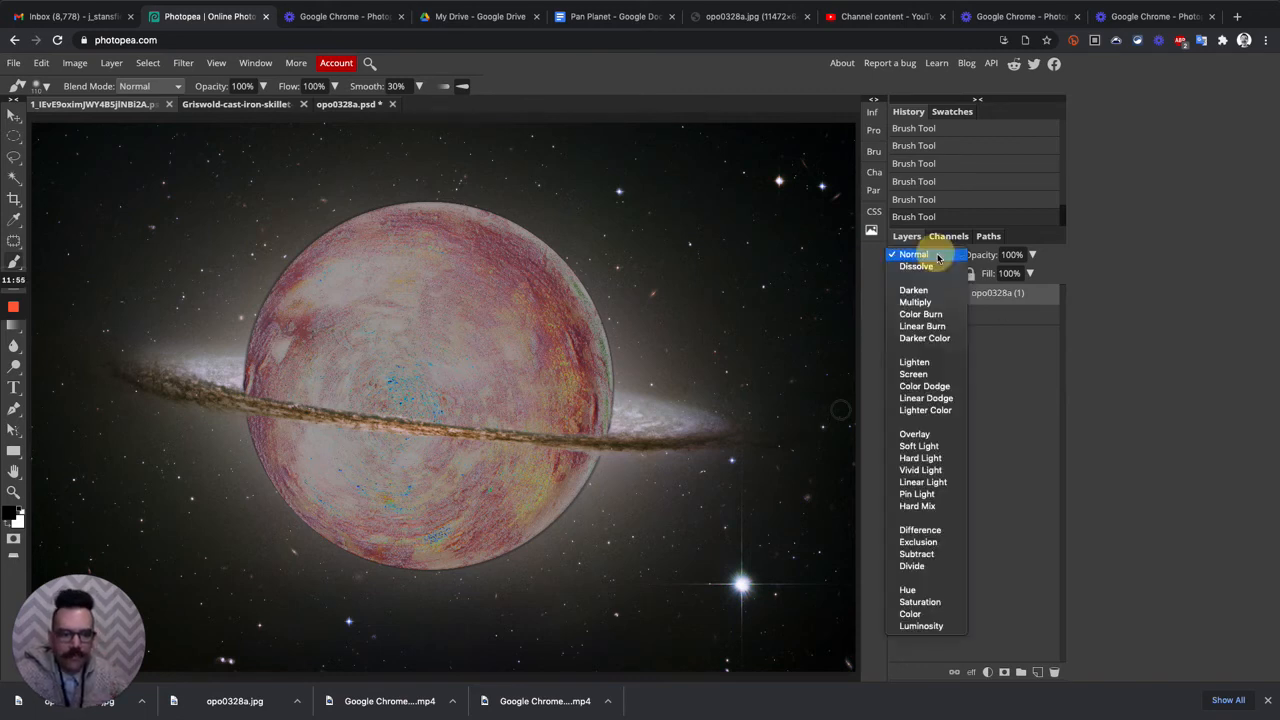
pyautogui.click(939, 362)
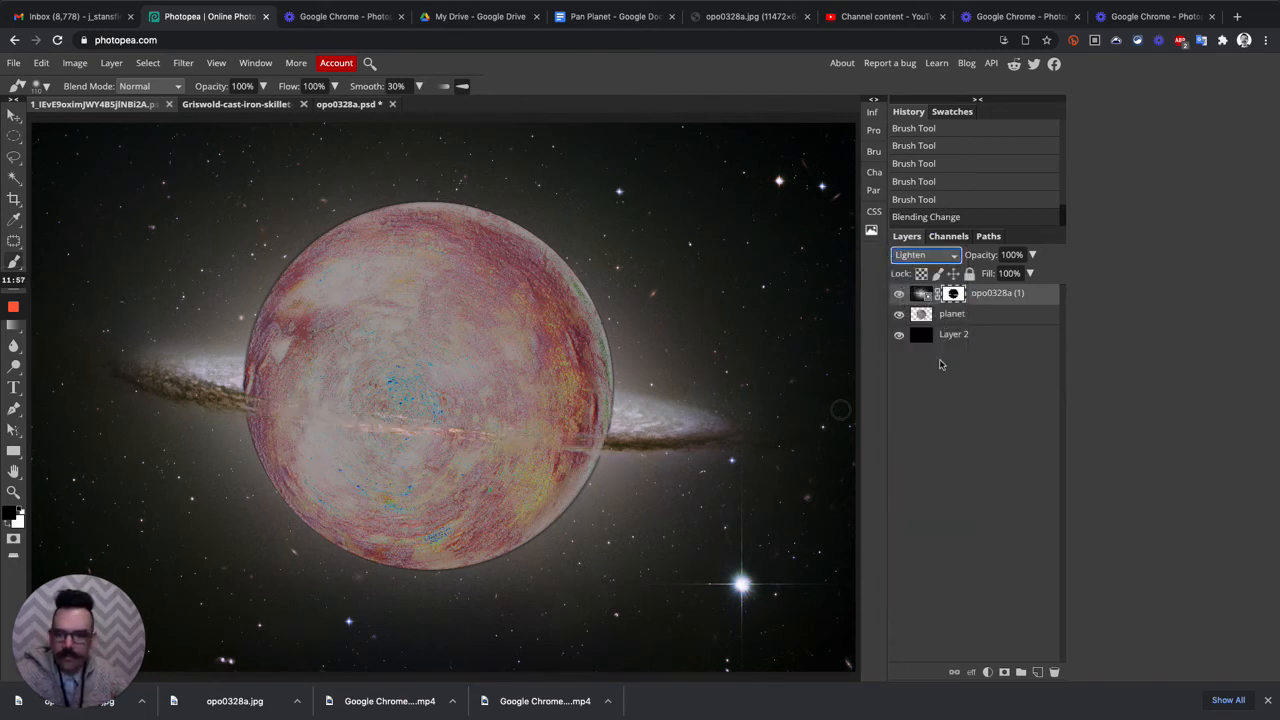
pyautogui.click(937, 262)
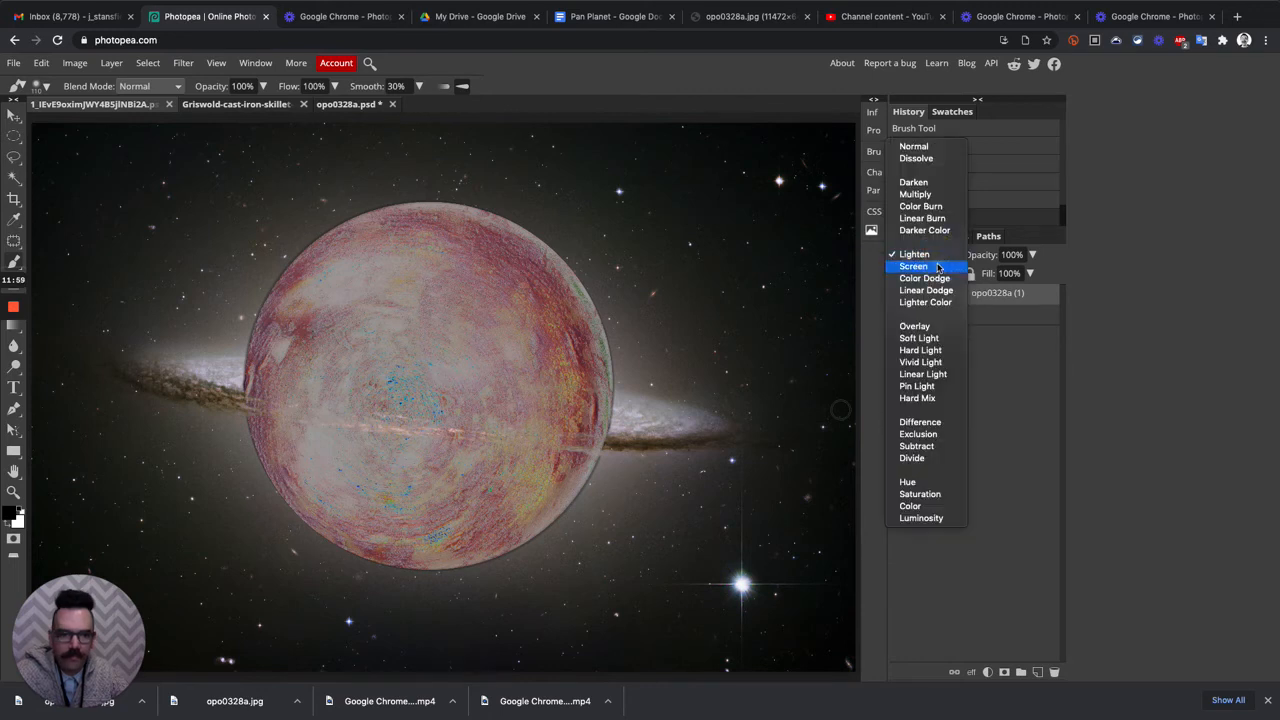
pyautogui.click(937, 267)
pyautogui.moveTo(3, 311)
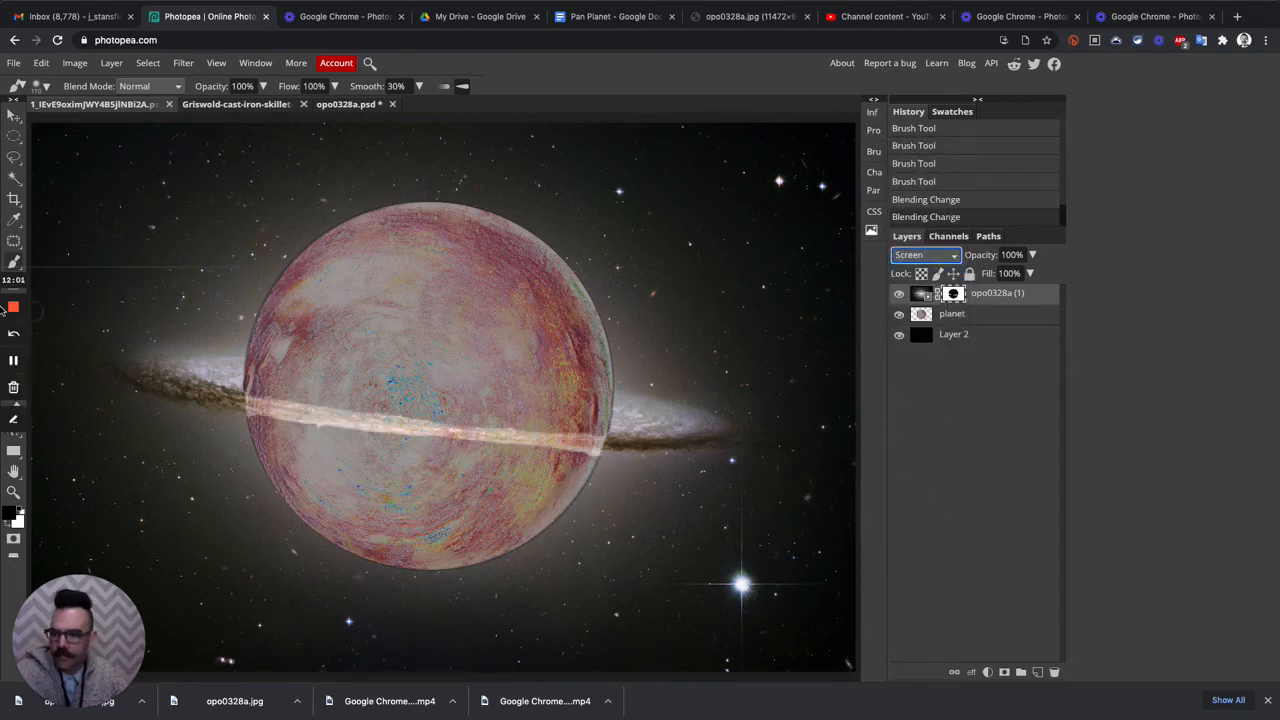
pyautogui.click(15, 362)
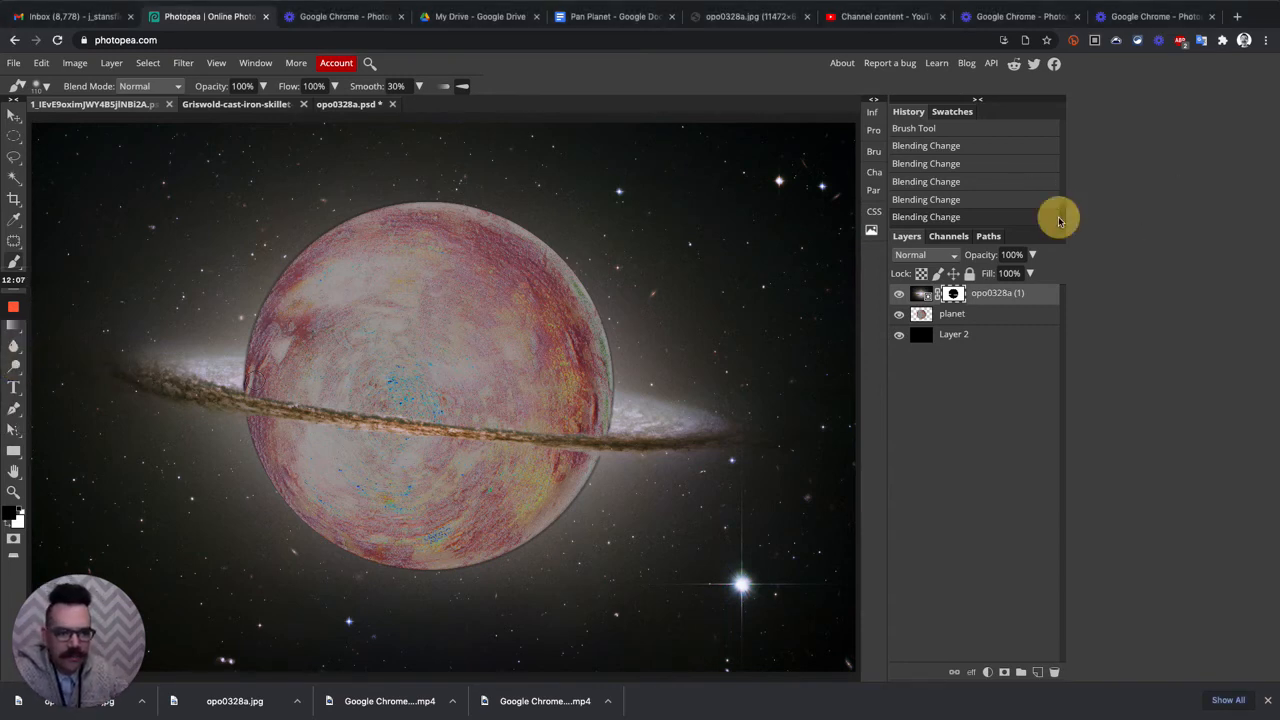
# - Roll the history back to the Select Pixels state, before the selection was inverted and the mask added
pyautogui.moveTo(1062, 215); pyautogui.dragTo(1063, 134)
pyautogui.click(980, 168)
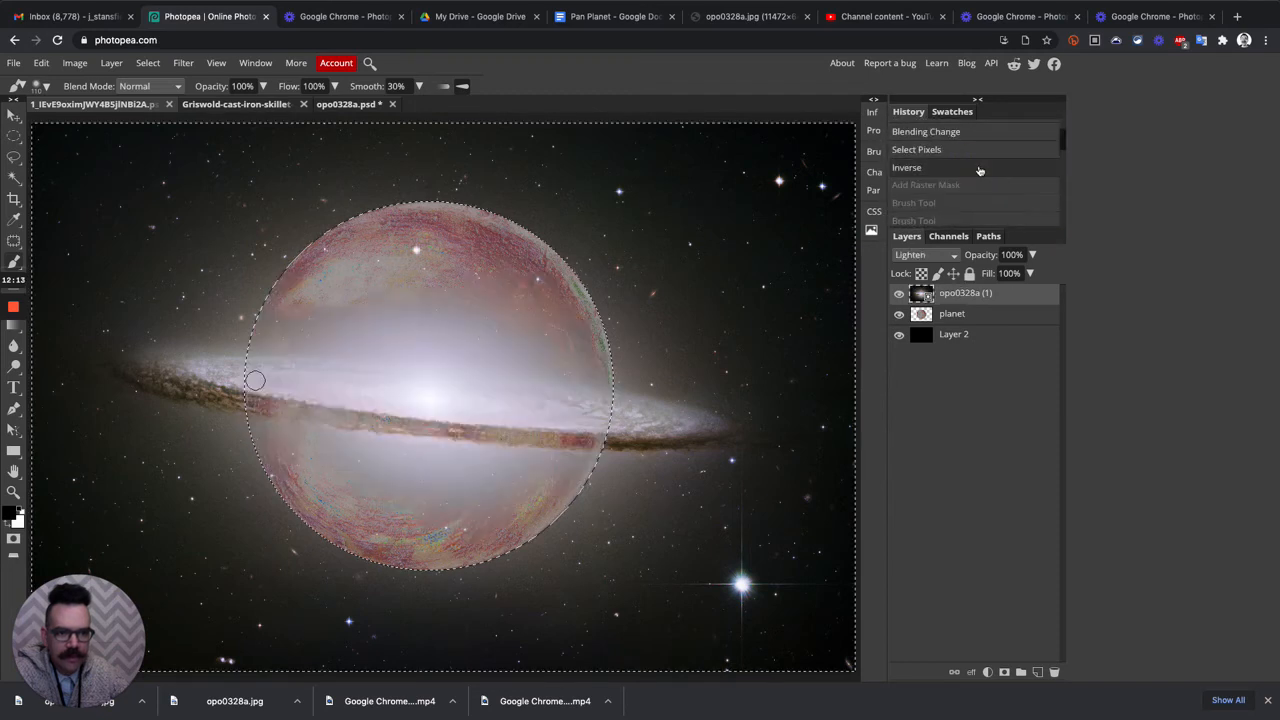
pyautogui.click(934, 150)
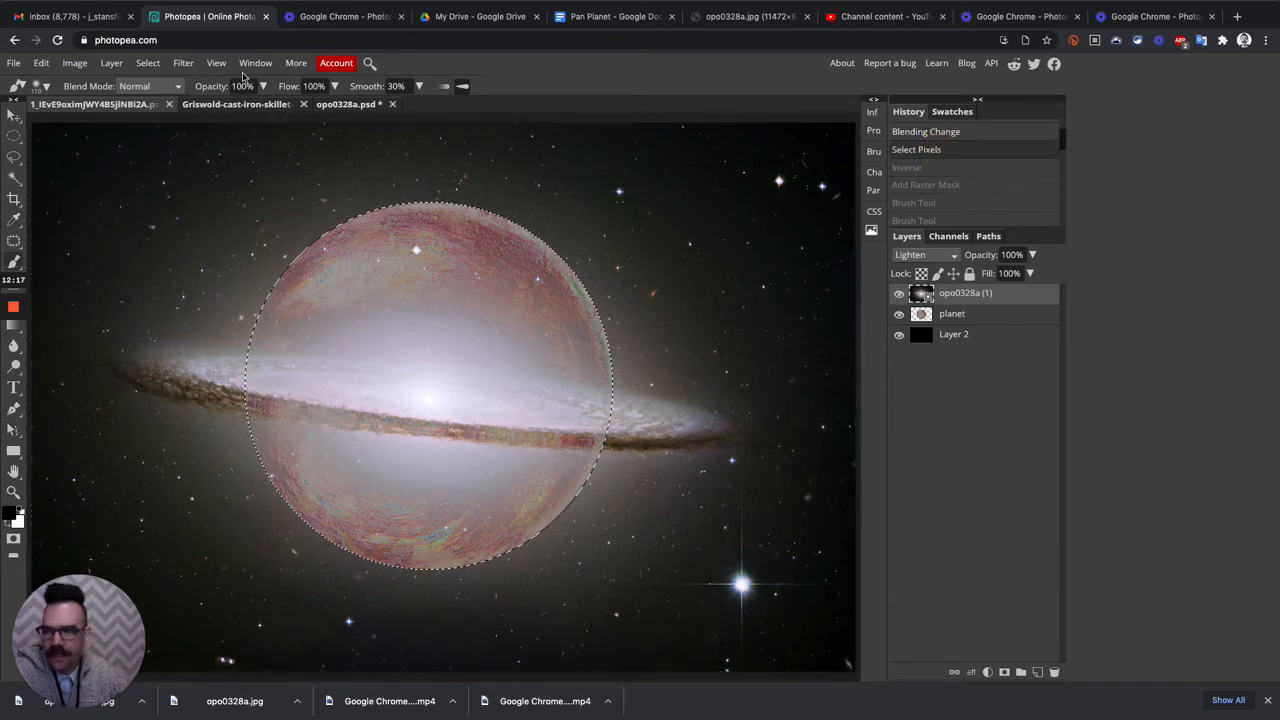
# - Contract the planet-shaped selection by 5 px
pyautogui.click(183, 62)
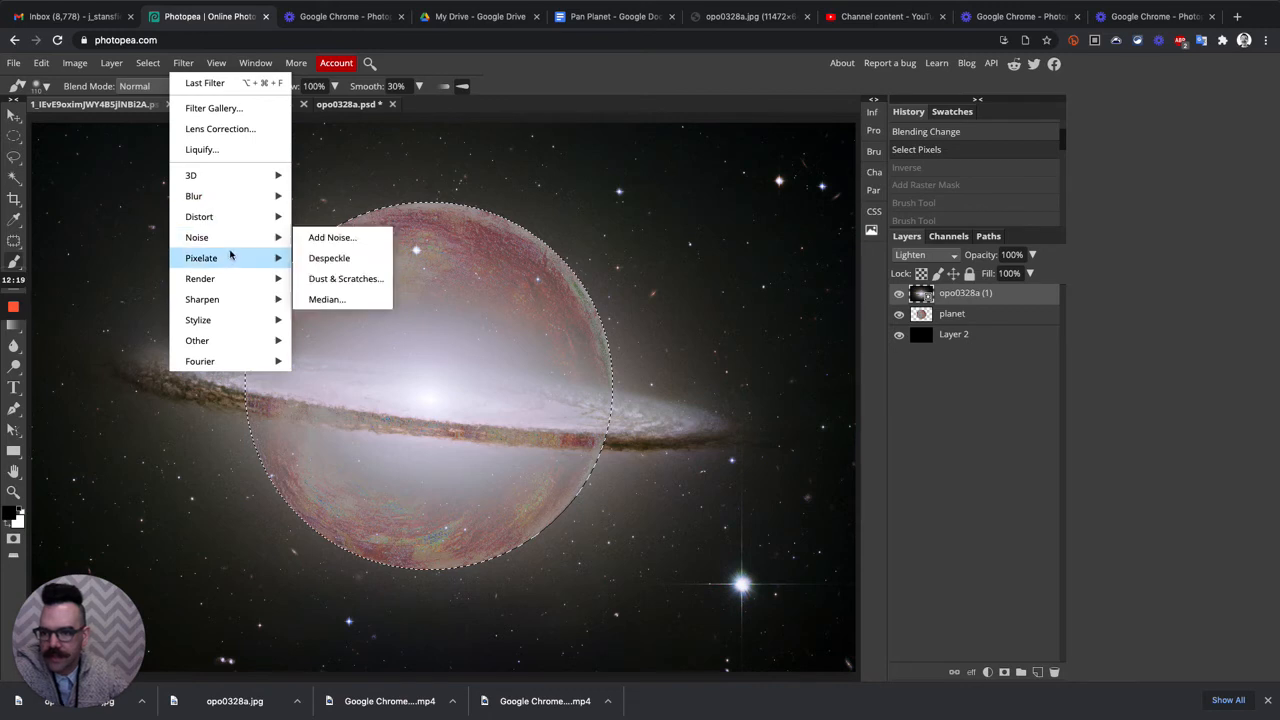
pyautogui.moveTo(230, 258)
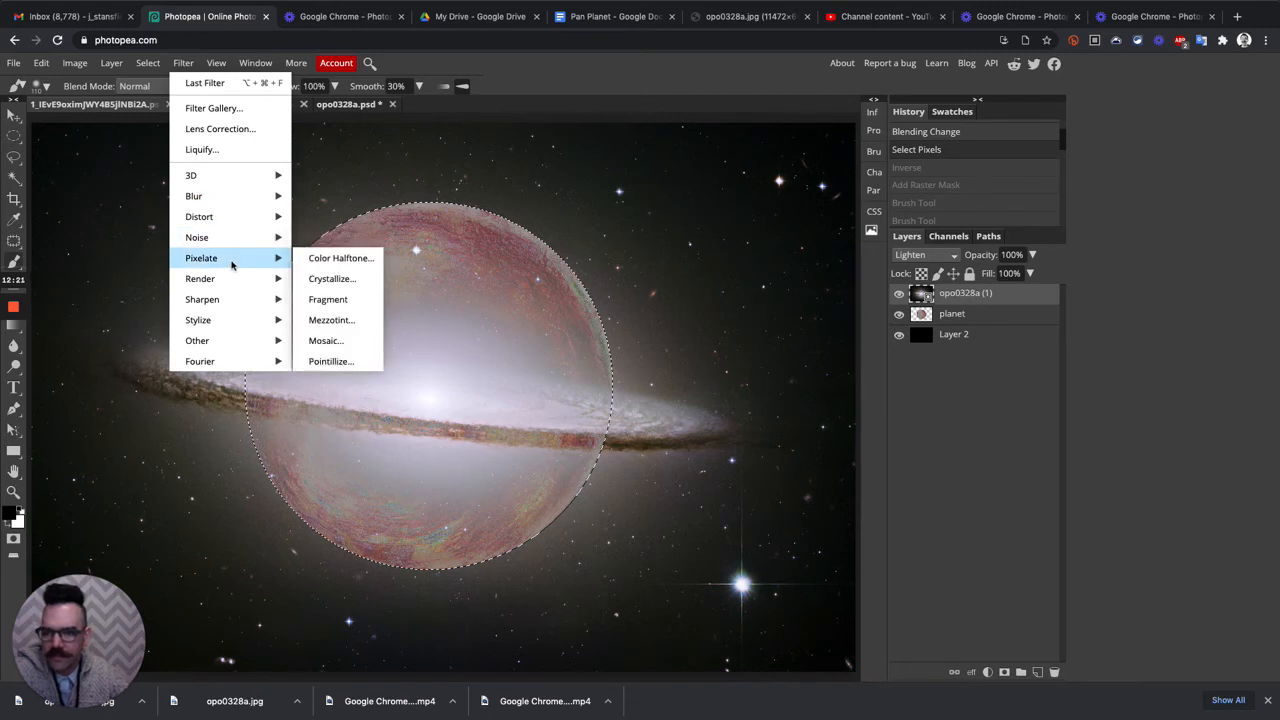
pyautogui.moveTo(160, 63)
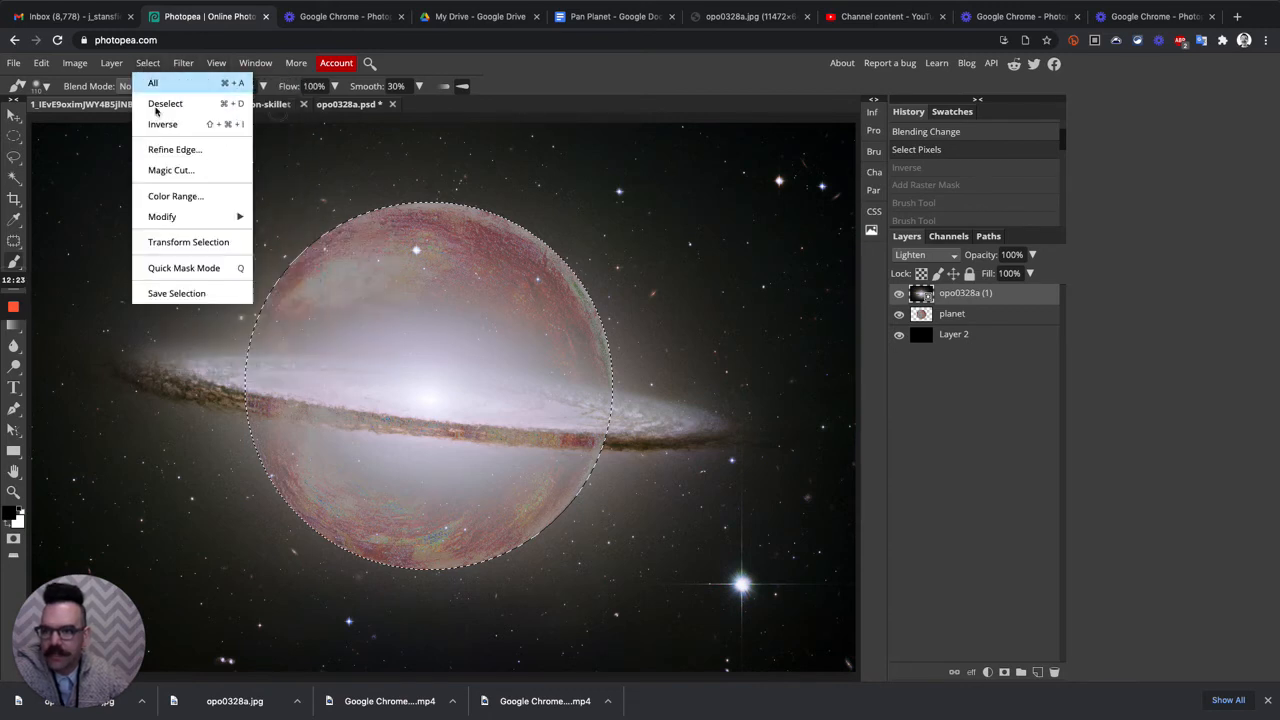
pyautogui.moveTo(237, 216)
pyautogui.click(308, 279)
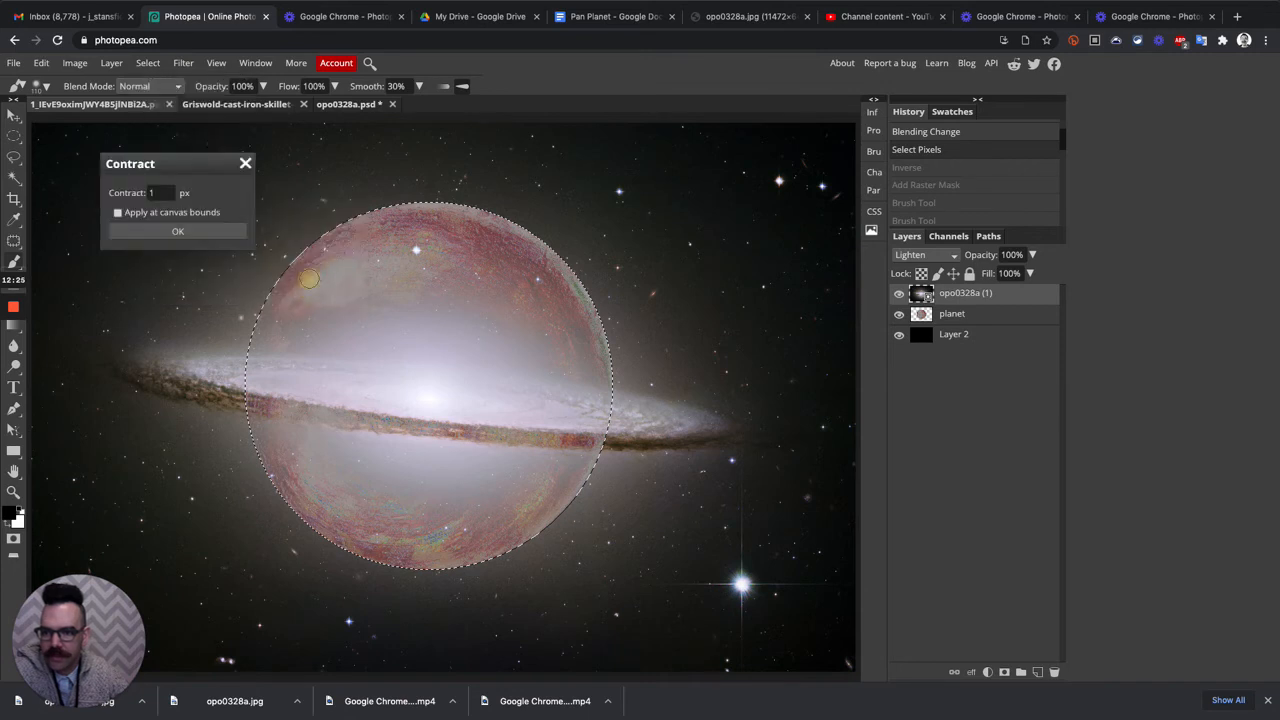
pyautogui.click(163, 191)
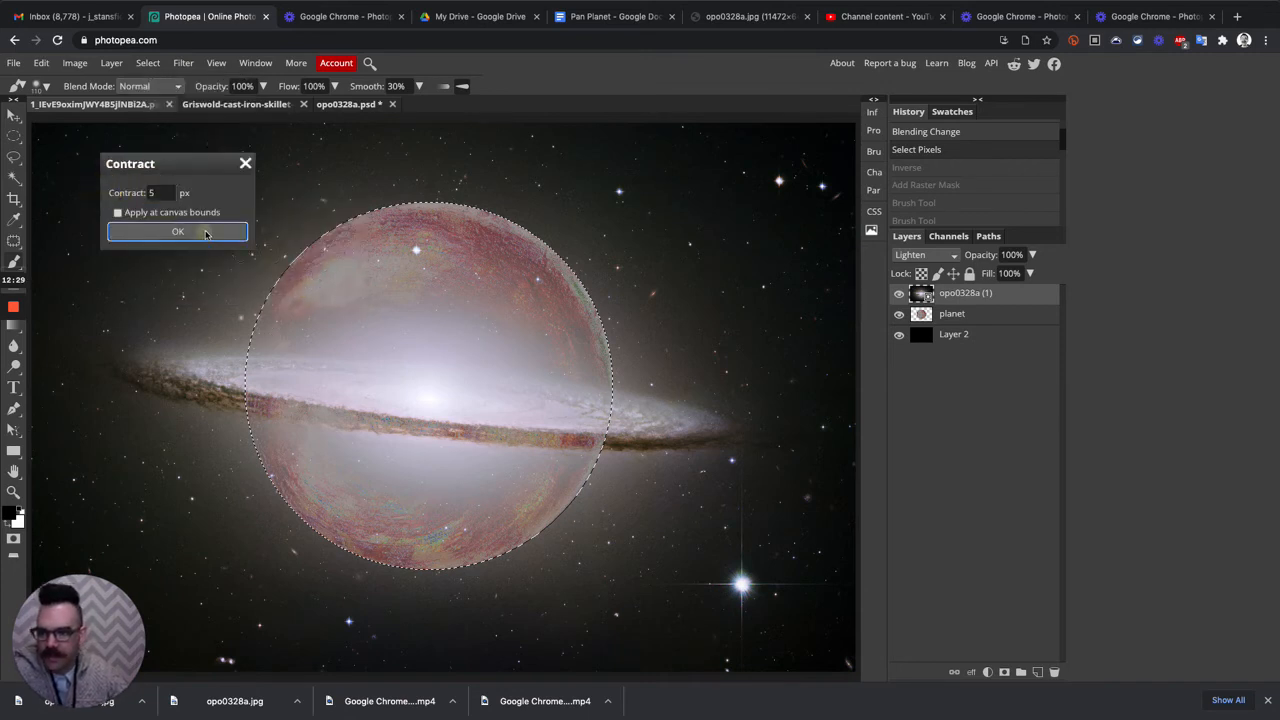
pyautogui.click(211, 232)
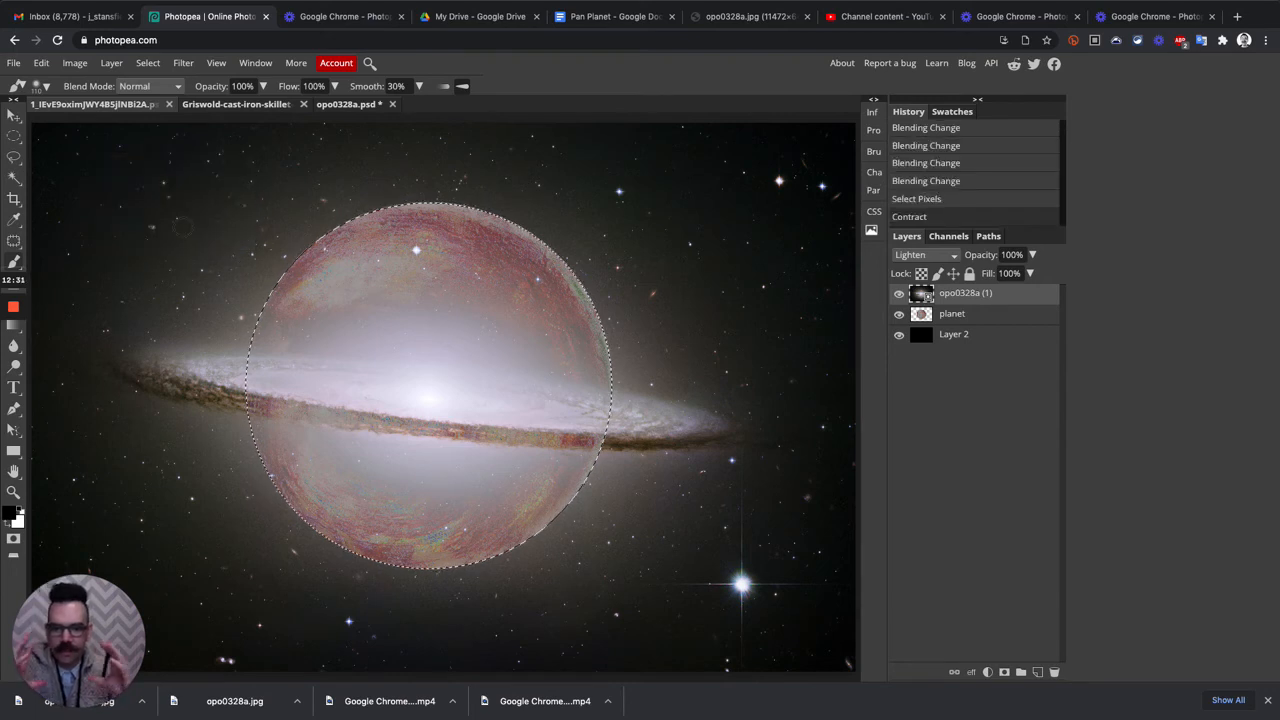
# - Contract the planet-shaped selection by a further 10 px
pyautogui.click(148, 62)
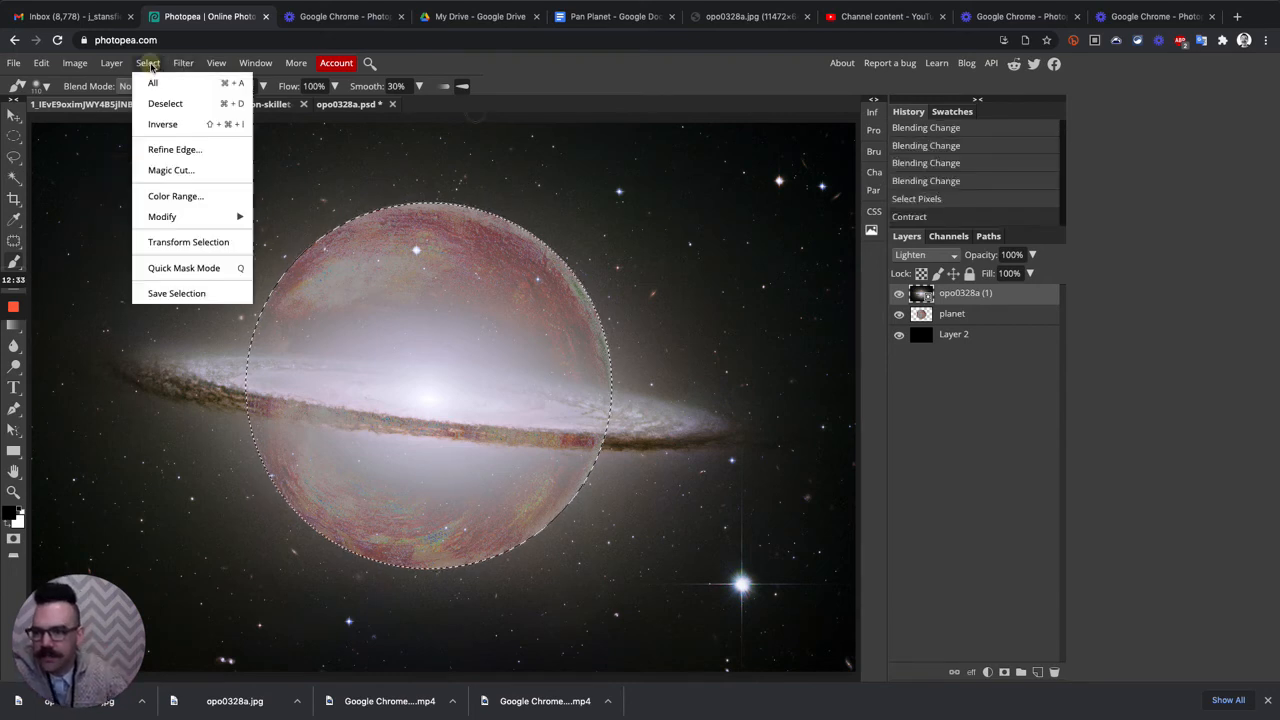
pyautogui.moveTo(222, 216)
pyautogui.click(322, 280)
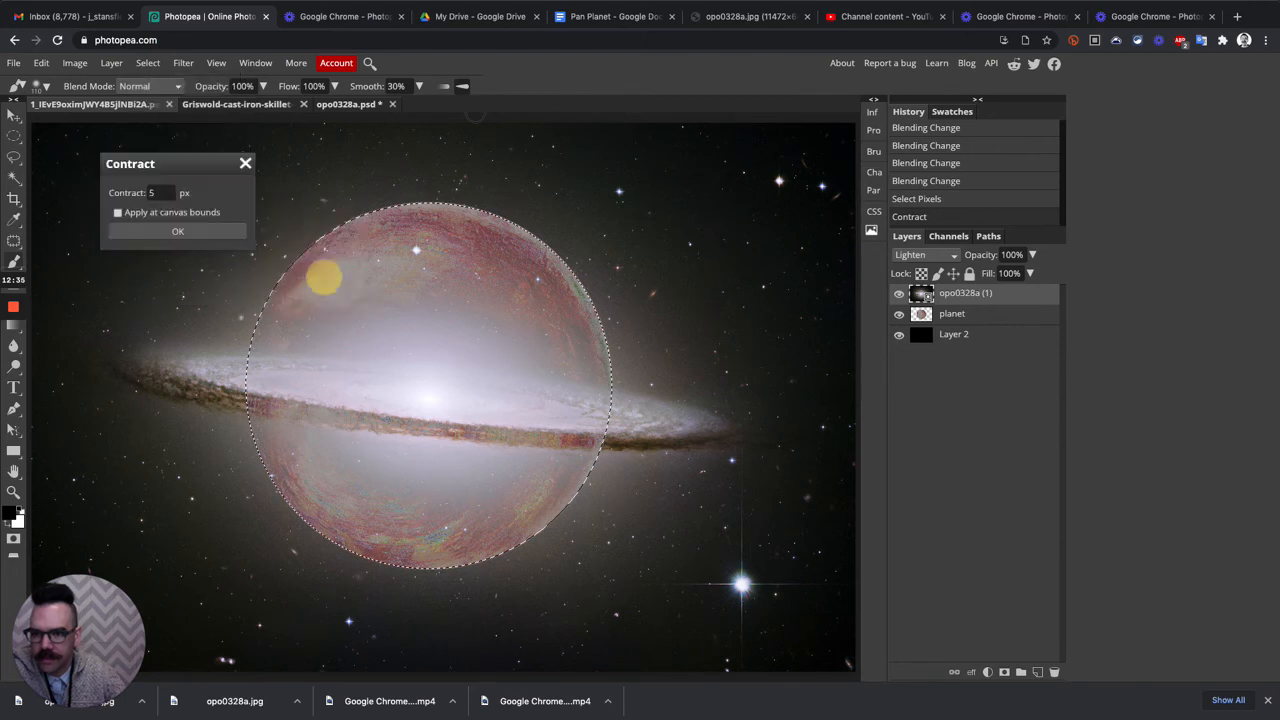
pyautogui.doubleClick(163, 193)
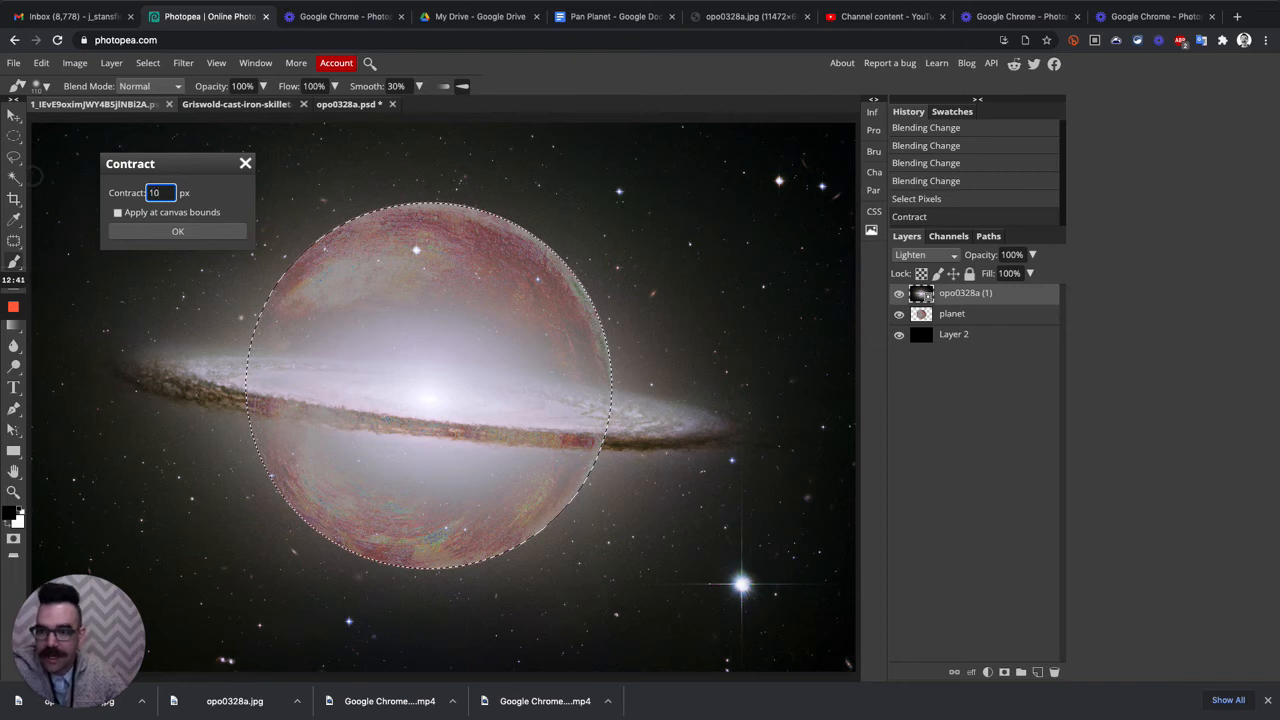
pyautogui.write('10')
pyautogui.click(177, 231)
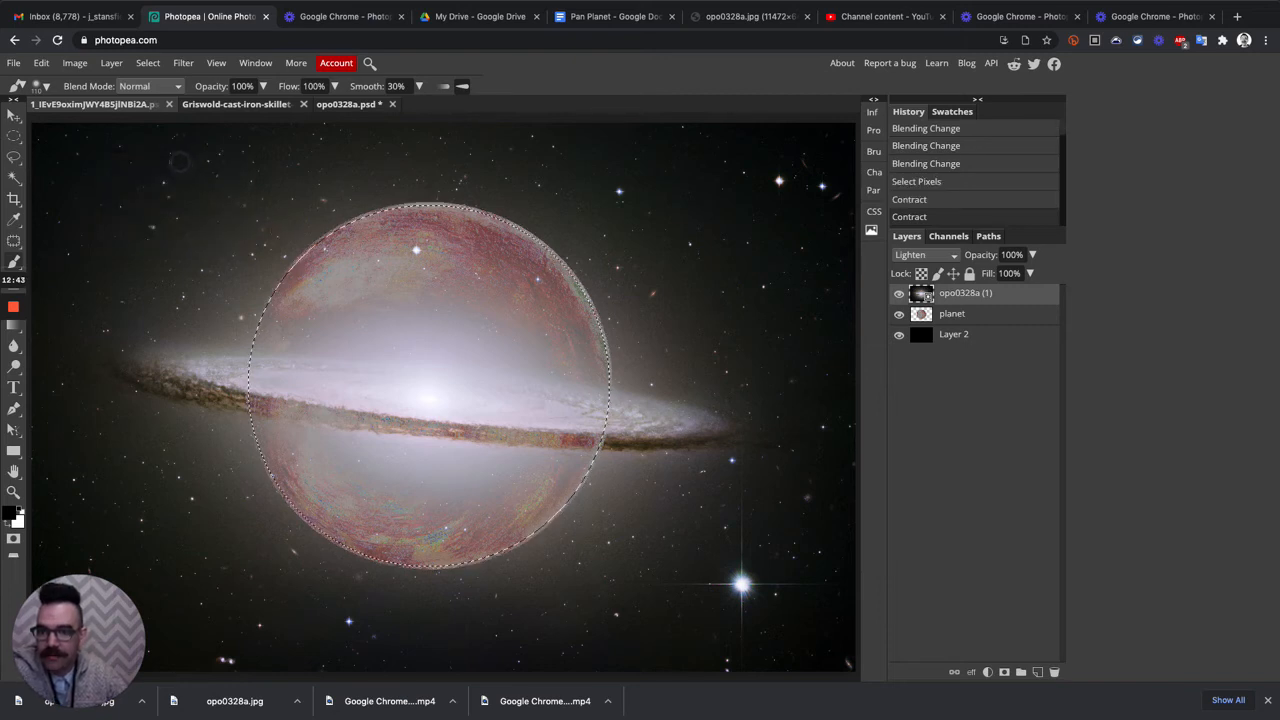
# - Feather the contracted planet selection by 8 px
pyautogui.click(117, 66)
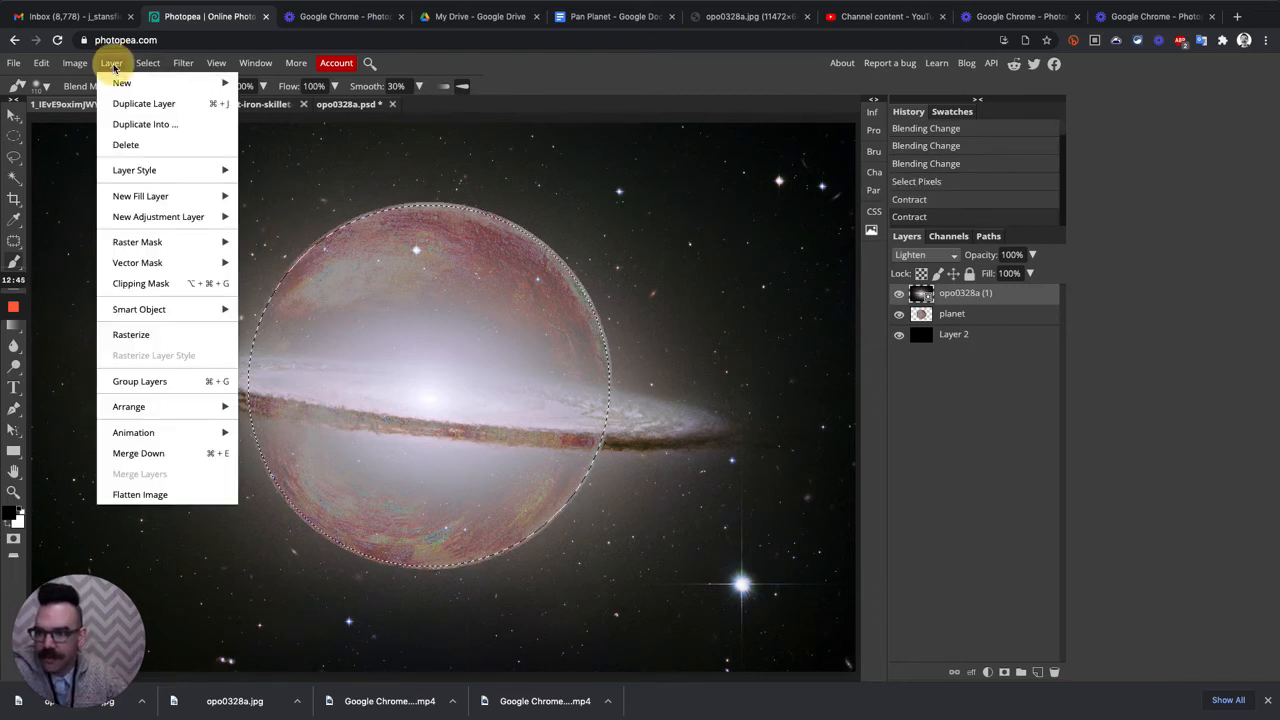
pyautogui.moveTo(148, 64)
pyautogui.moveTo(200, 216)
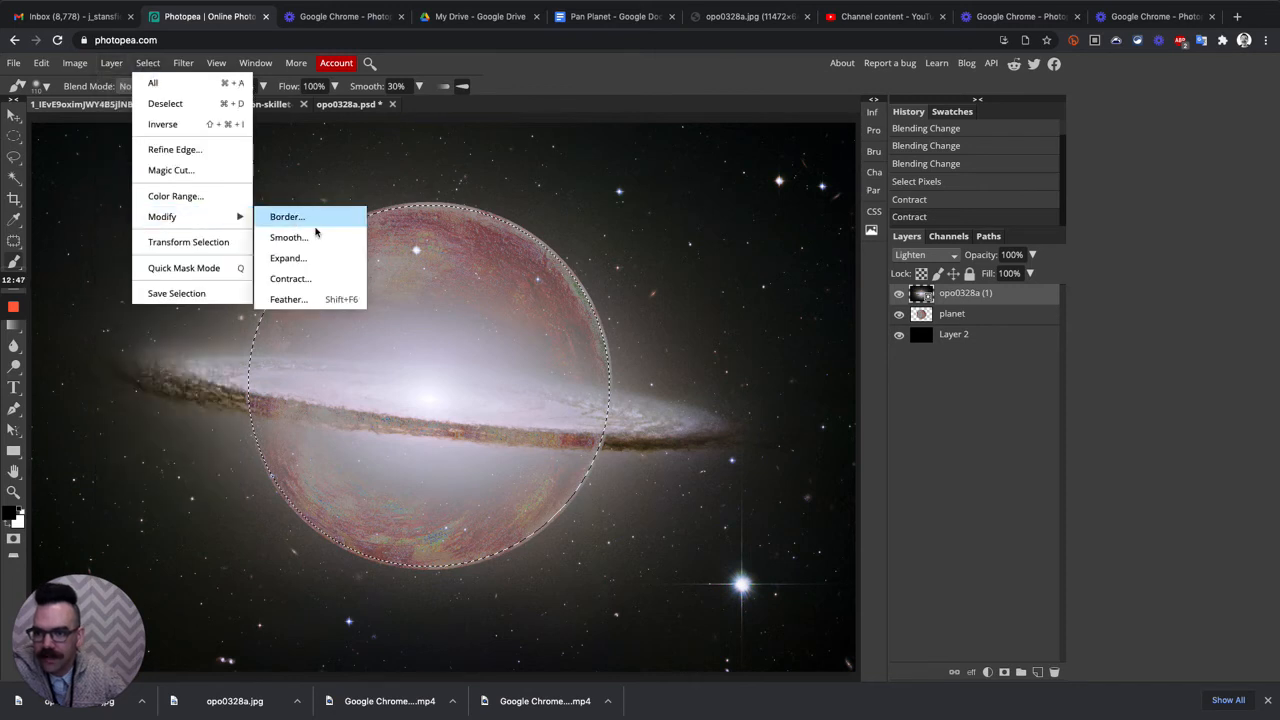
pyautogui.click(288, 299)
pyautogui.doubleClick(151, 193)
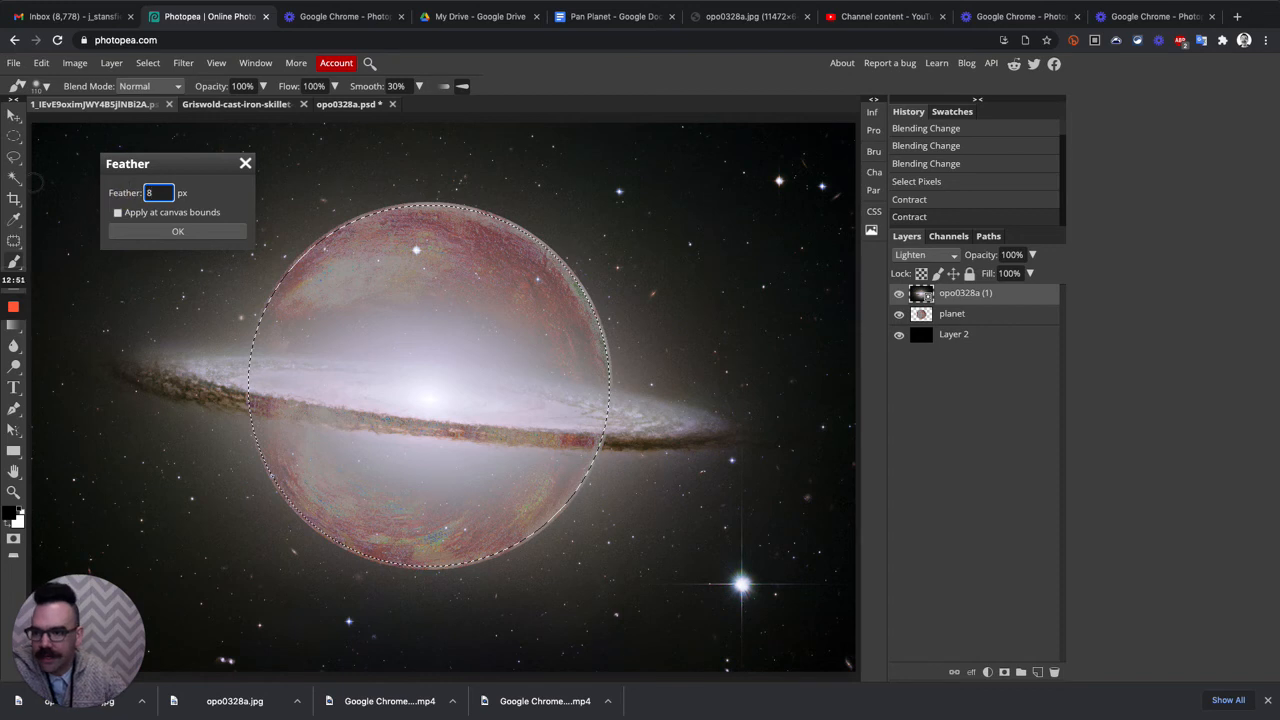
pyautogui.click(190, 231)
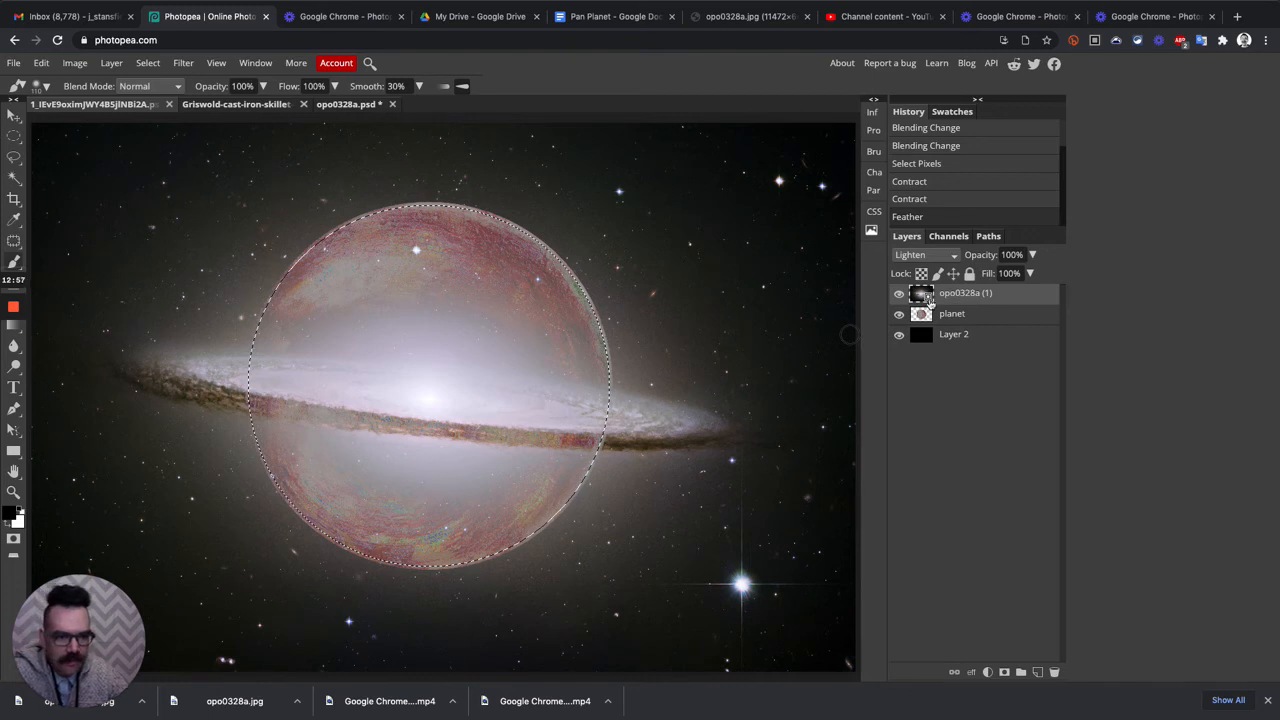
# - Invert the feathered selection and add it as a raster mask on the opo0328a (1) layer, so the galaxy is hidden over the planet
pyautogui.click(1004, 672)
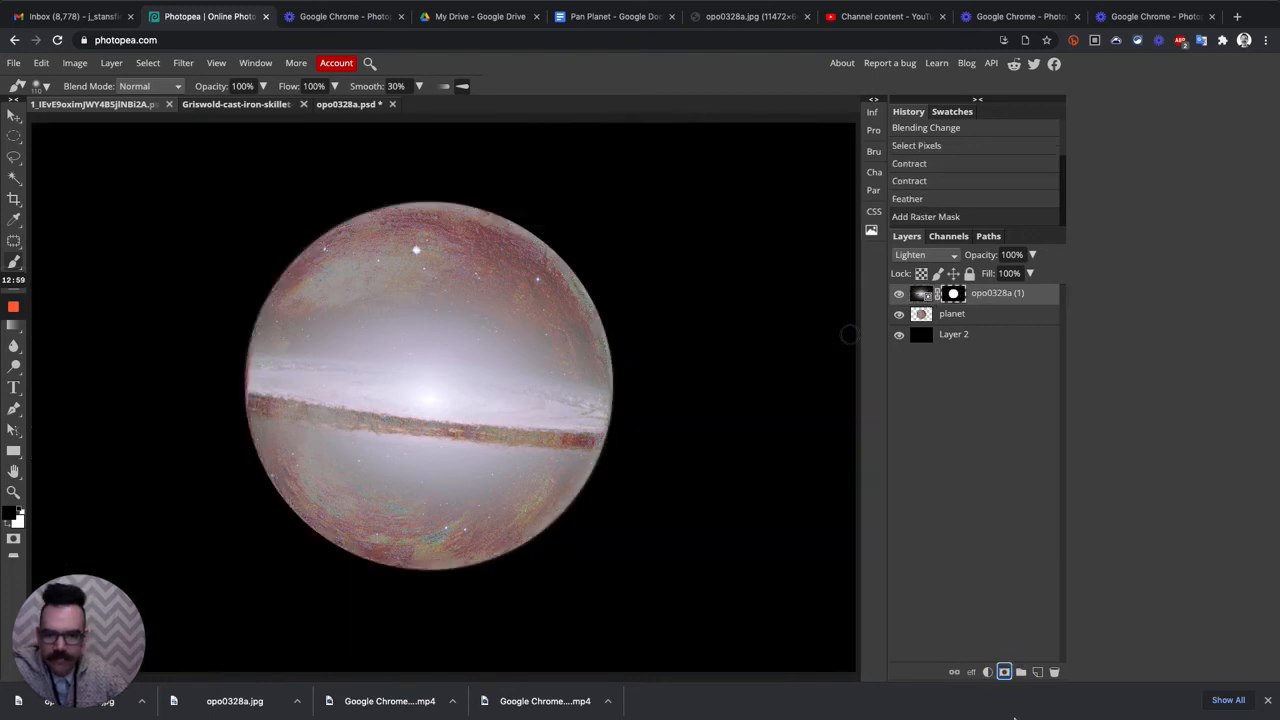
pyautogui.hotkey('ctrl', 'z')
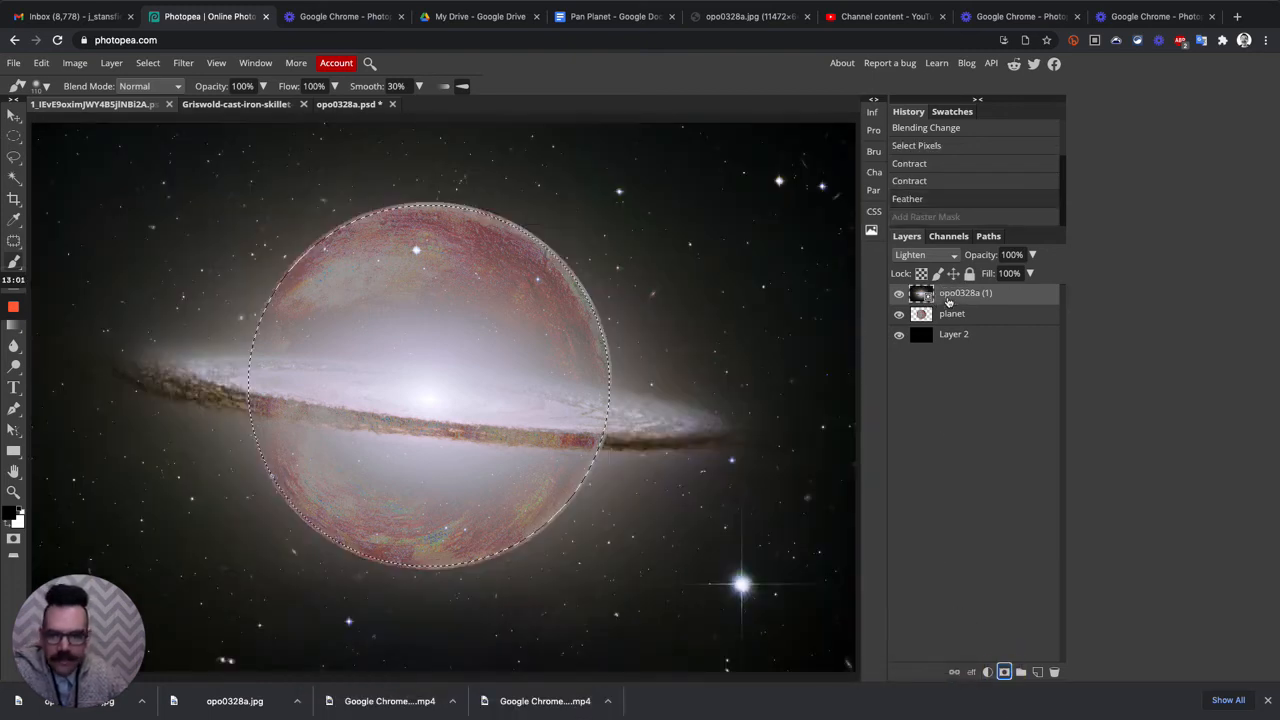
pyautogui.click(148, 63)
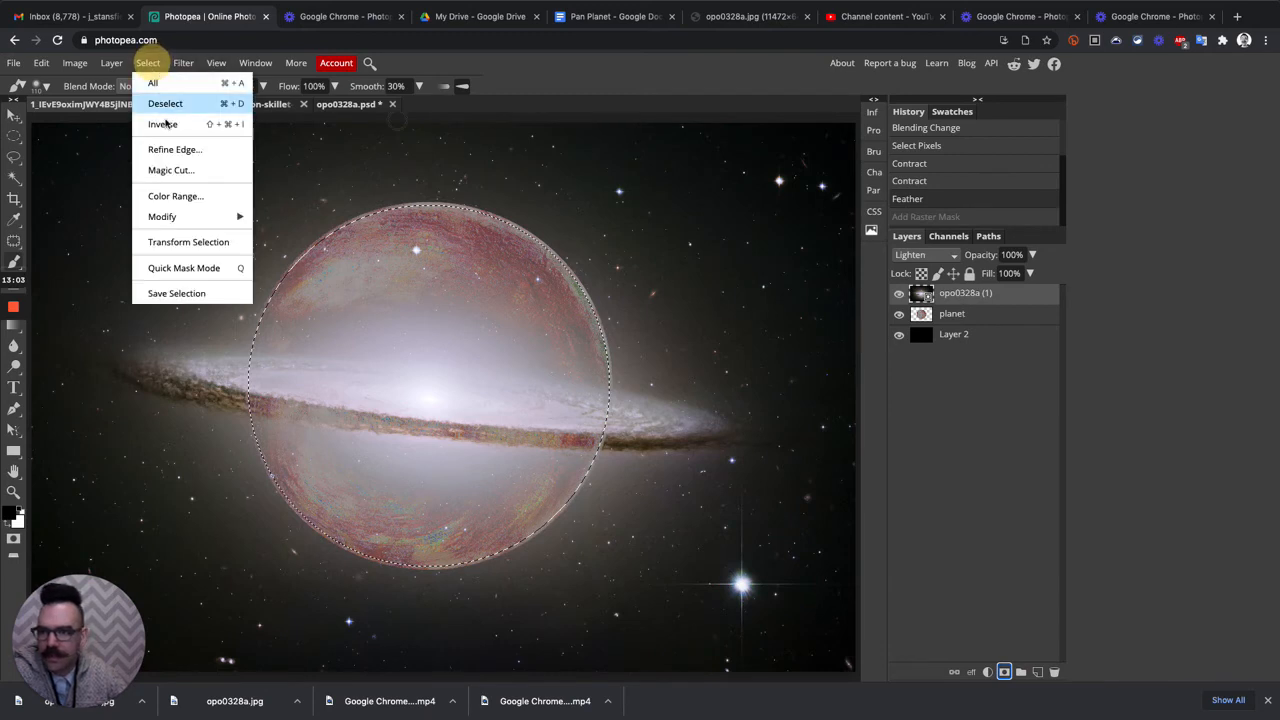
pyautogui.click(190, 120)
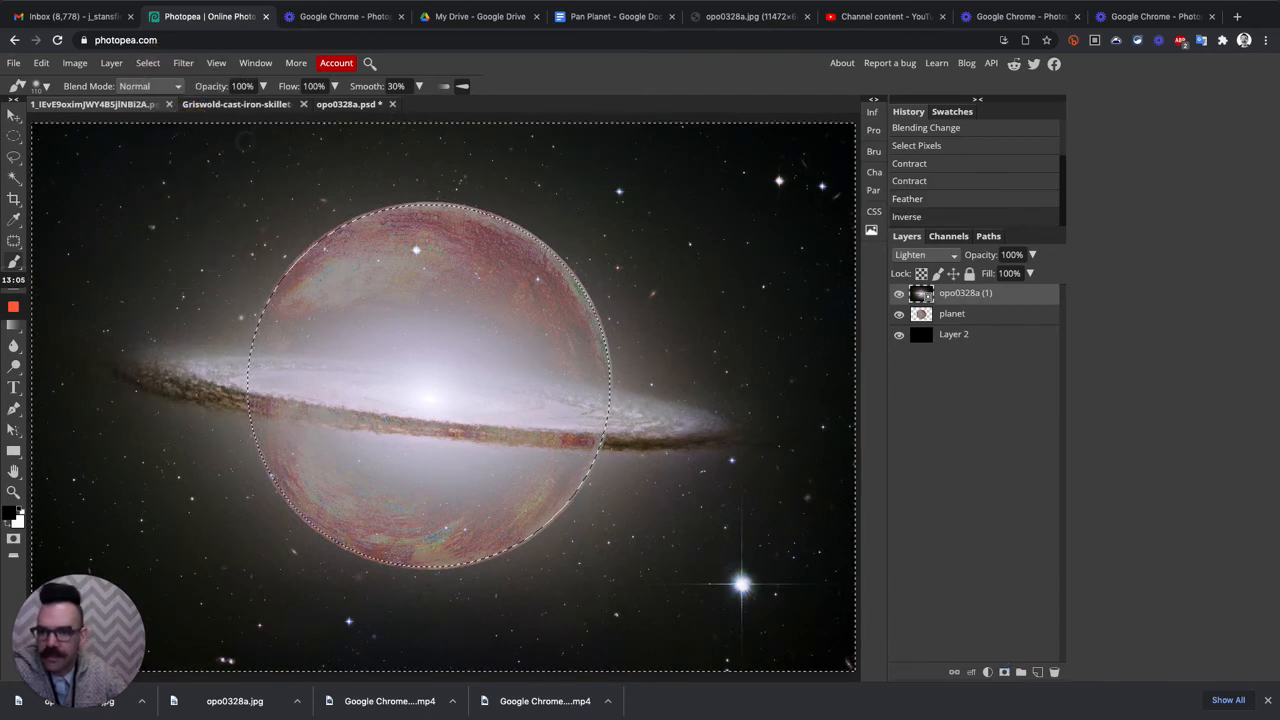
pyautogui.click(1004, 672)
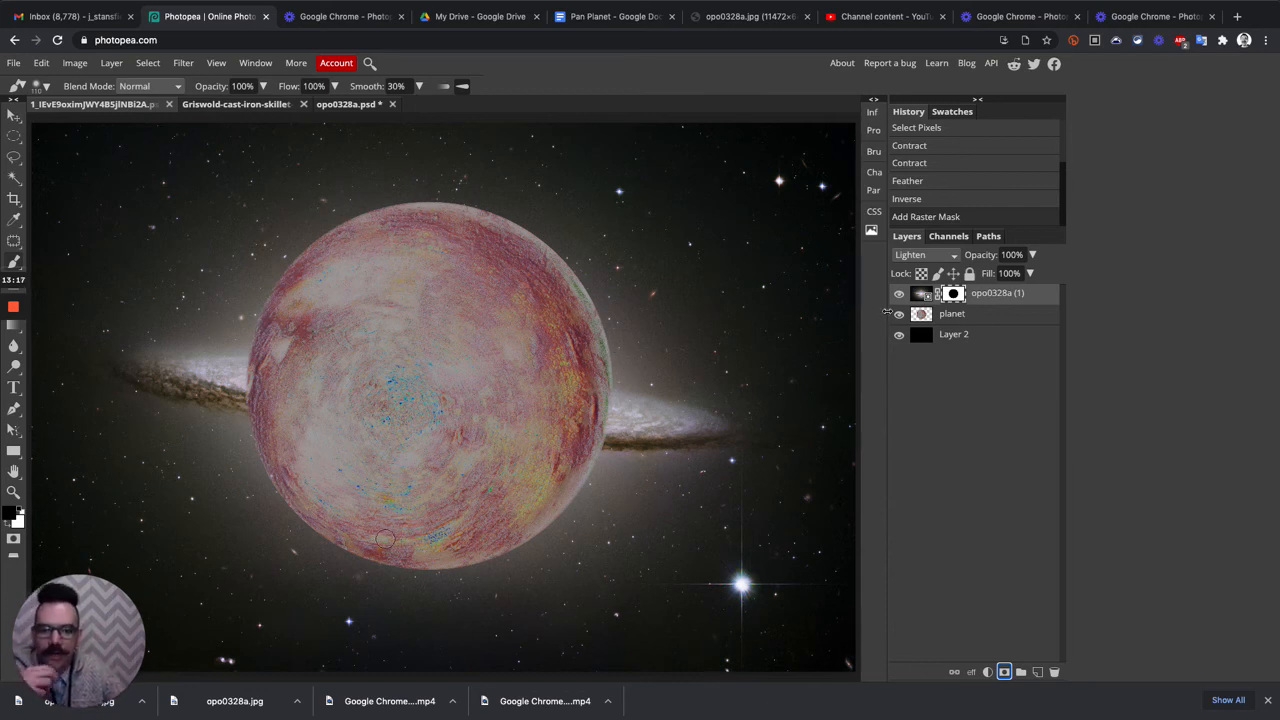
# - Paint white on the galaxy layer's mask along the dark ring across the planet, and set the layer's blend mode to Normal
pyautogui.click(953, 293)
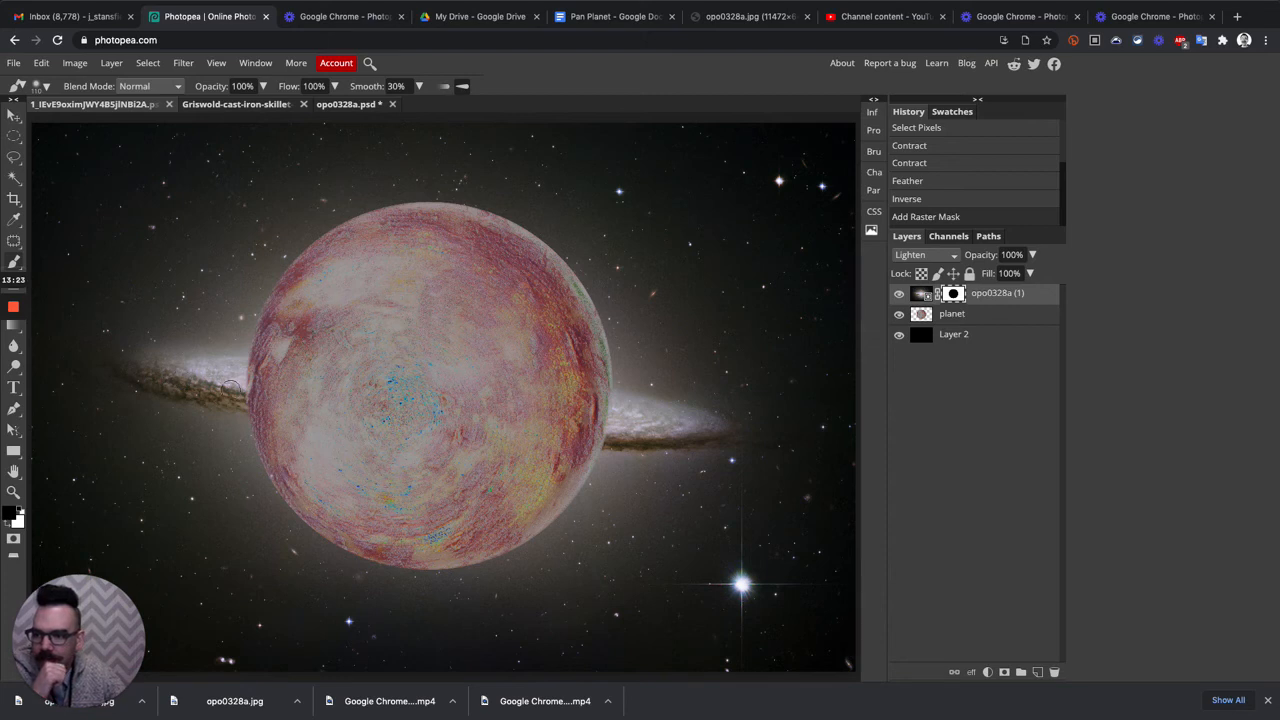
pyautogui.press('x')
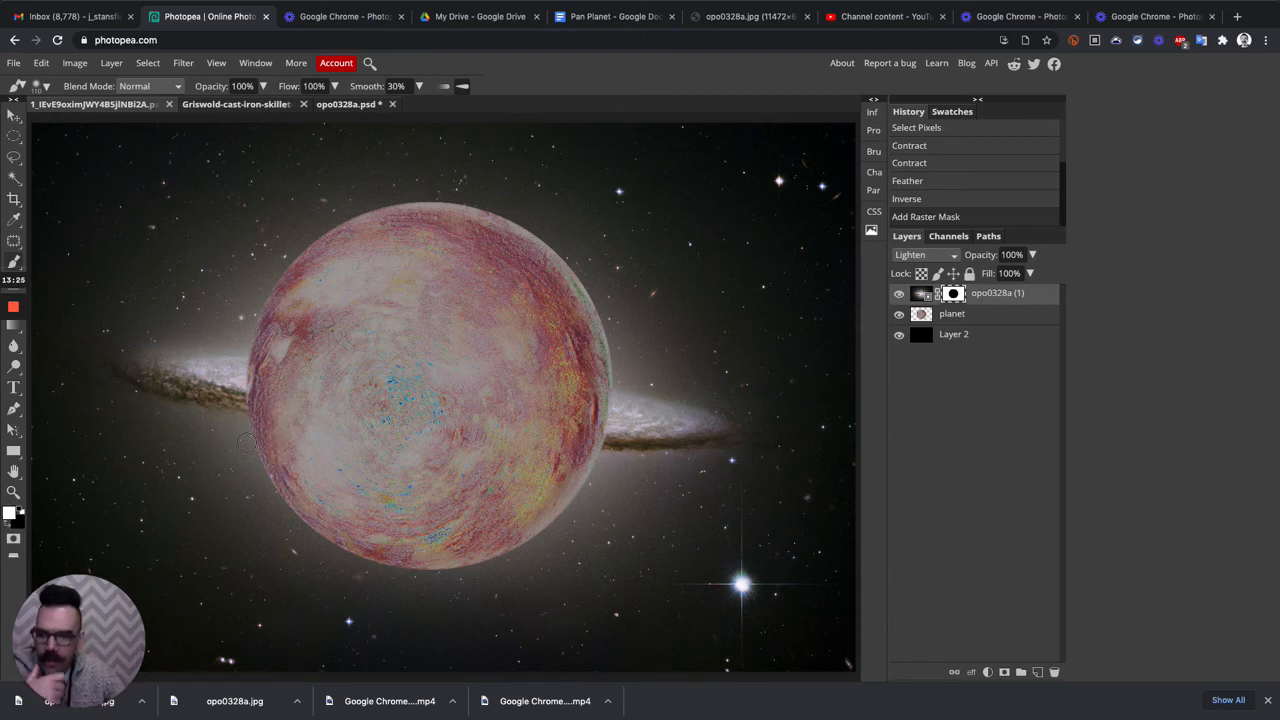
pyautogui.moveTo(238, 401)
pyautogui.mouseDown()
pyautogui.moveTo(429, 434)
pyautogui.moveTo(610, 438)
pyautogui.moveTo(351, 418)
pyautogui.moveTo(240, 390)
pyautogui.moveTo(362, 426)
pyautogui.moveTo(611, 441)
pyautogui.mouseUp()
pyautogui.click(922, 255)
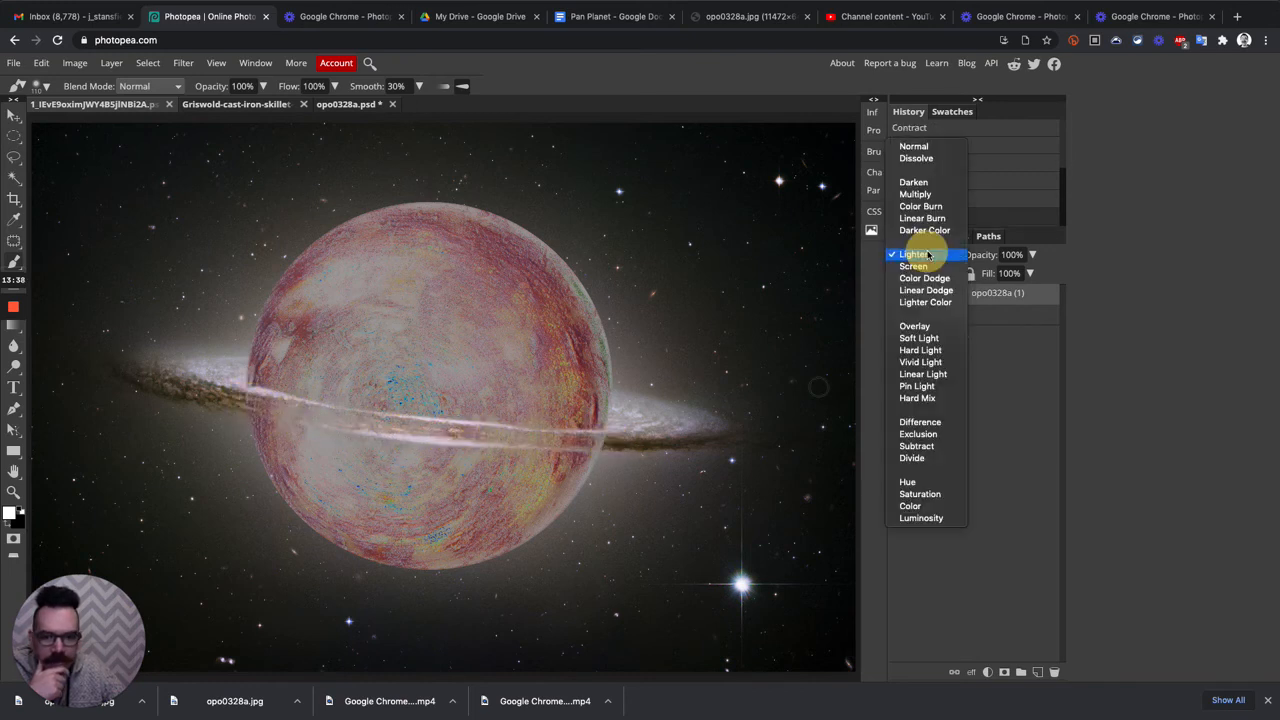
pyautogui.click(926, 143)
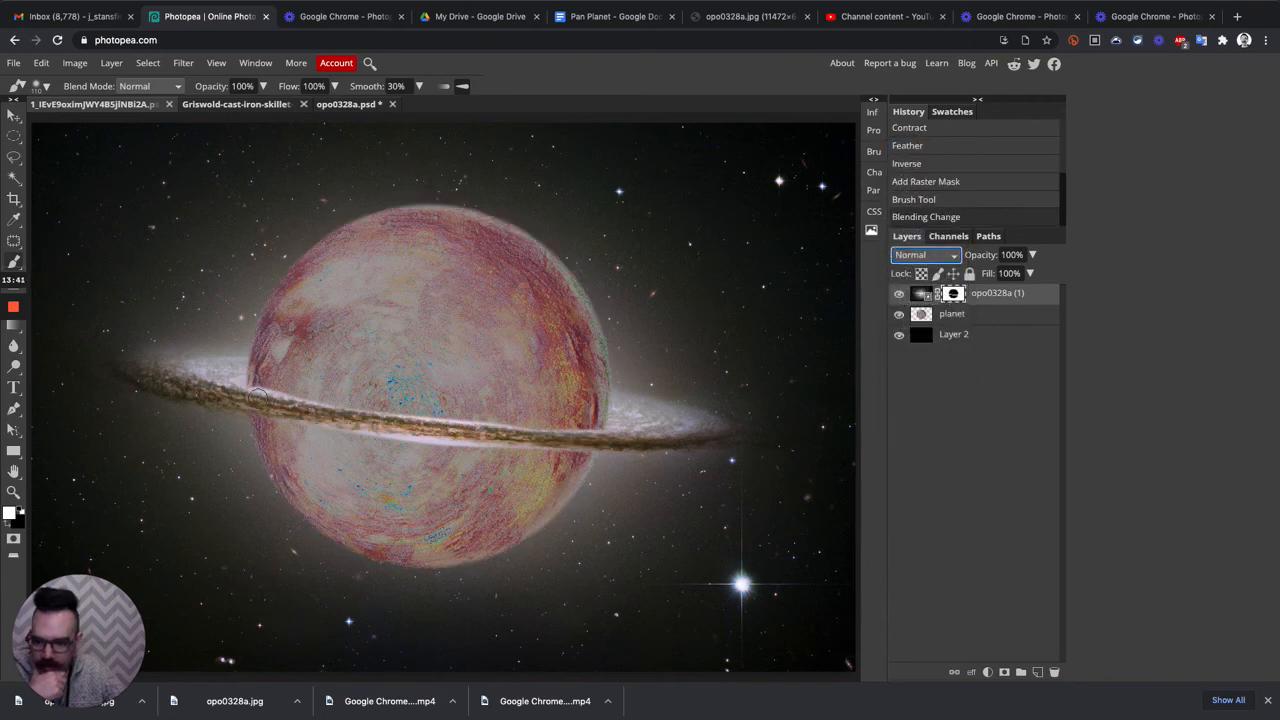
# - Extend the white mask painting above the dark ring to reveal the bright band across the planet from edge to edge
pyautogui.moveTo(240, 380)
pyautogui.mouseDown()
pyautogui.moveTo(318, 408)
pyautogui.moveTo(640, 428)
pyautogui.moveTo(576, 439)
pyautogui.moveTo(612, 443)
pyautogui.moveTo(425, 434)
pyautogui.moveTo(228, 400)
pyautogui.moveTo(640, 442)
pyautogui.mouseUp()
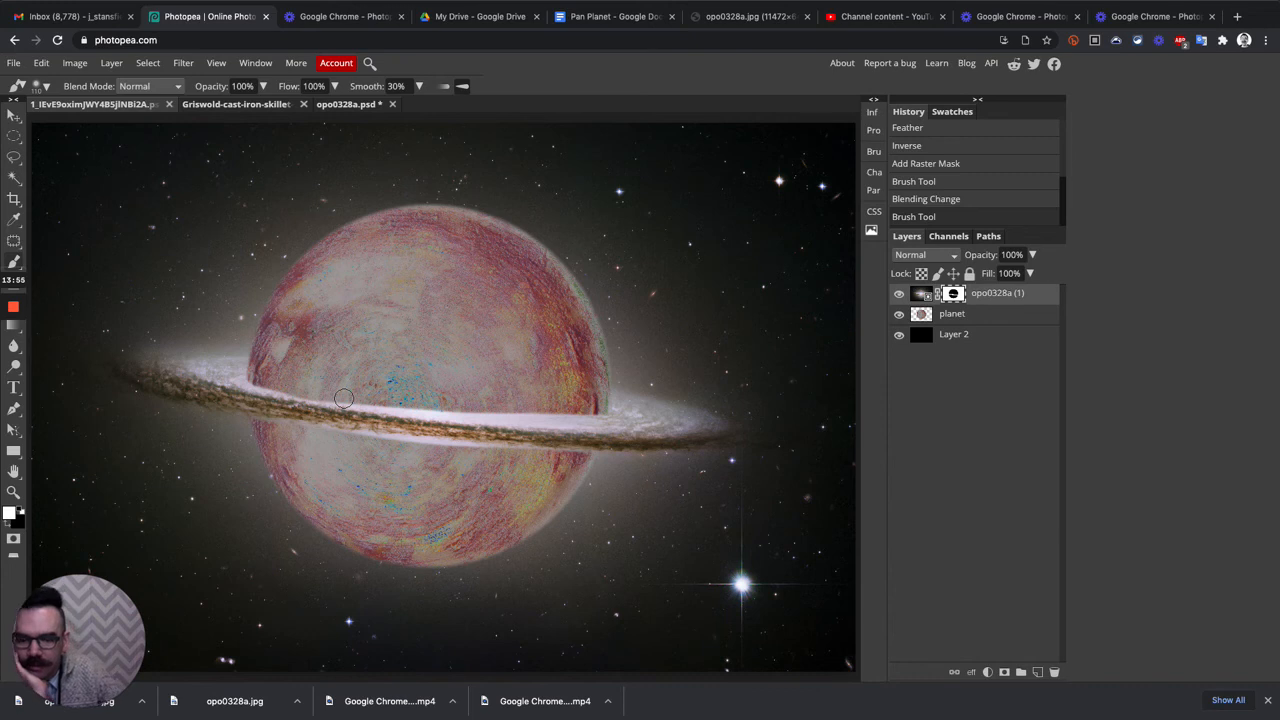
pyautogui.moveTo(538, 415)
pyautogui.mouseDown()
pyautogui.moveTo(320, 398)
pyautogui.moveTo(232, 363)
pyautogui.mouseUp()
pyautogui.moveTo(369, 405)
pyautogui.mouseDown()
pyautogui.moveTo(654, 410)
pyautogui.moveTo(618, 413)
pyautogui.mouseUp()
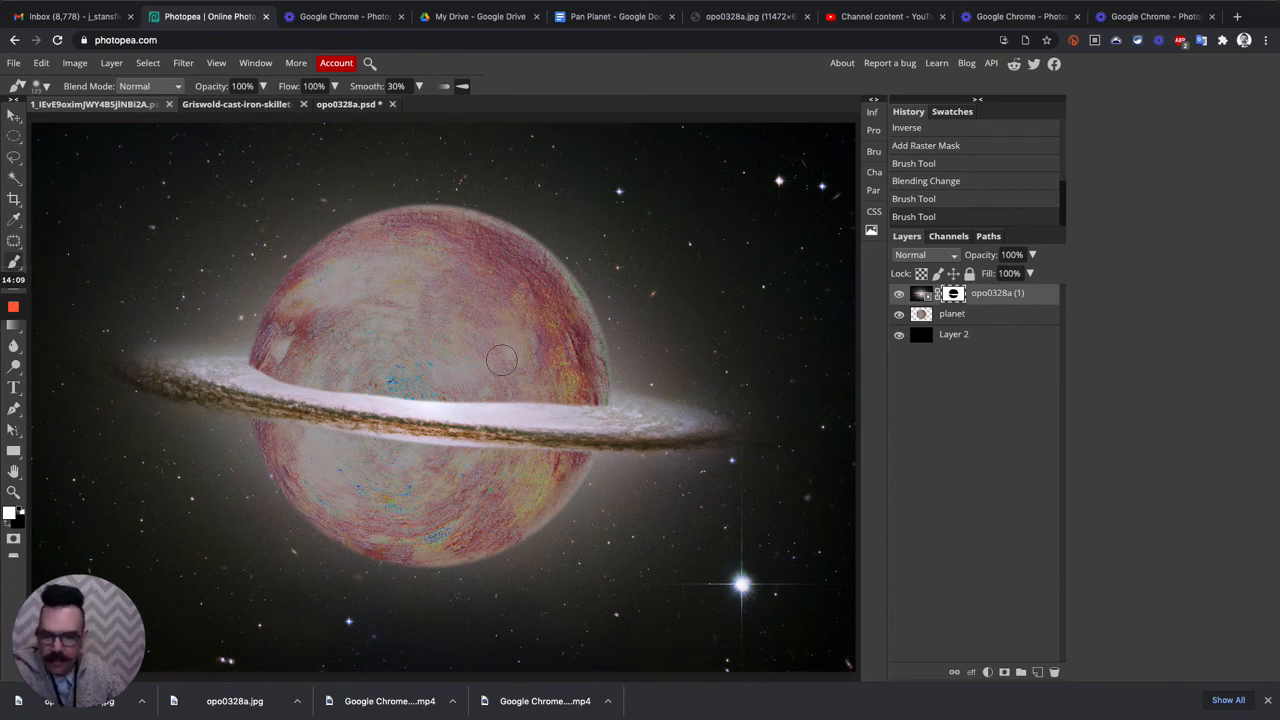
# - Configure the brush with size 267 px, hardness 19%, opacity 38% and flow 39%
pyautogui.click(45, 86)
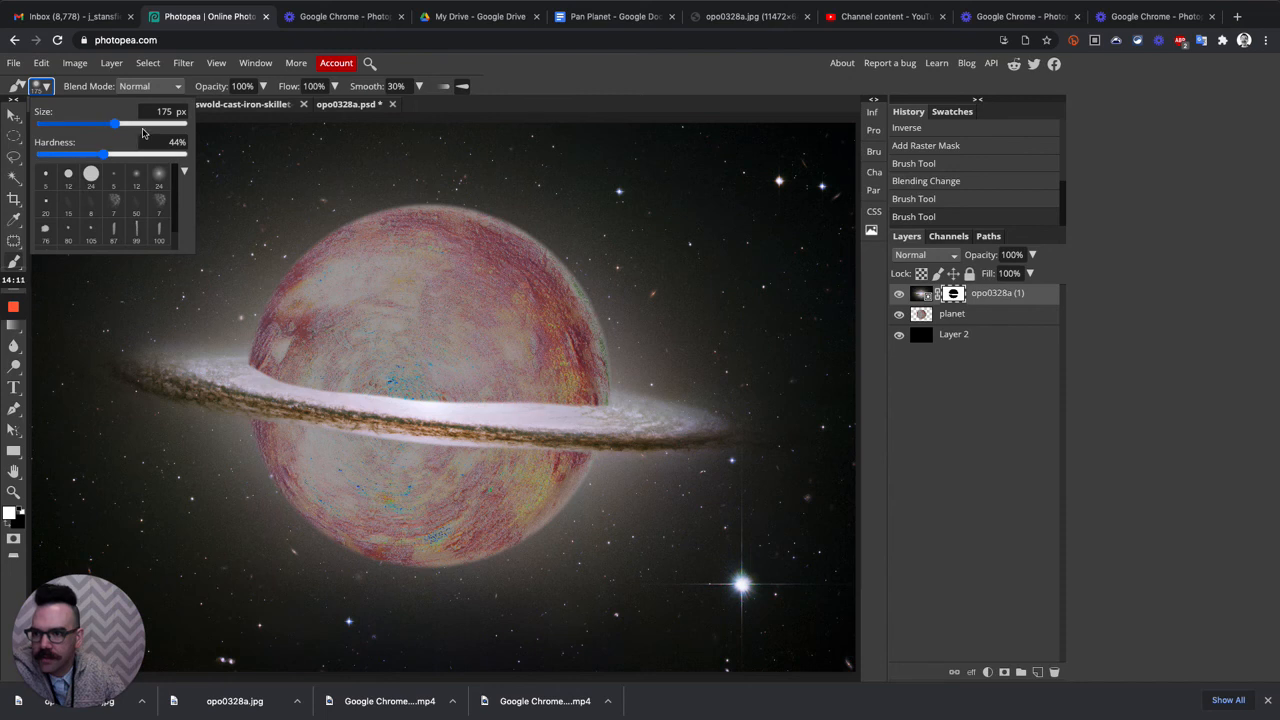
pyautogui.click(128, 122)
pyautogui.click(87, 155)
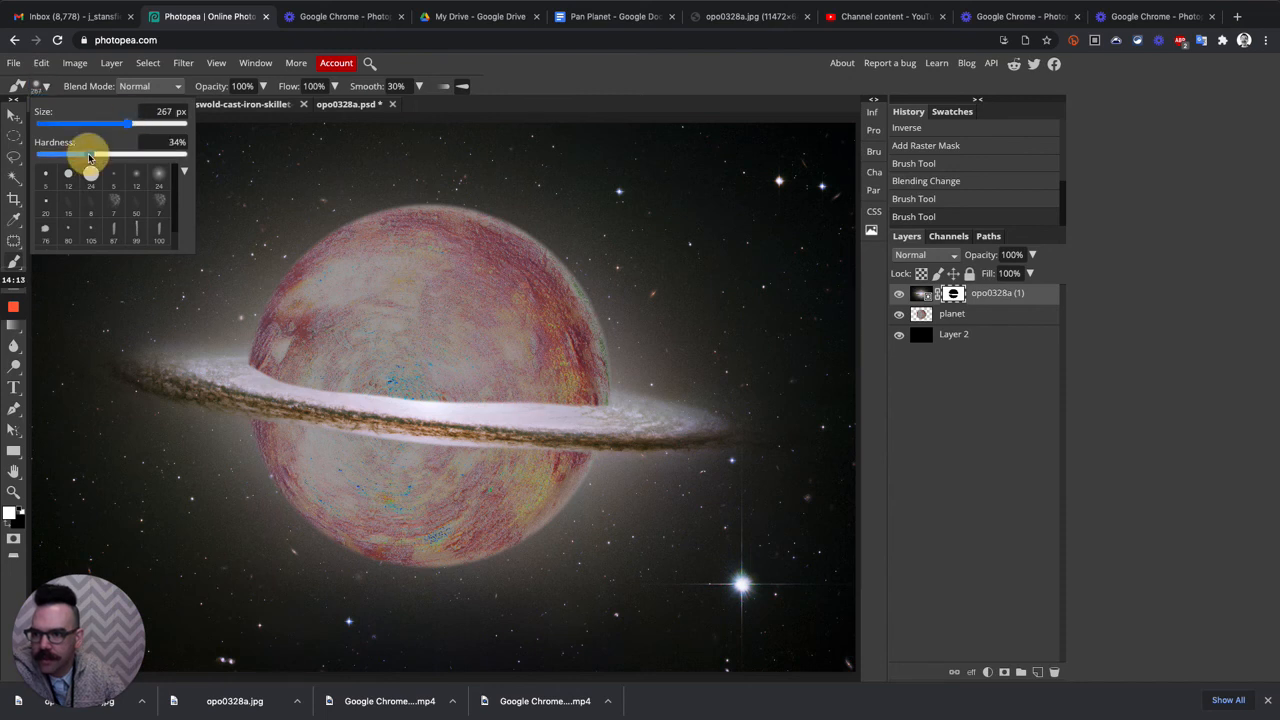
pyautogui.click(68, 156)
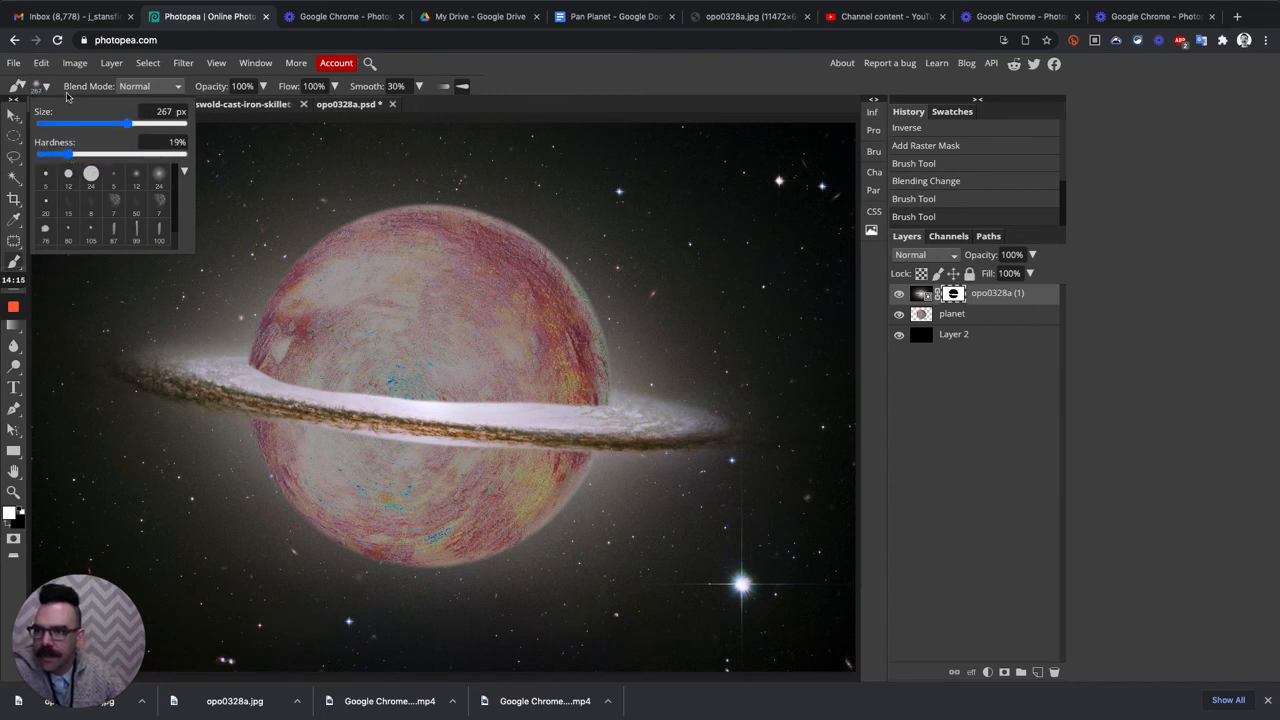
pyautogui.moveTo(207, 88); pyautogui.dragTo(168, 90)
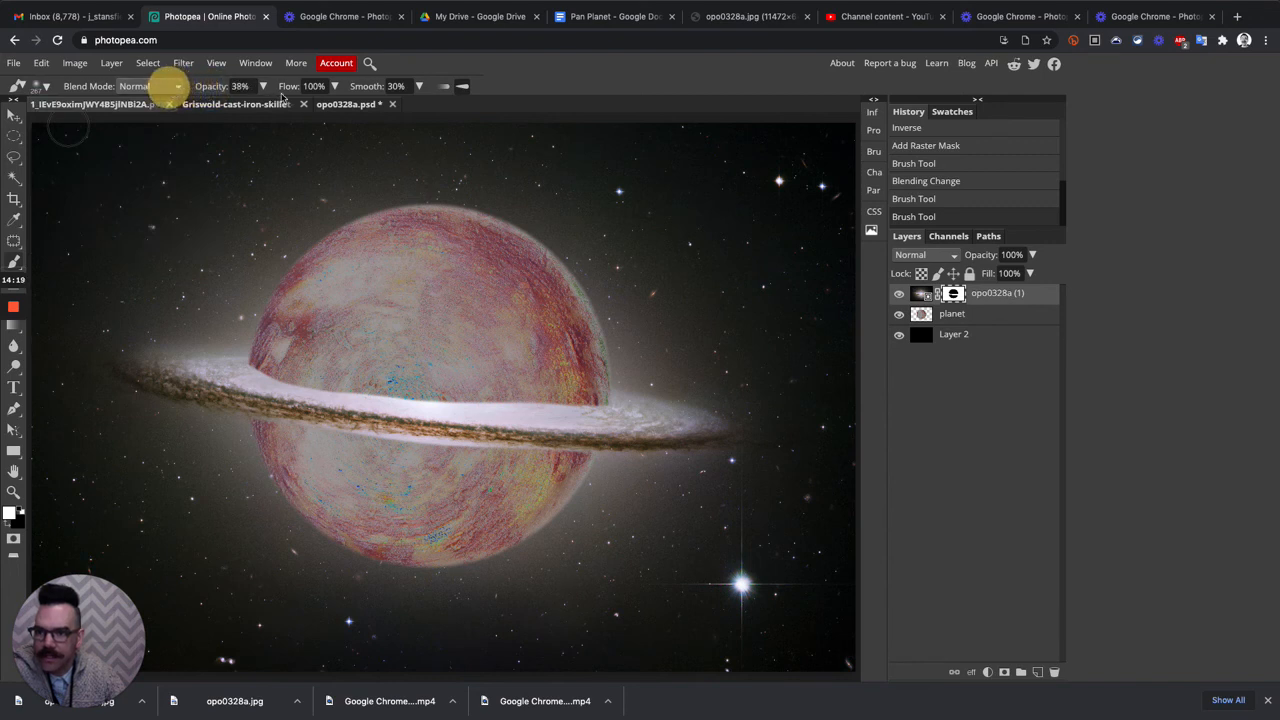
pyautogui.moveTo(288, 86); pyautogui.dragTo(284, 86)
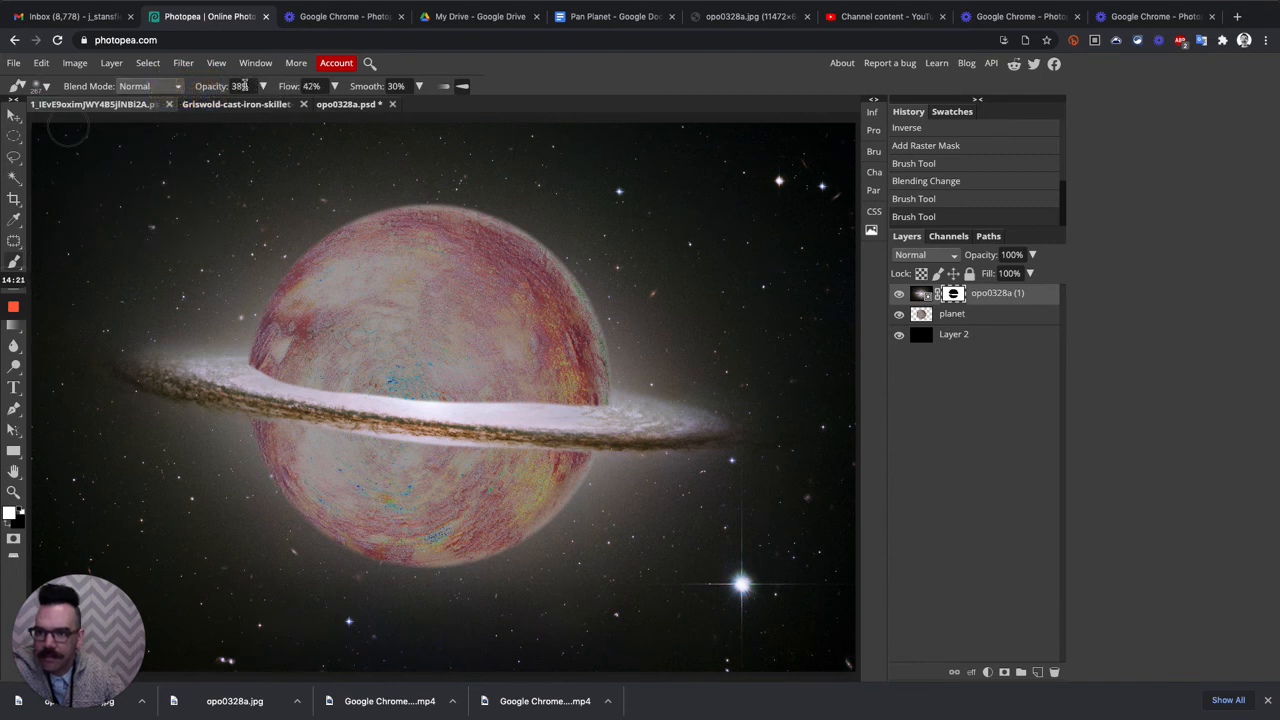
# - Paint soft black strokes on the mask along the ring's upper edge to fade the bright band into the planet
pyautogui.moveTo(466, 393)
pyautogui.mouseDown()
pyautogui.moveTo(586, 407)
pyautogui.moveTo(567, 404)
pyautogui.mouseUp()
pyautogui.press('x')
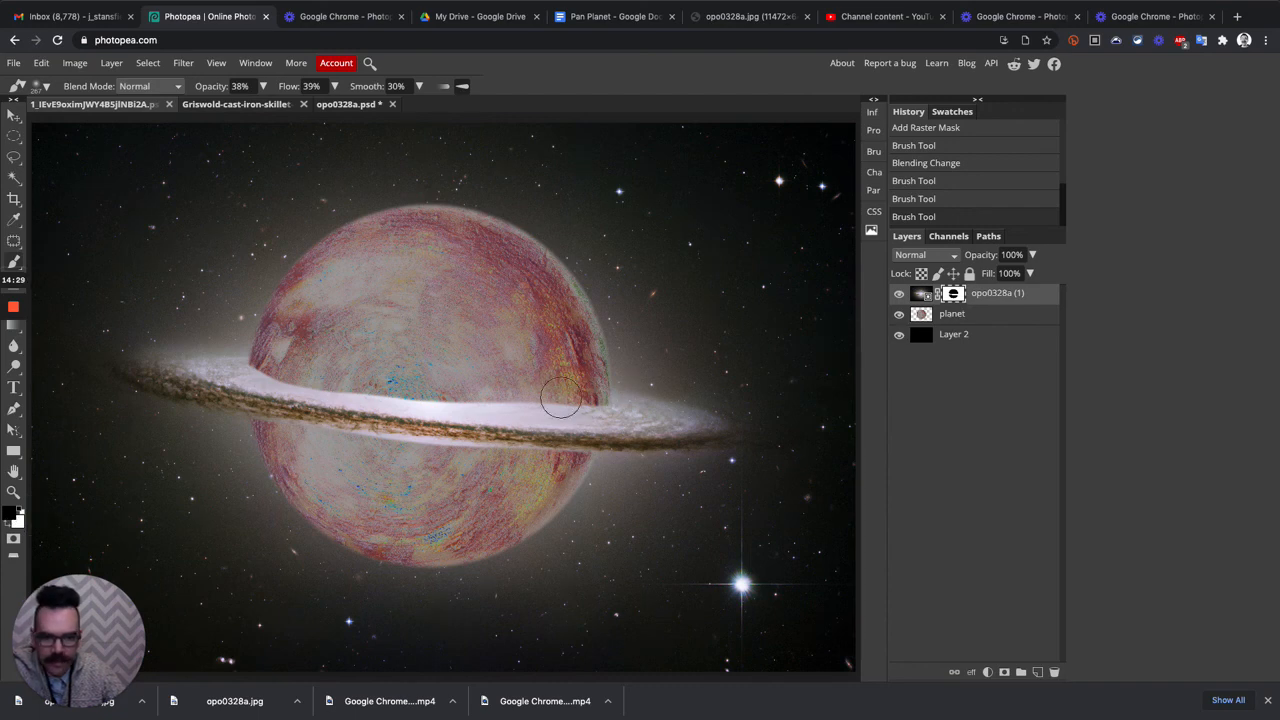
pyautogui.moveTo(597, 400)
pyautogui.mouseDown()
pyautogui.moveTo(450, 401)
pyautogui.moveTo(457, 409)
pyautogui.moveTo(325, 388)
pyautogui.mouseUp()
pyautogui.moveTo(443, 409)
pyautogui.mouseDown()
pyautogui.moveTo(257, 366)
pyautogui.moveTo(467, 397)
pyautogui.moveTo(384, 396)
pyautogui.mouseUp()
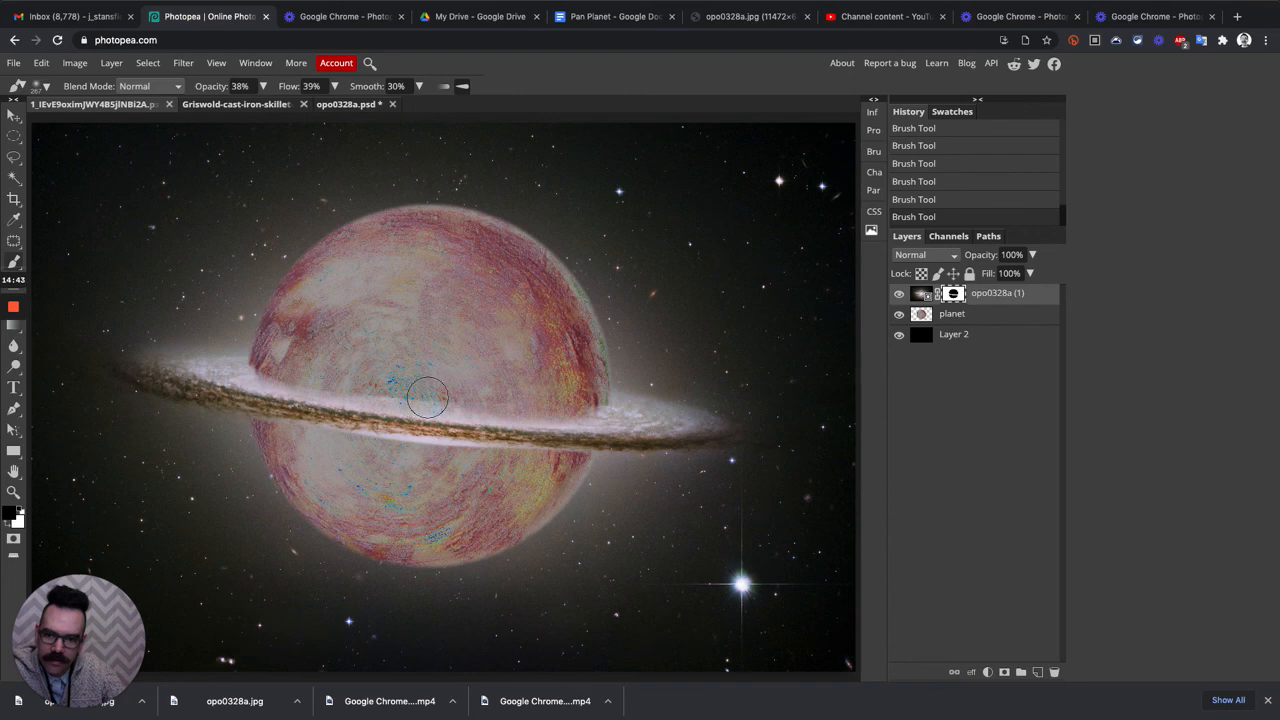
pyautogui.click(366, 397)
pyautogui.click(318, 381)
pyautogui.click(261, 363)
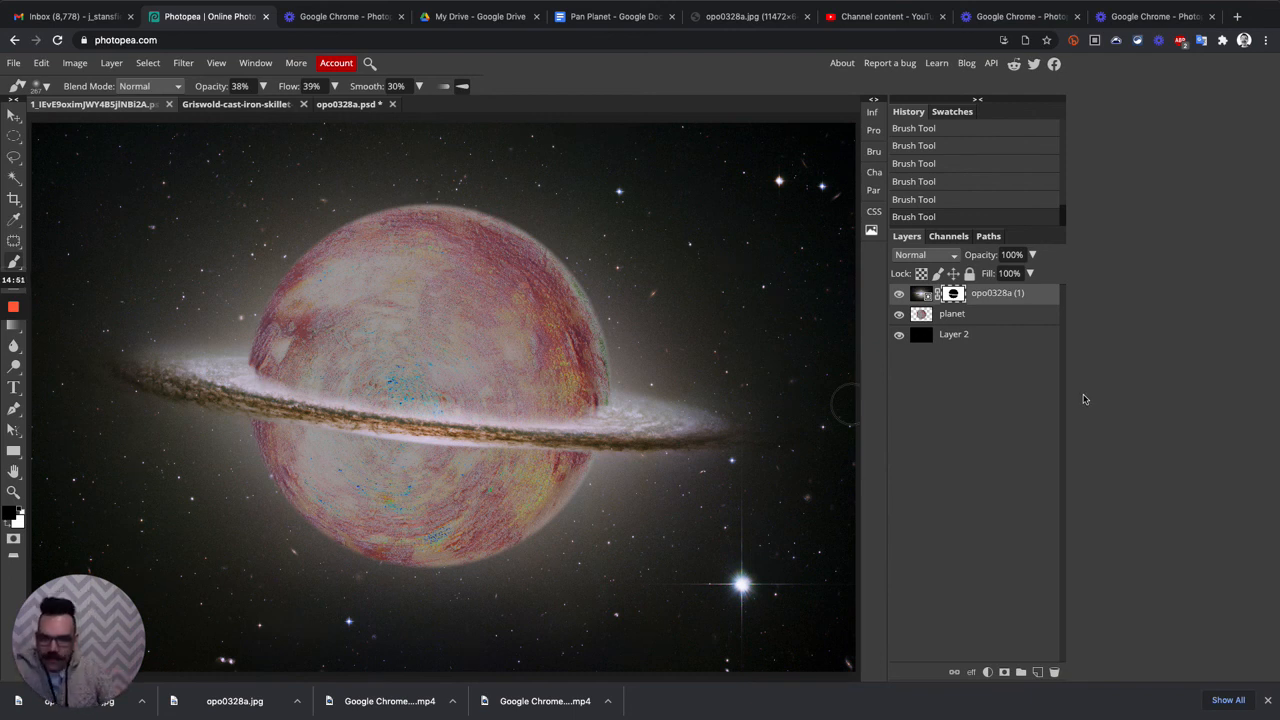
# - Paint black on the mask along the ring's lower edge to remove the pale glow beneath the dark dust band
pyautogui.moveTo(530, 458); pyautogui.dragTo(402, 450)
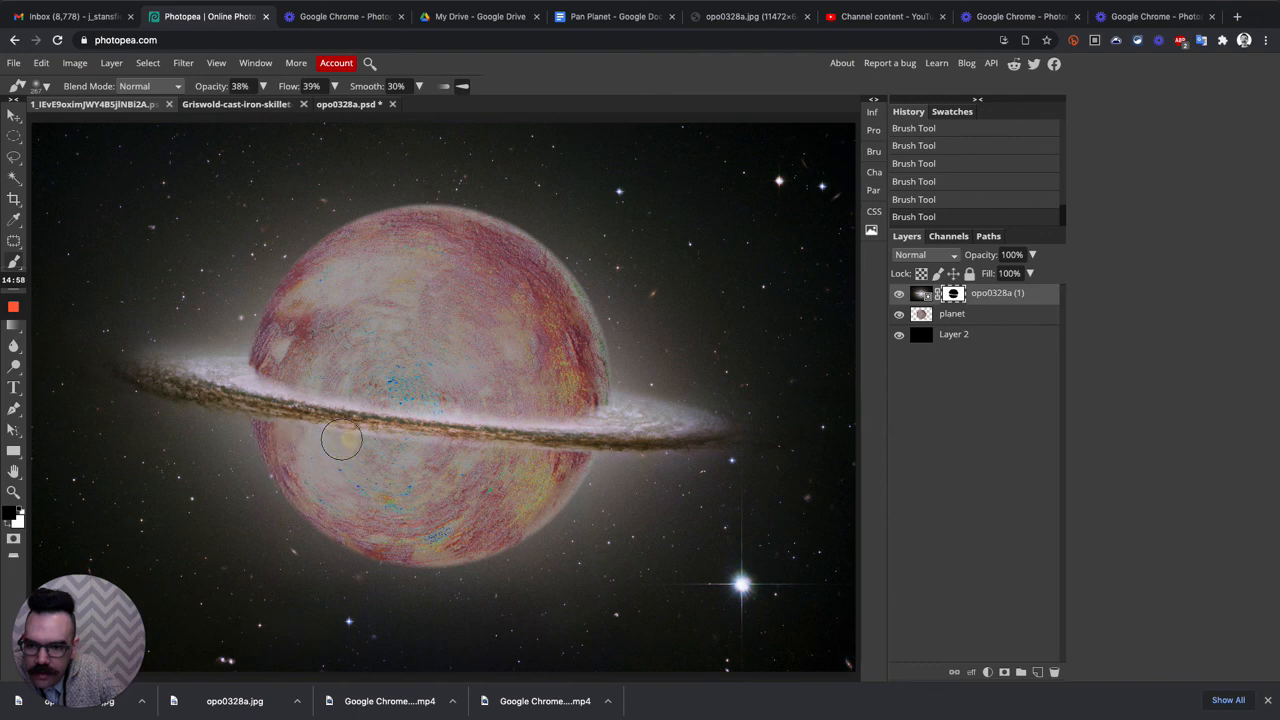
pyautogui.moveTo(434, 447)
pyautogui.mouseDown()
pyautogui.moveTo(269, 420)
pyautogui.moveTo(307, 451)
pyautogui.mouseUp()
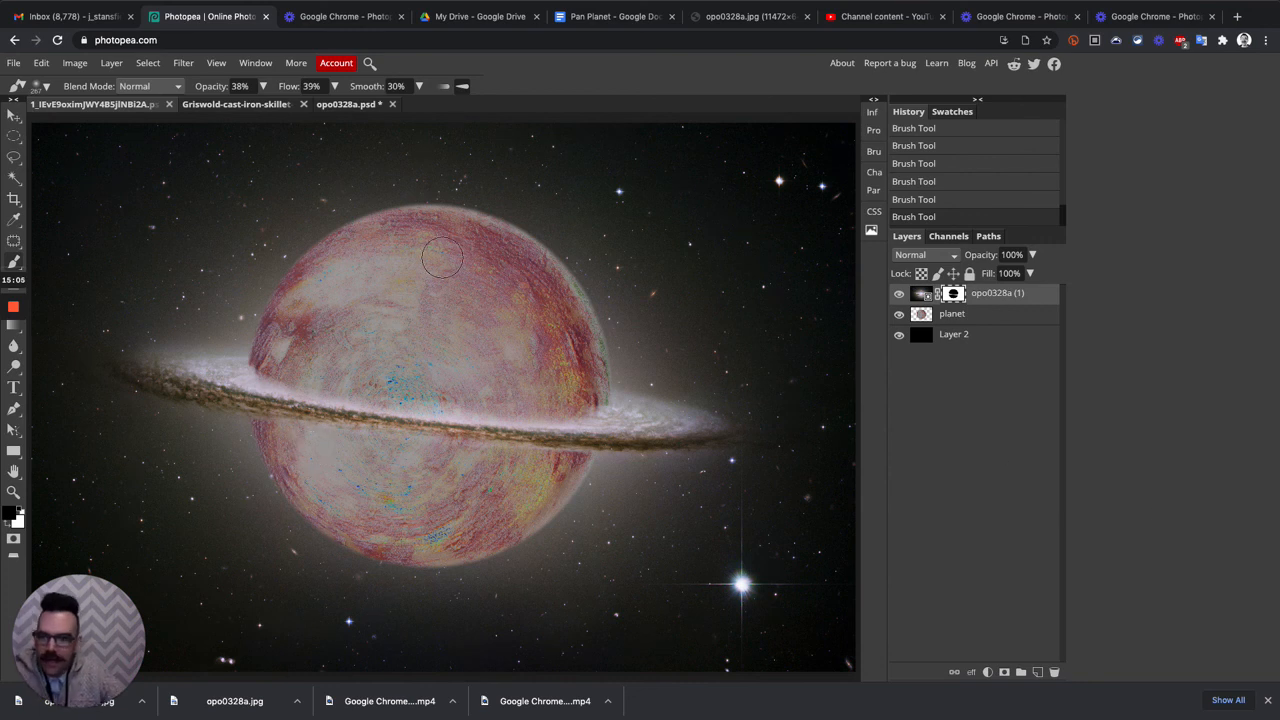
pyautogui.moveTo(345, 440)
pyautogui.mouseDown()
pyautogui.moveTo(571, 453)
pyautogui.moveTo(540, 456)
pyautogui.mouseUp()
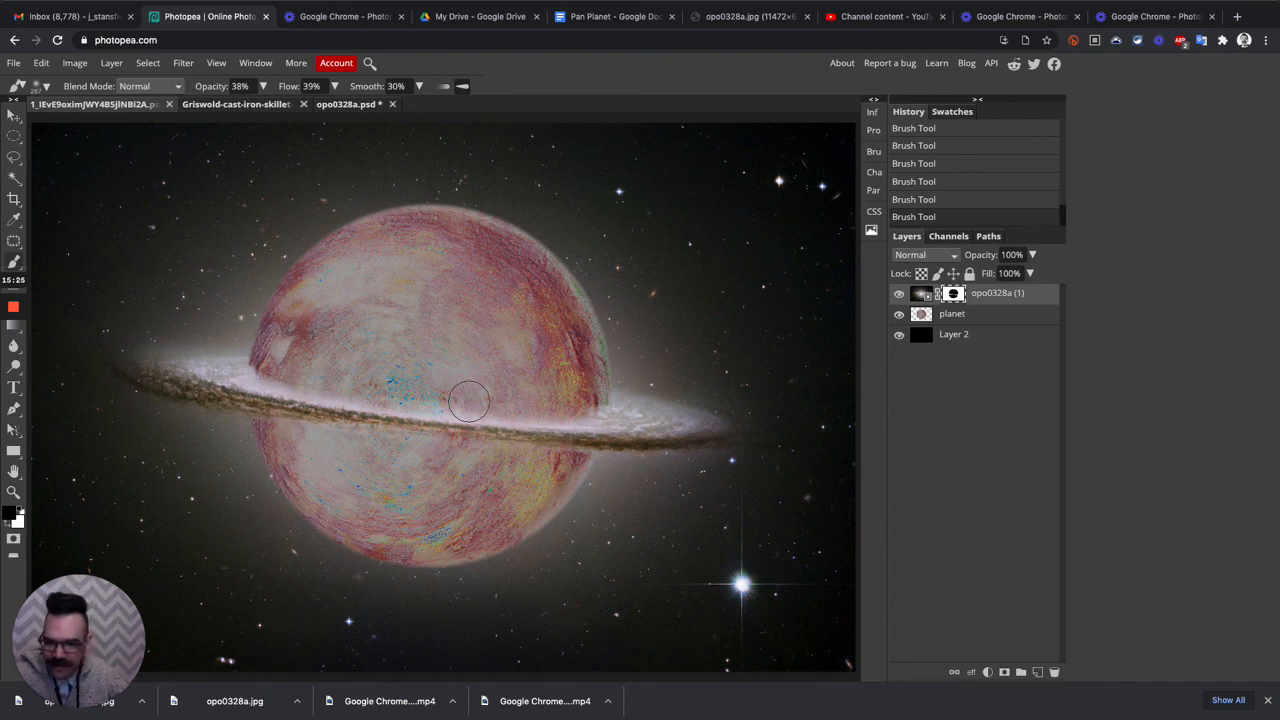
# - Swap to white and softly restore the ring's bright haze on the mask, including where it meets the planet's left and right edges
pyautogui.click(22, 509)
pyautogui.moveTo(632, 420)
pyautogui.mouseDown()
pyautogui.moveTo(552, 419)
pyautogui.moveTo(596, 419)
pyautogui.moveTo(516, 338)
pyautogui.moveTo(558, 400)
pyautogui.moveTo(594, 420)
pyautogui.moveTo(463, 420)
pyautogui.mouseUp()
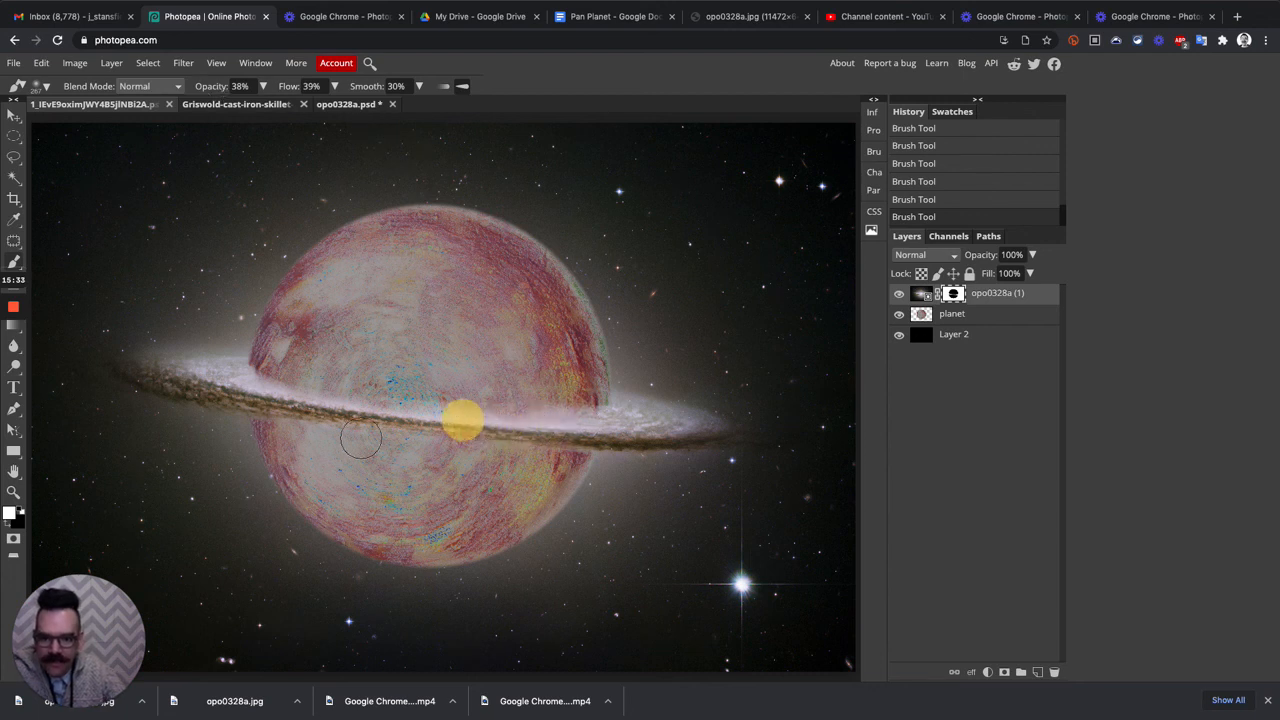
pyautogui.moveTo(298, 388)
pyautogui.mouseDown()
pyautogui.moveTo(237, 368)
pyautogui.moveTo(366, 400)
pyautogui.mouseUp()
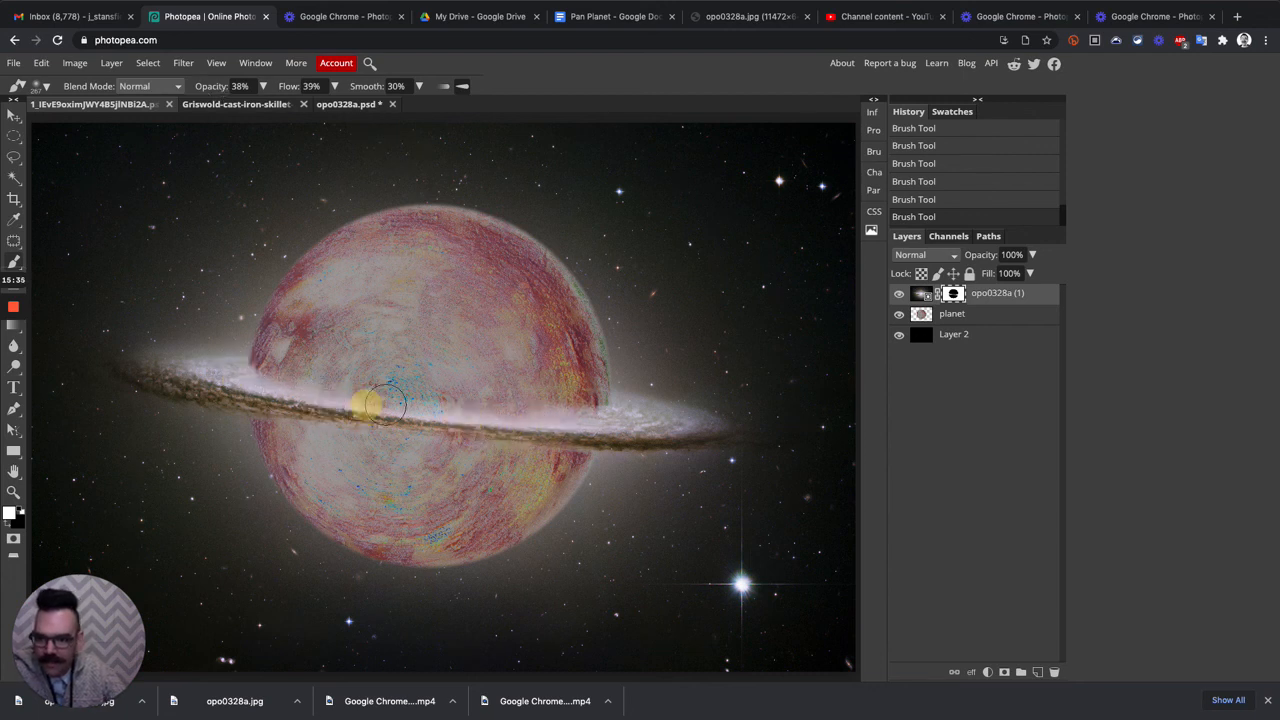
pyautogui.moveTo(237, 373); pyautogui.dragTo(258, 354)
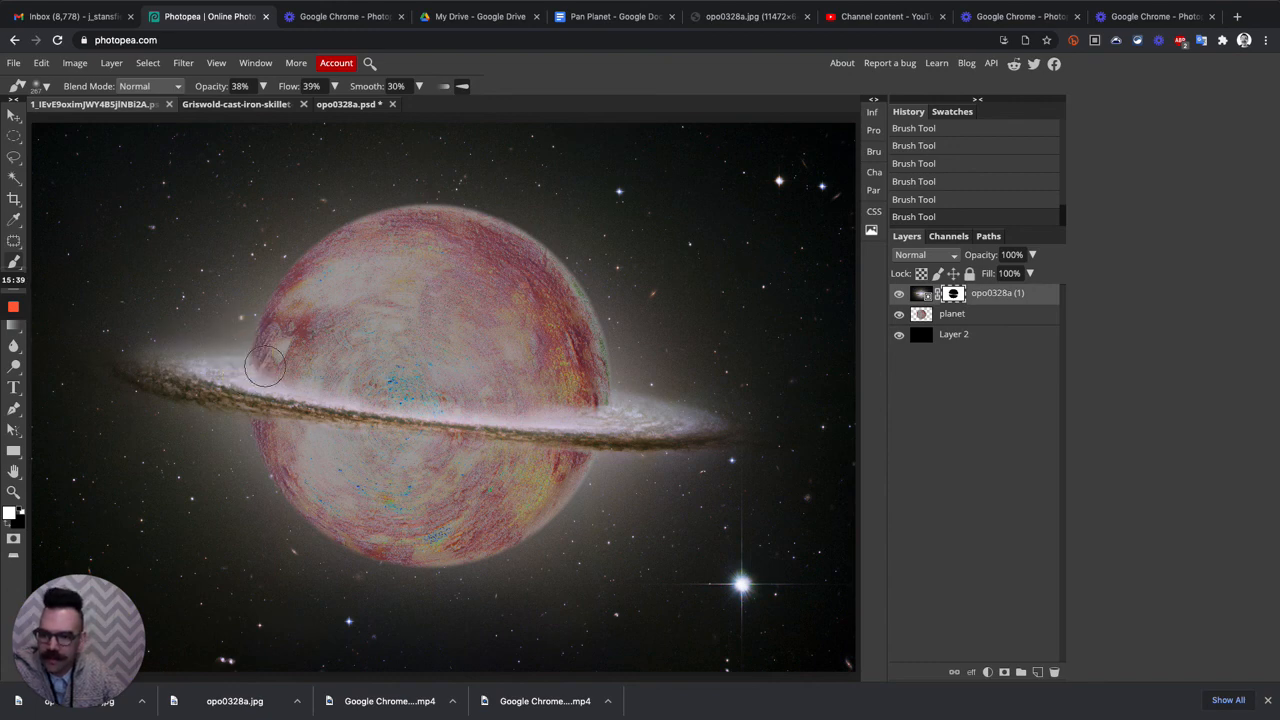
pyautogui.moveTo(612, 400); pyautogui.dragTo(577, 429)
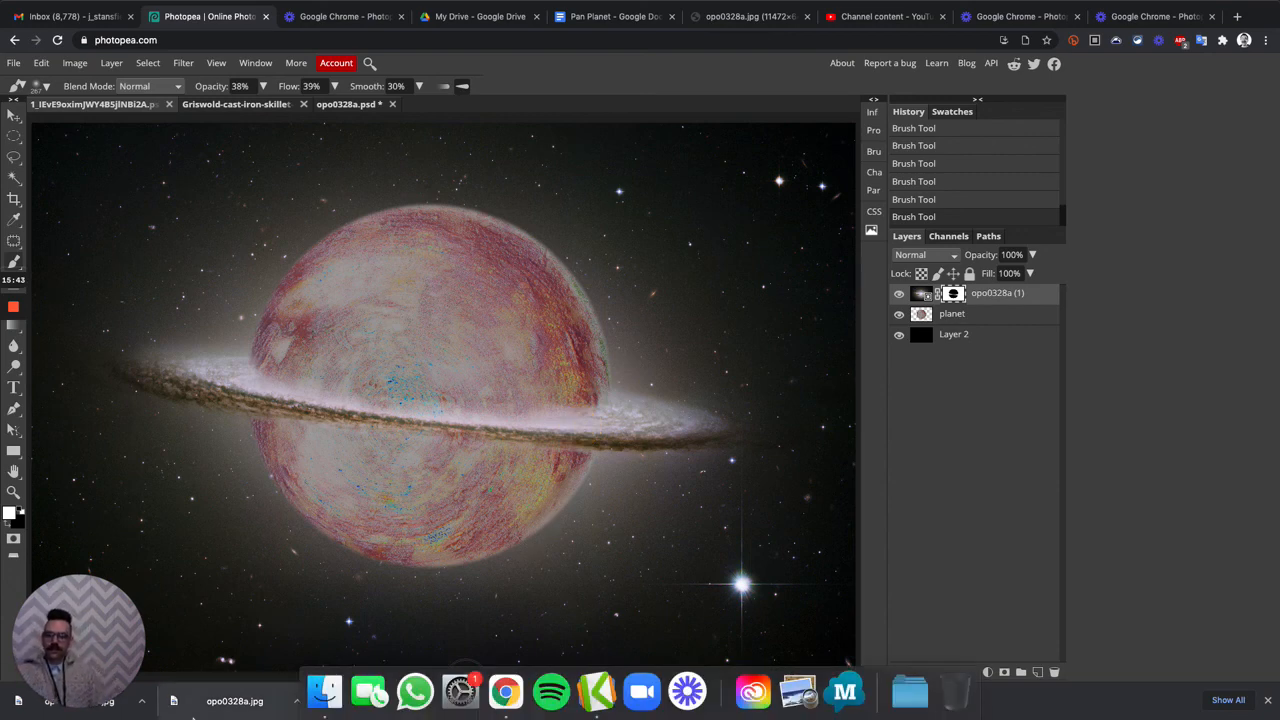